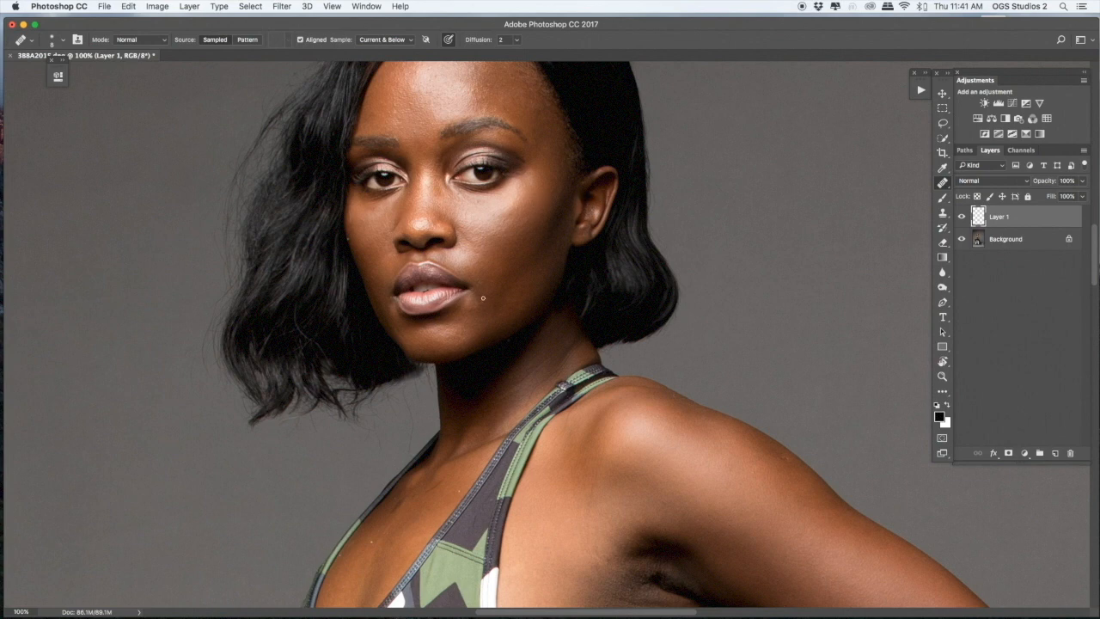
# Heal the skin just below the armpit with a 50 px Healing Brush, sampling clean skin beneath it.
pyautogui.press(']')
pyautogui.press(']')
pyautogui.press(']')
pyautogui.press(']')
pyautogui.press(']')
pyautogui.press(']')
pyautogui.press('[')
pyautogui.press(']')
pyautogui.press(']')
pyautogui.press(']')
pyautogui.press(']')
pyautogui.moveTo(649, 513); pyautogui.dragTo(608, 458)
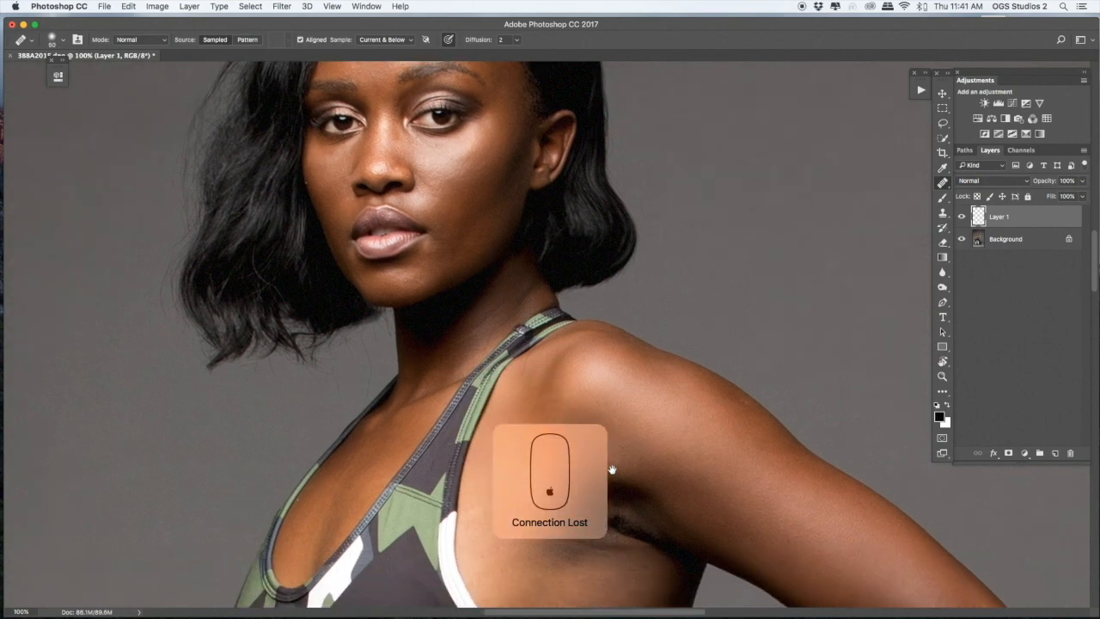
pyautogui.keyDown('alt'); pyautogui.click(575, 577); pyautogui.keyUp('alt')
pyautogui.moveTo(571, 543); pyautogui.dragTo(585, 544)
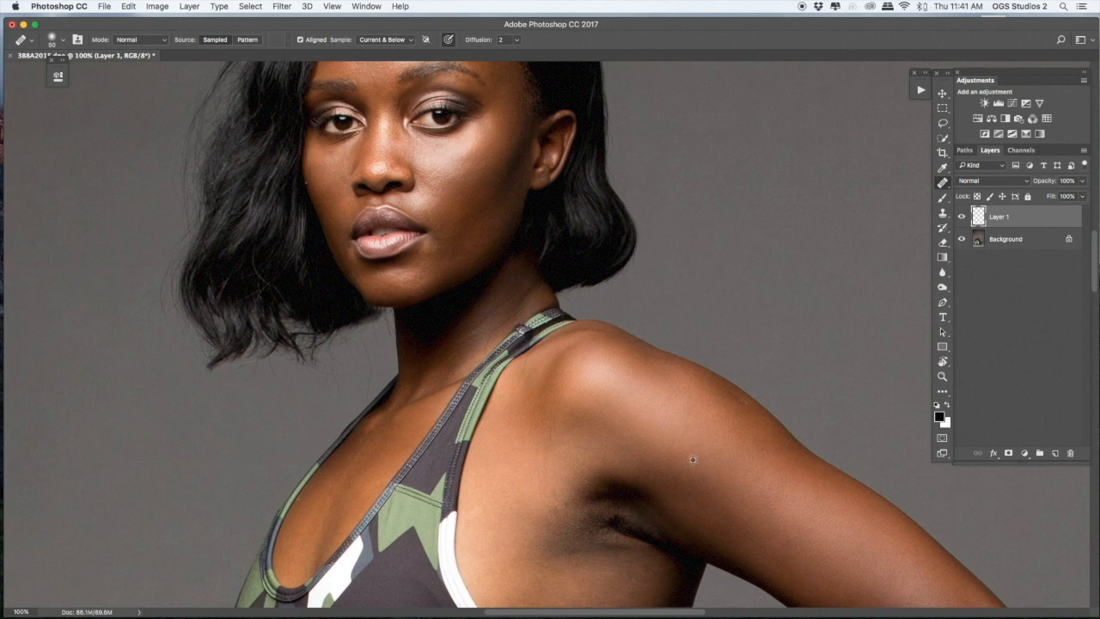
# Heal small blemishes on the shoulder, side of the torso and face, reducing the brush to 40 px and 25 px.
pyautogui.press('[')
pyautogui.click(708, 376)
pyautogui.click(480, 530)
pyautogui.moveTo(454, 382); pyautogui.dragTo(550, 497)
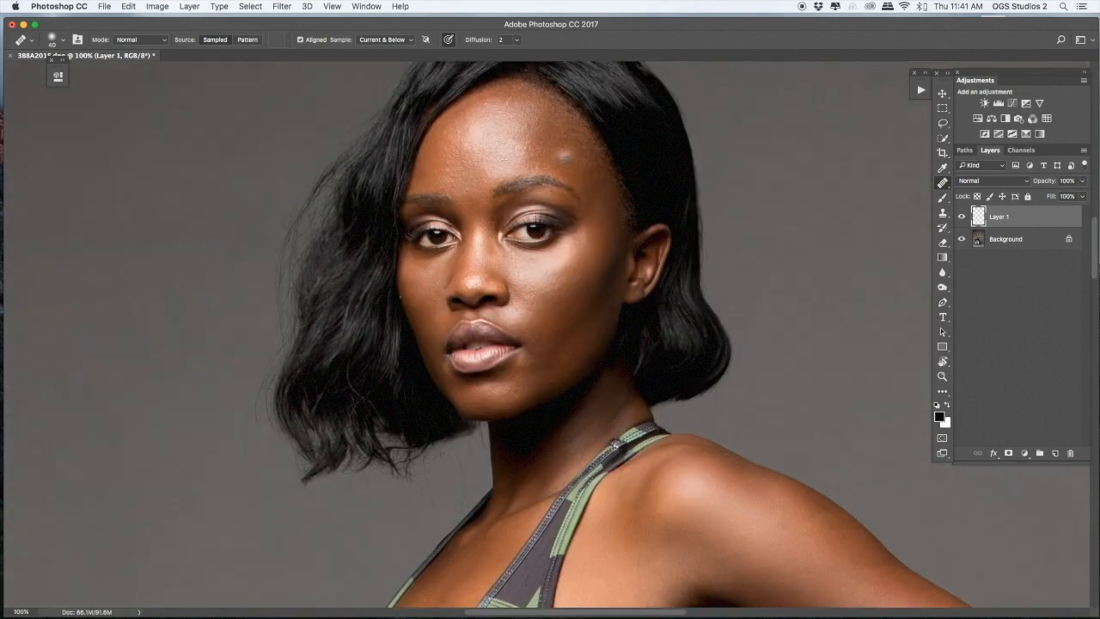
pyautogui.press('[')
pyautogui.press('[')
pyautogui.click(432, 333)
# Add a new layer above Layer 1 and fill it with 50% Gray.
pyautogui.press('super+minus')
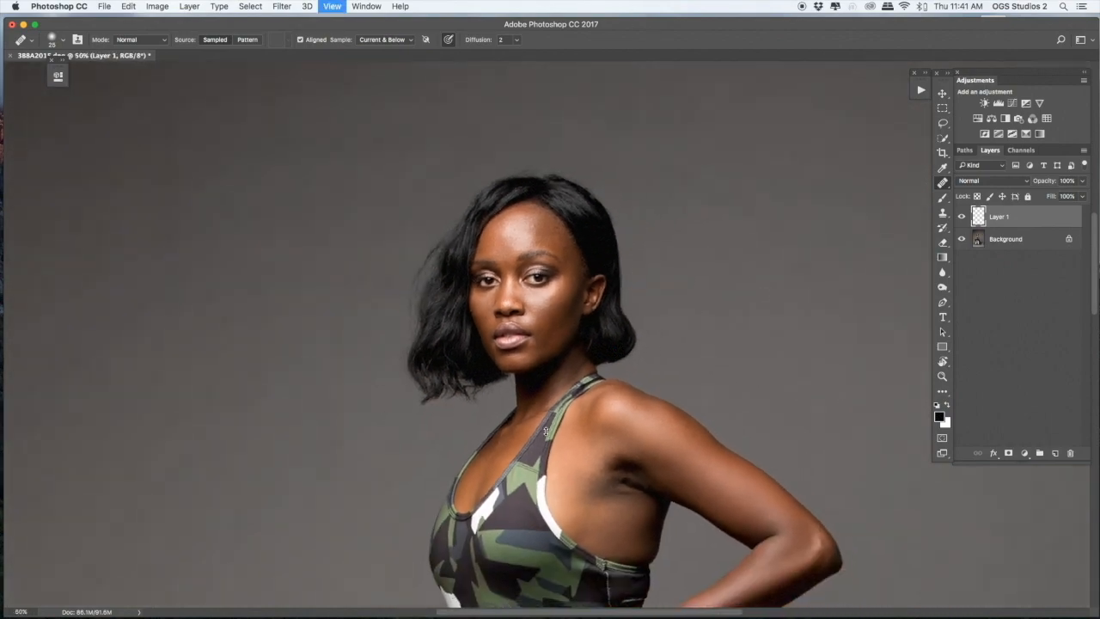
pyautogui.scroll(-10, 535, 232)
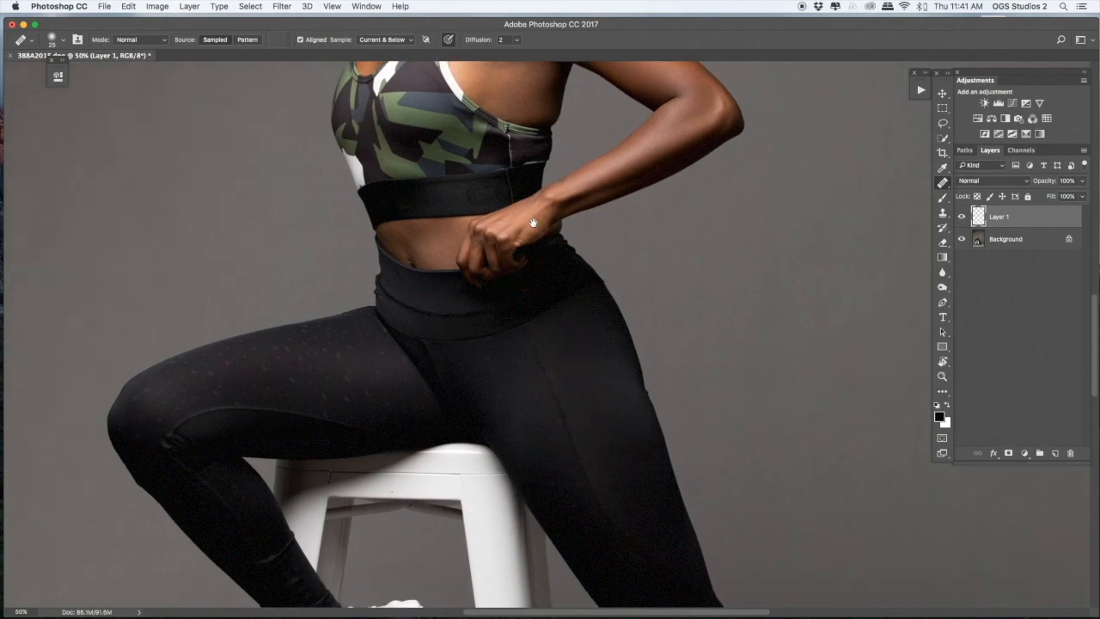
pyautogui.scroll(-10, 533, 223)
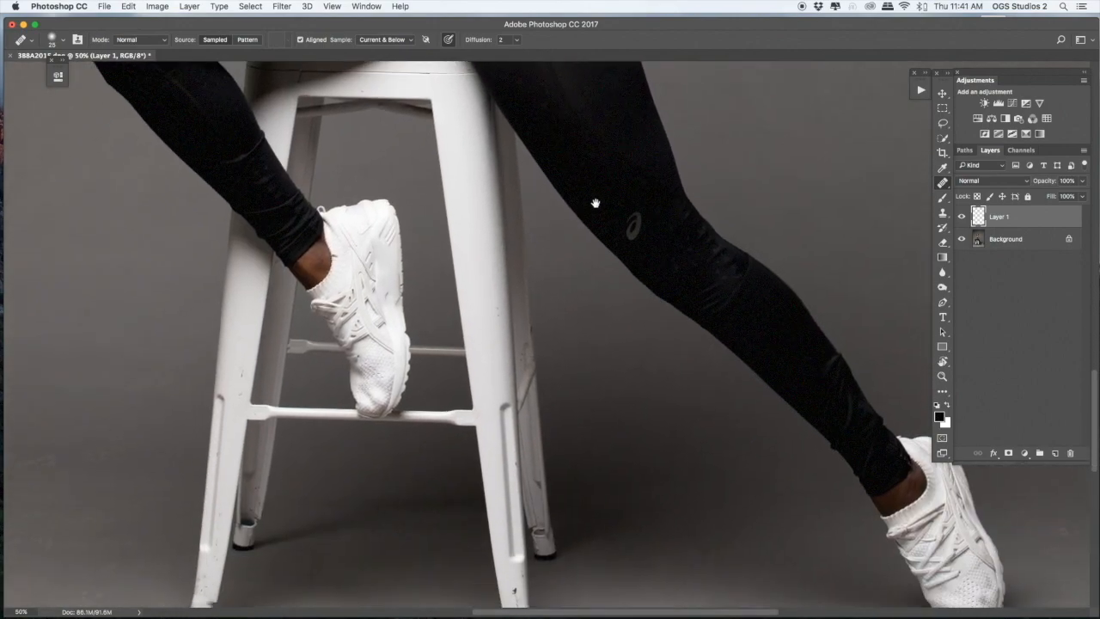
pyautogui.moveTo(596, 204); pyautogui.dragTo(641, 261)
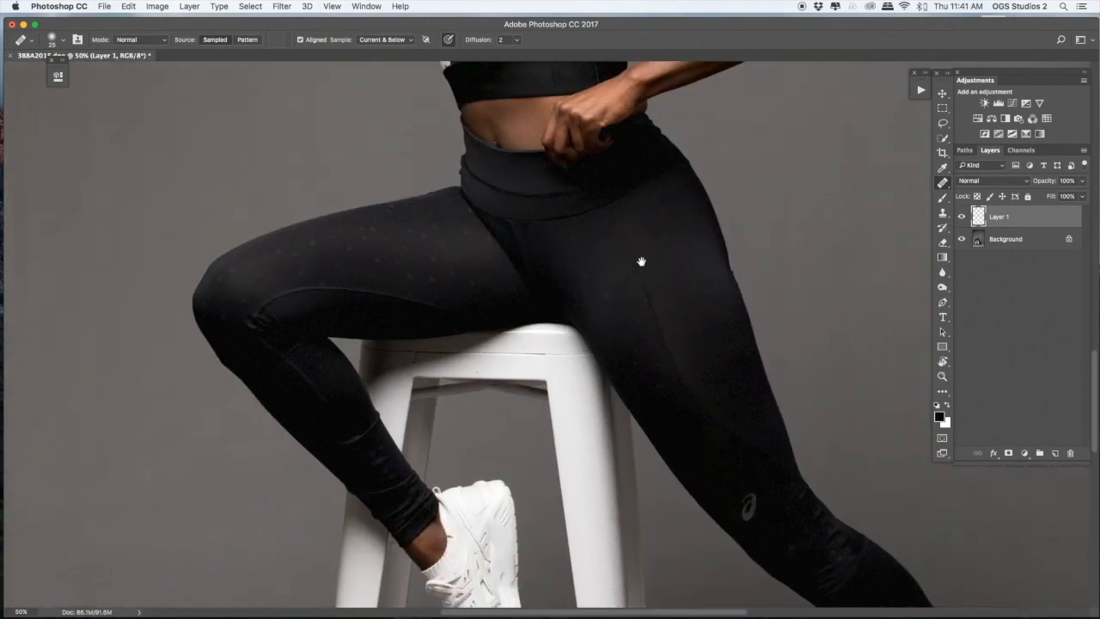
pyautogui.scroll(3, 641, 262)
pyautogui.press('super+minus')
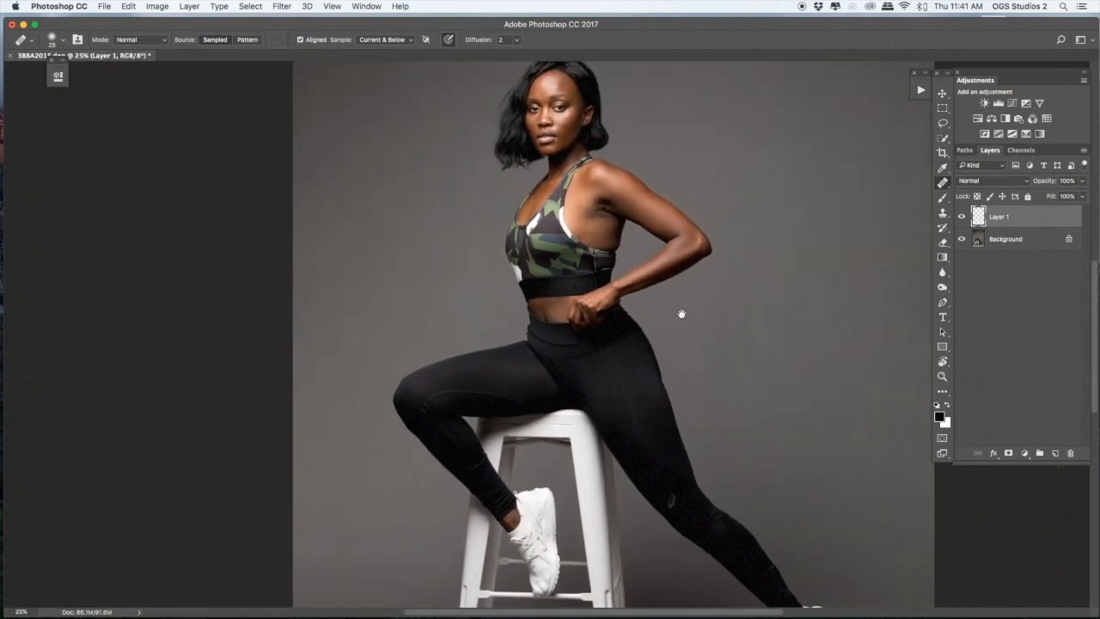
pyautogui.click(1055, 453)
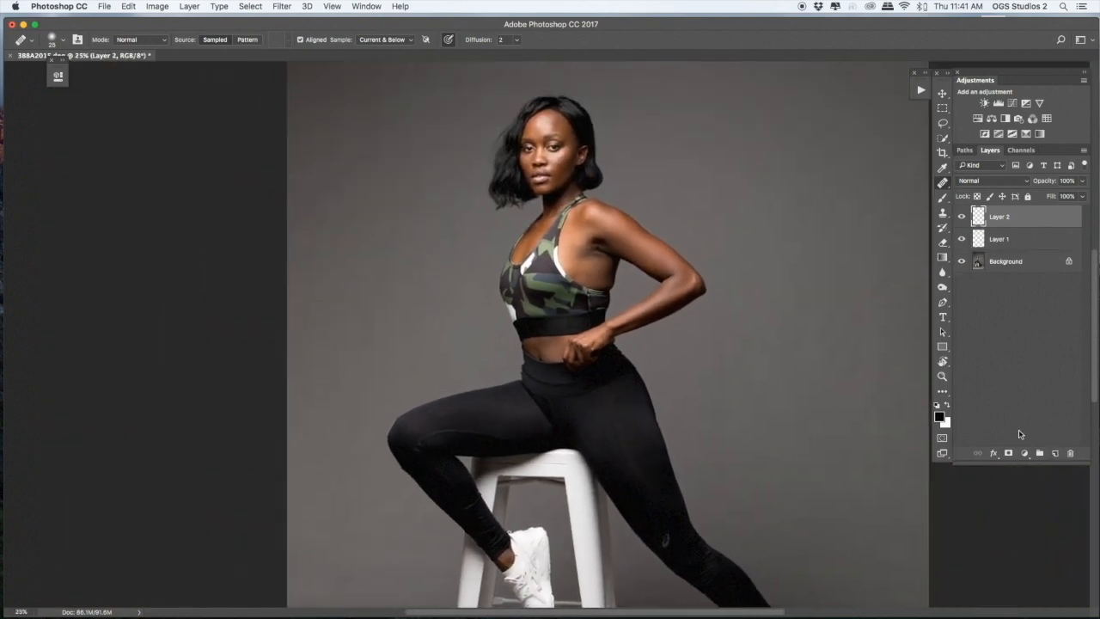
pyautogui.hotkey('shift', 'BackSpace')
pyautogui.click(881, 152)
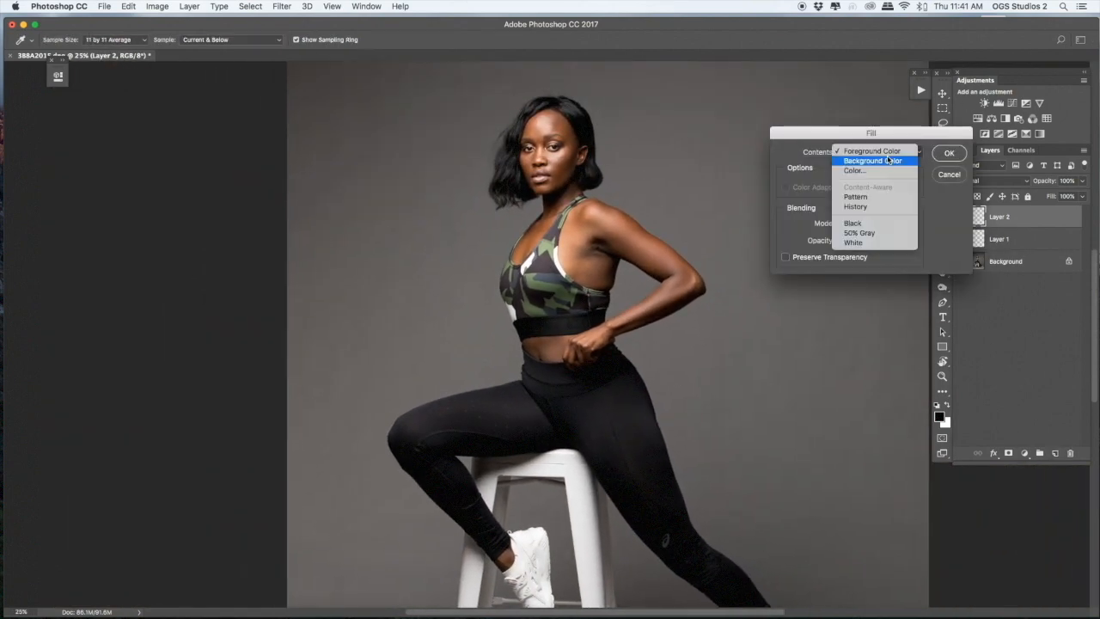
pyautogui.click(876, 232)
pyautogui.click(947, 157)
# Set the gray layer's blend mode to Soft Light and rename the layer d.
pyautogui.click(997, 181)
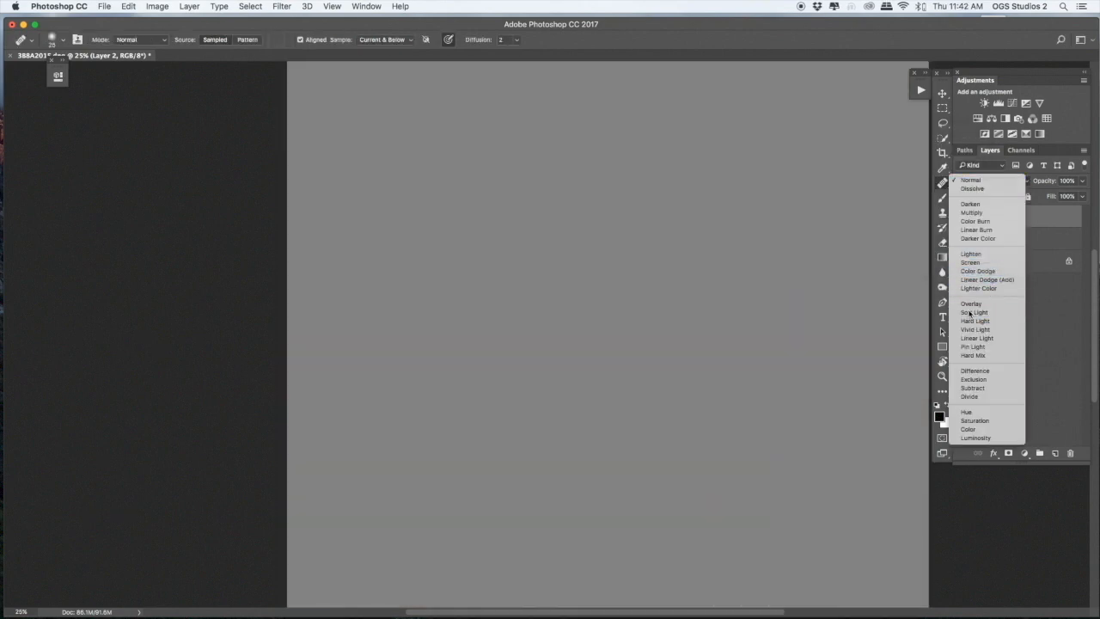
pyautogui.click(974, 312)
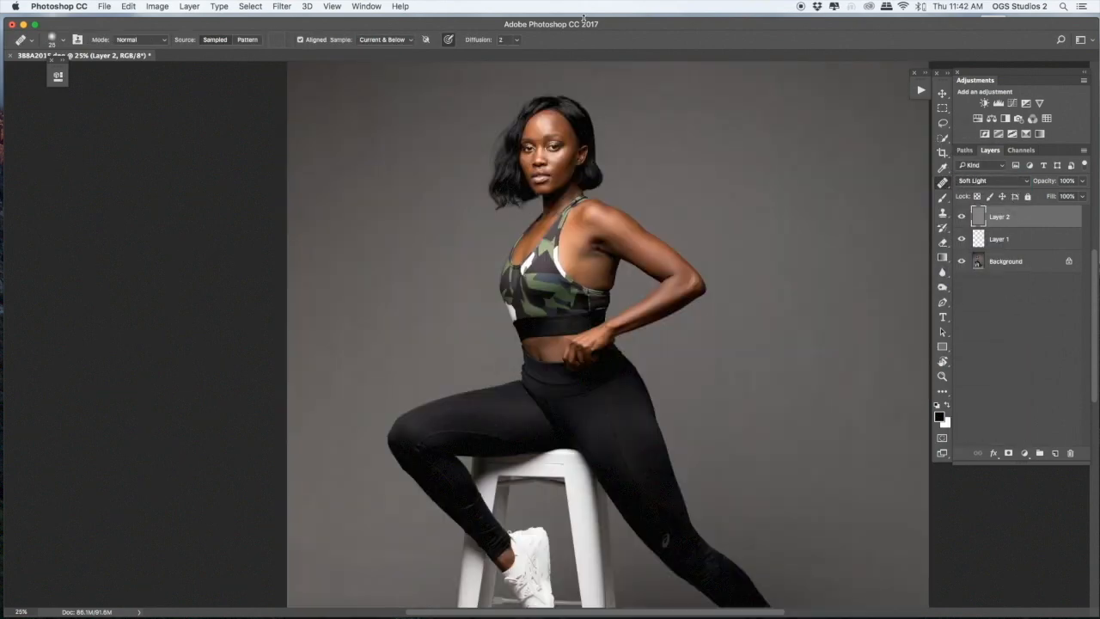
pyautogui.doubleClick(1000, 218)
pyautogui.click(754, 214)
pyautogui.press('super+plus')
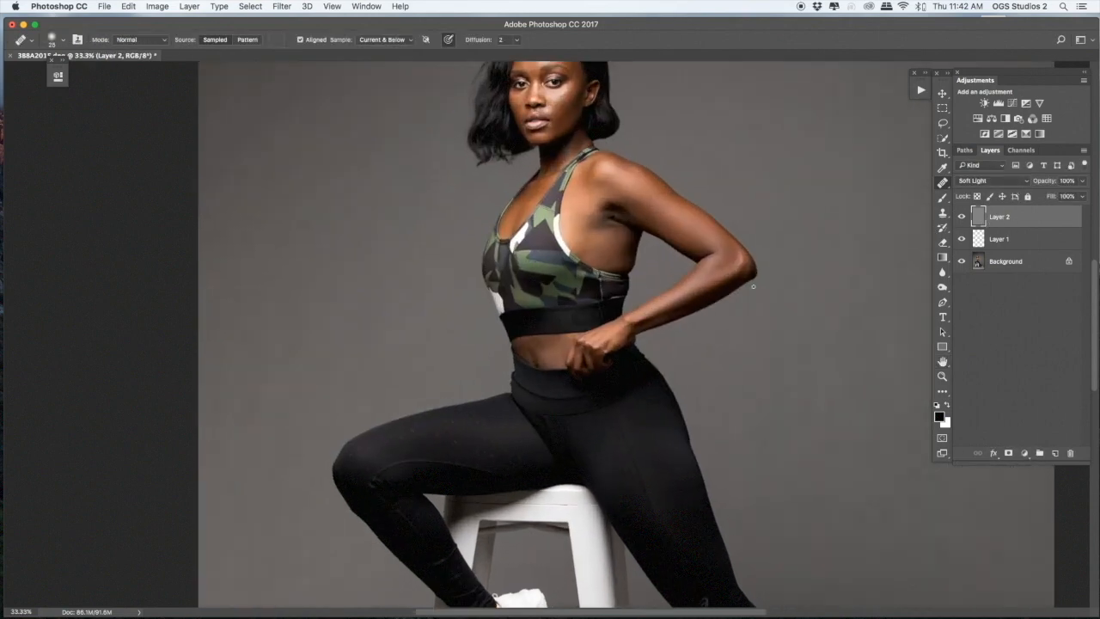
pyautogui.moveTo(647, 232); pyautogui.dragTo(692, 284)
pyautogui.doubleClick(999, 217)
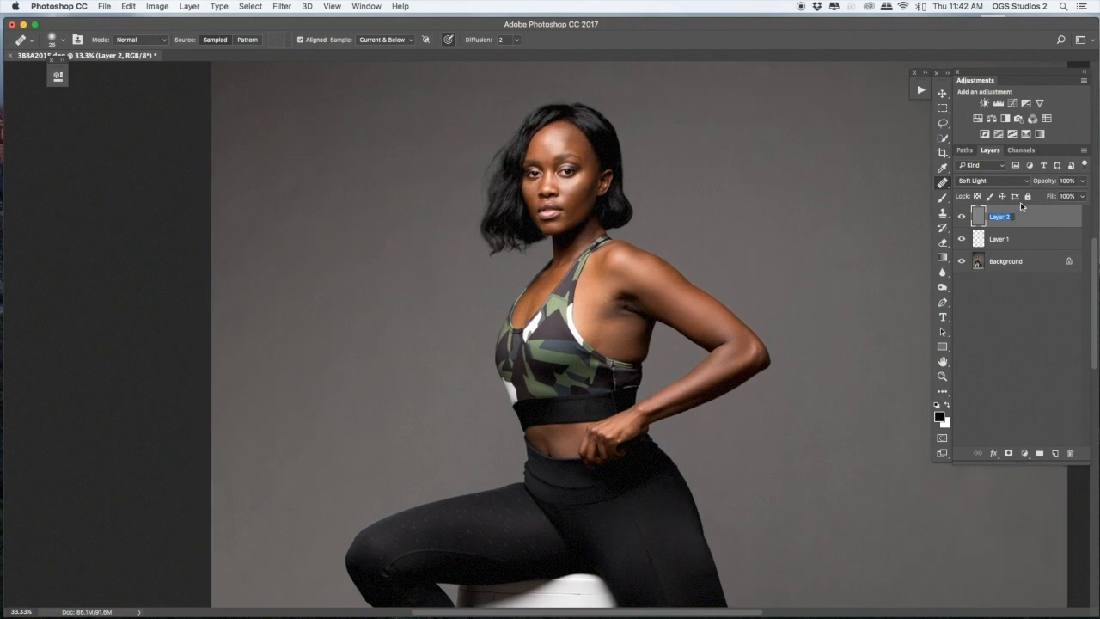
pyautogui.write('d')
pyautogui.press('Return')
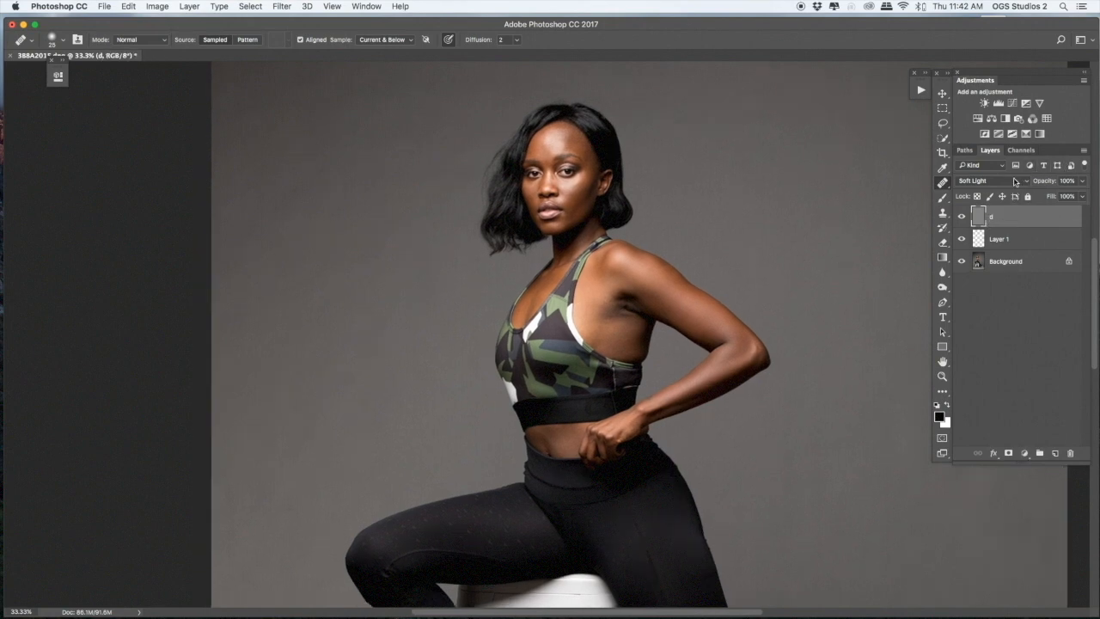
# Duplicate the d layer and rename the copy b.
pyautogui.press('super+j')
pyautogui.write('t')
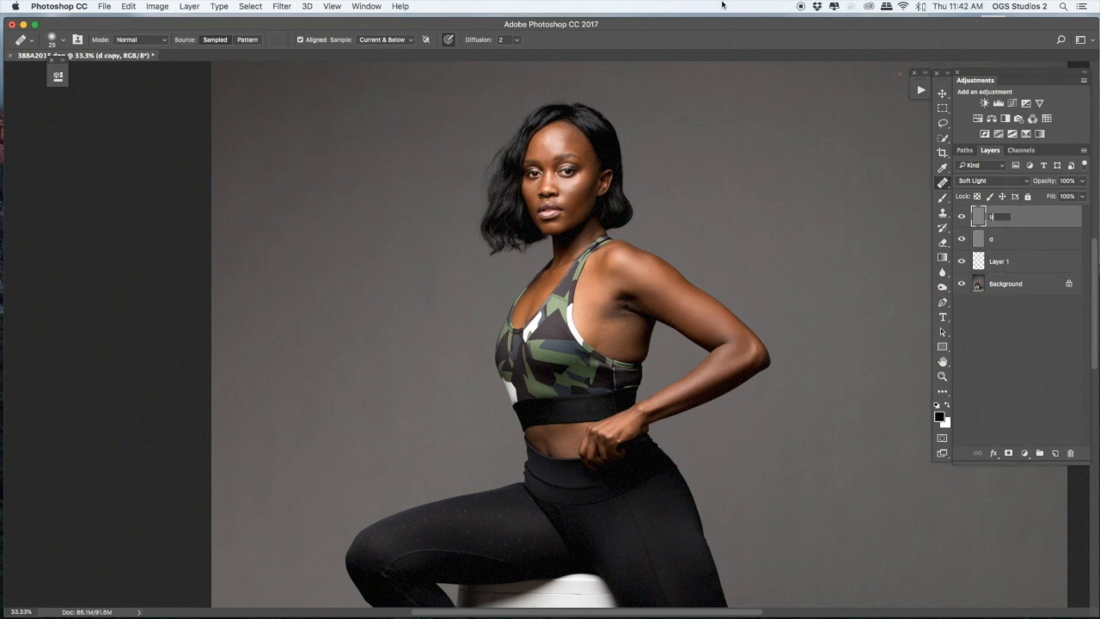
pyautogui.press('Return')
# Group the b and d layers and name the group db.
pyautogui.keyDown('shift'); pyautogui.click(1022, 241); pyautogui.keyUp('shift')
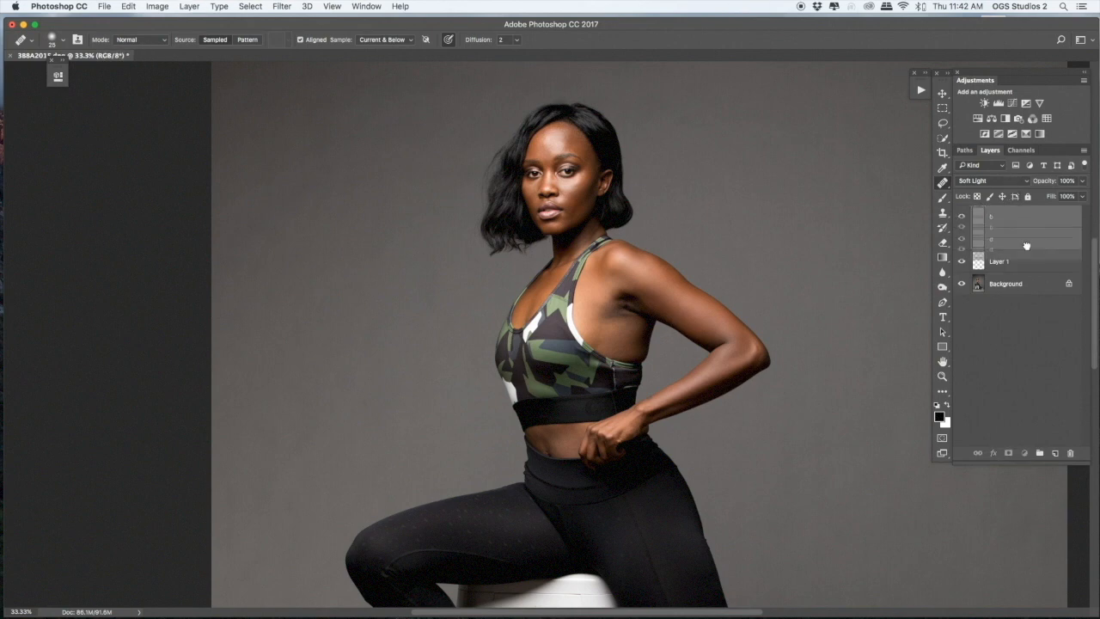
pyautogui.moveTo(1023, 242); pyautogui.dragTo(1040, 453)
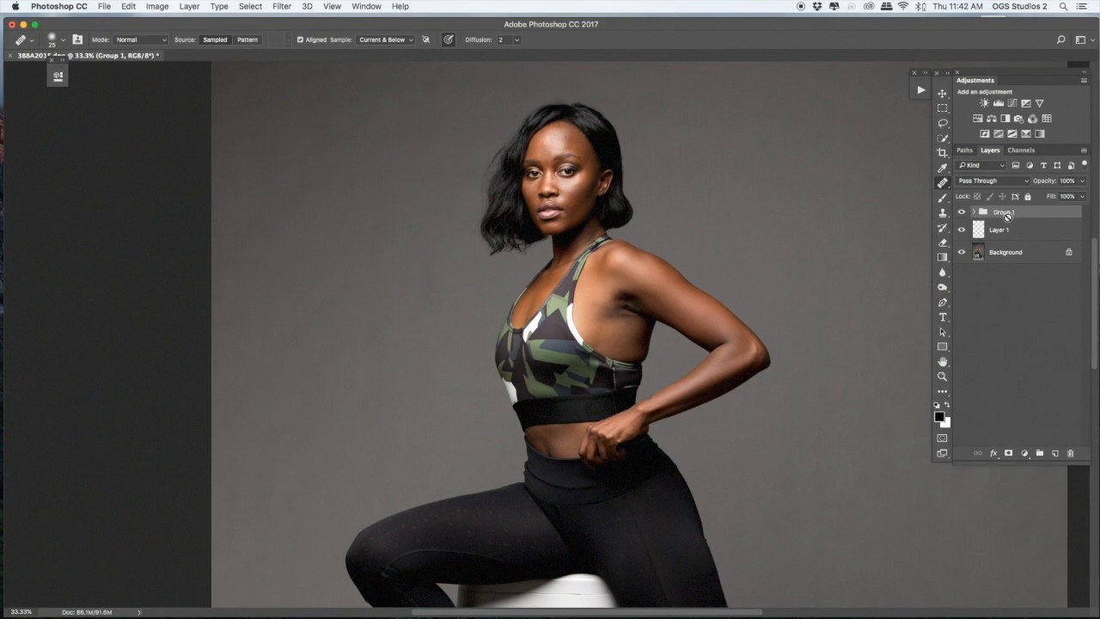
pyautogui.doubleClick(1004, 214)
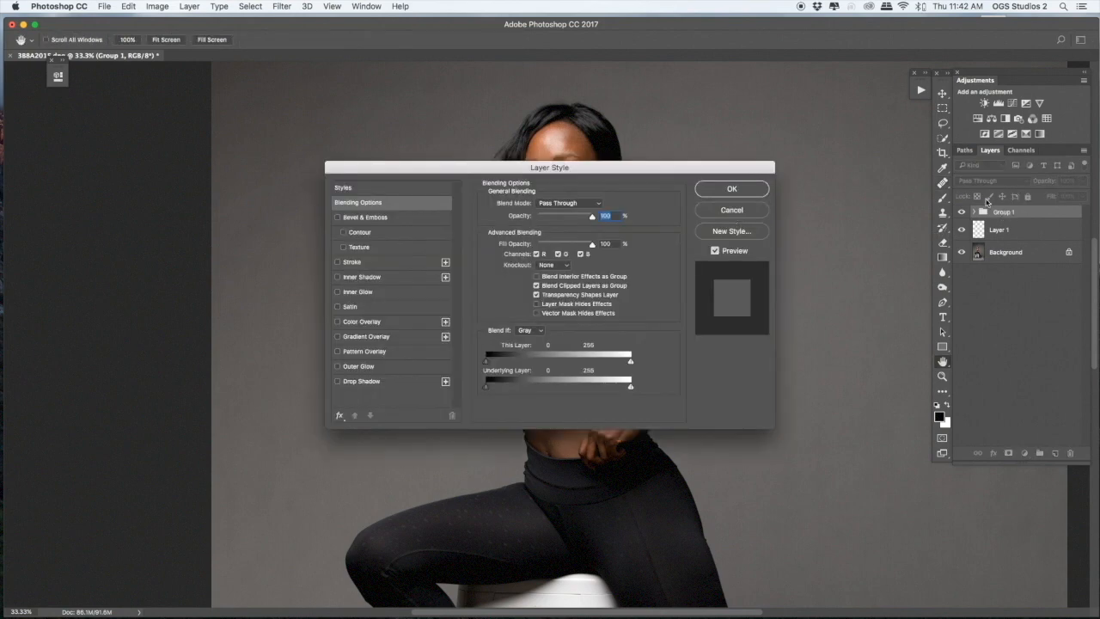
pyautogui.press('Escape')
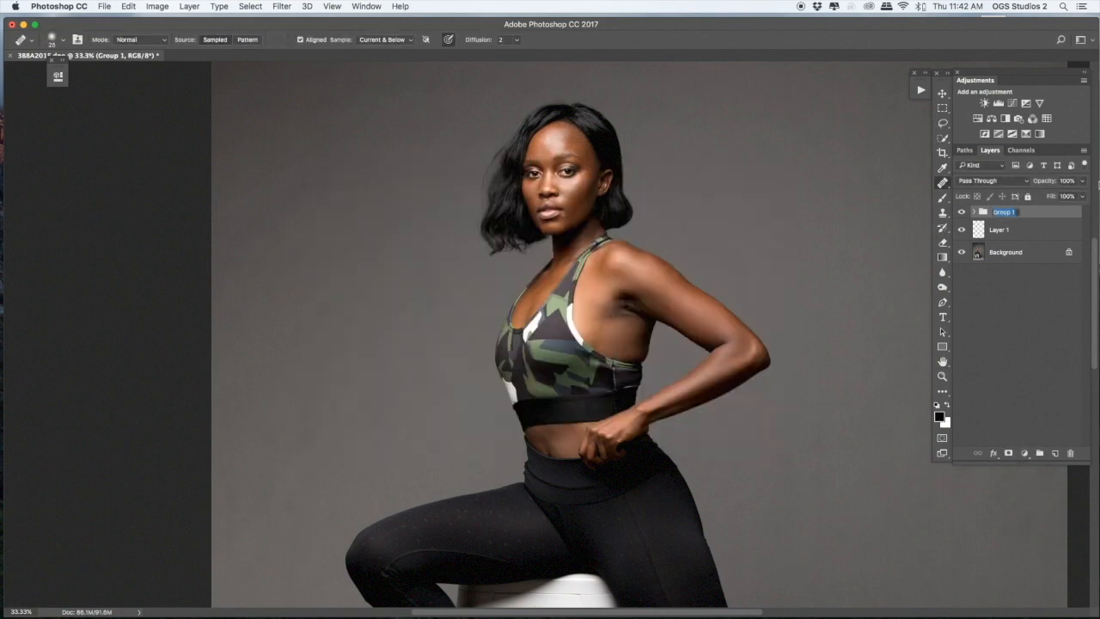
pyautogui.write('db')
pyautogui.press('Return')
pyautogui.click(973, 211)
pyautogui.click(1014, 230)
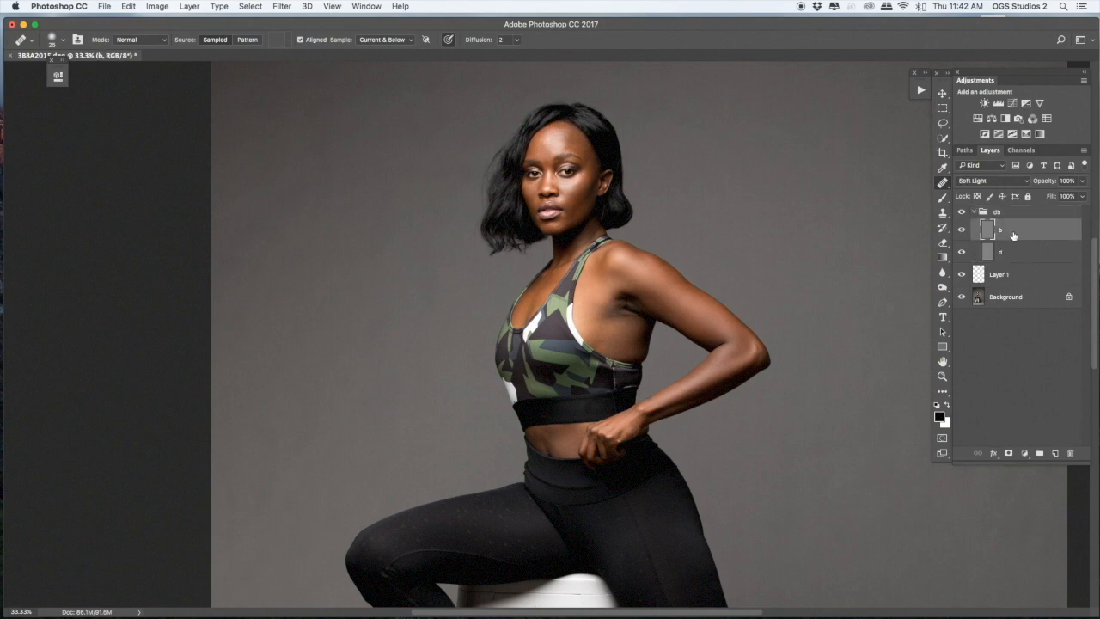
pyautogui.doubleClick(1014, 230)
pyautogui.click(746, 209)
pyautogui.click(990, 216)
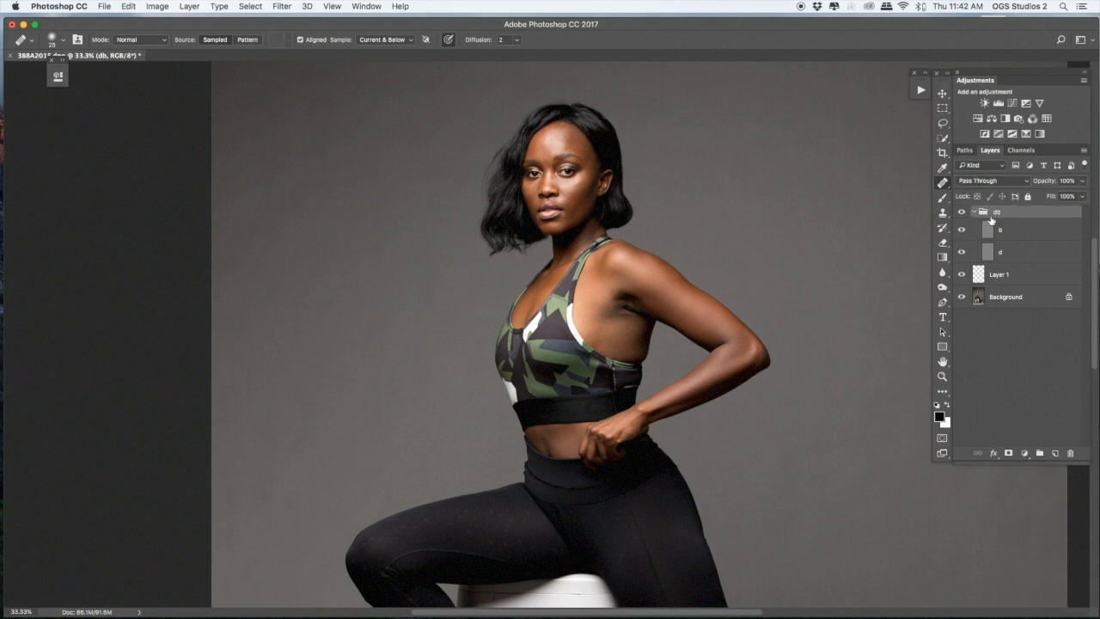
pyautogui.click(973, 212)
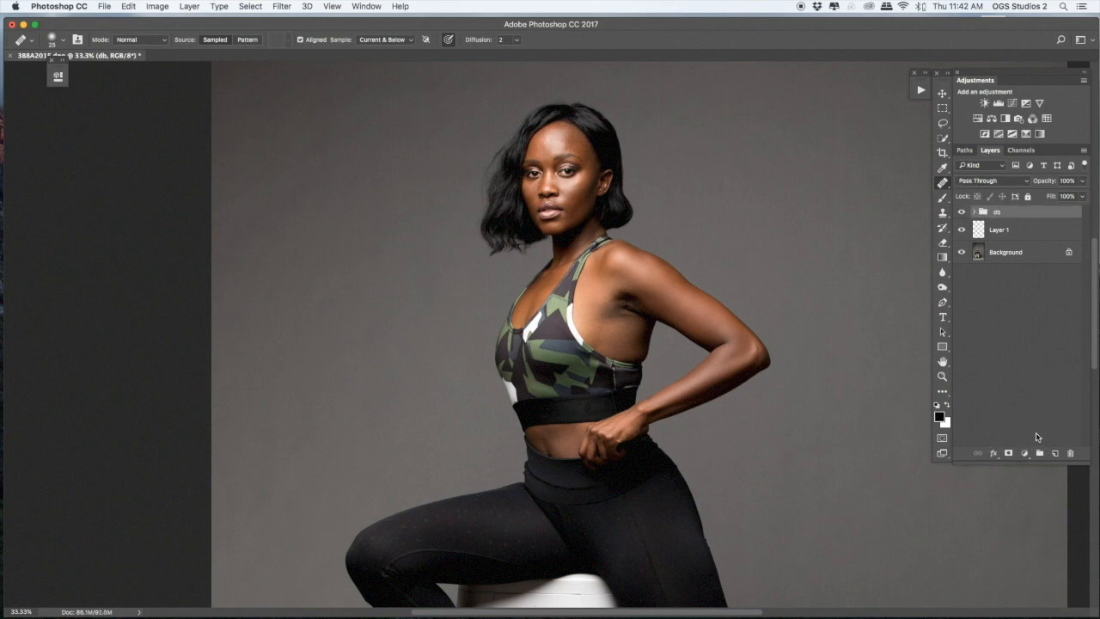
# Add a Hue/Saturation adjustment layer above the db group with Saturation at -100.
pyautogui.click(1024, 453)
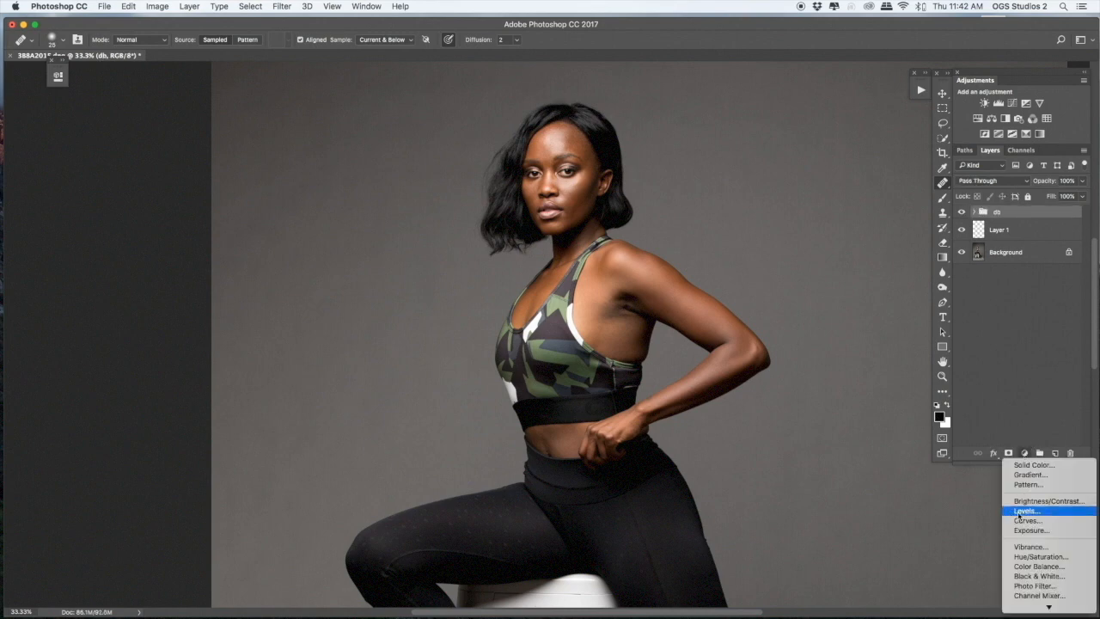
pyautogui.click(1030, 558)
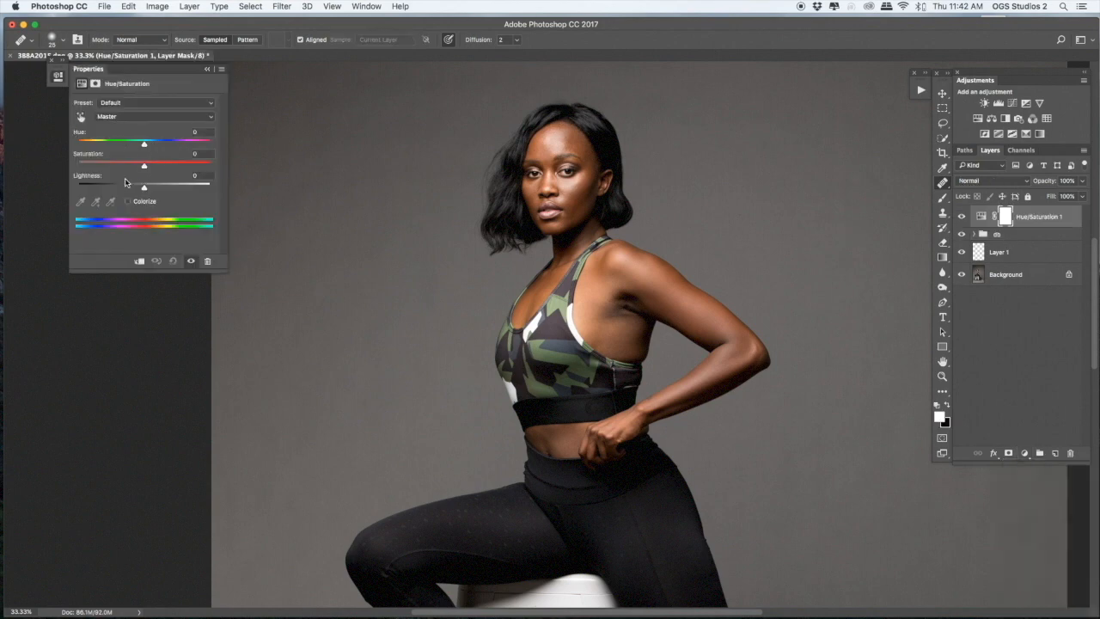
pyautogui.moveTo(144, 163); pyautogui.dragTo(33, 163)
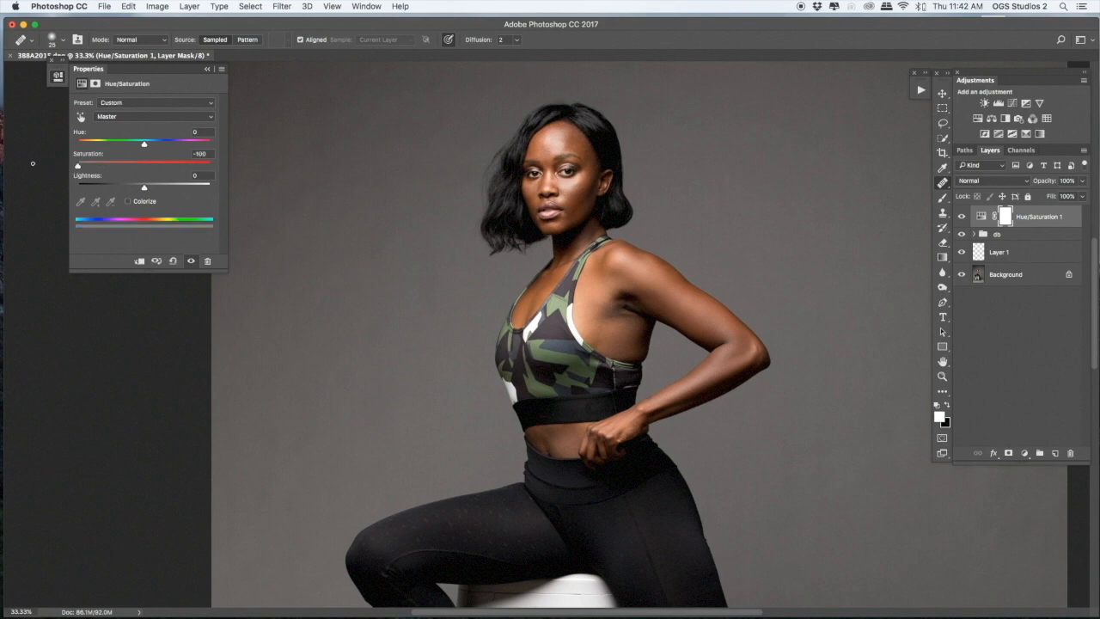
pyautogui.click(207, 69)
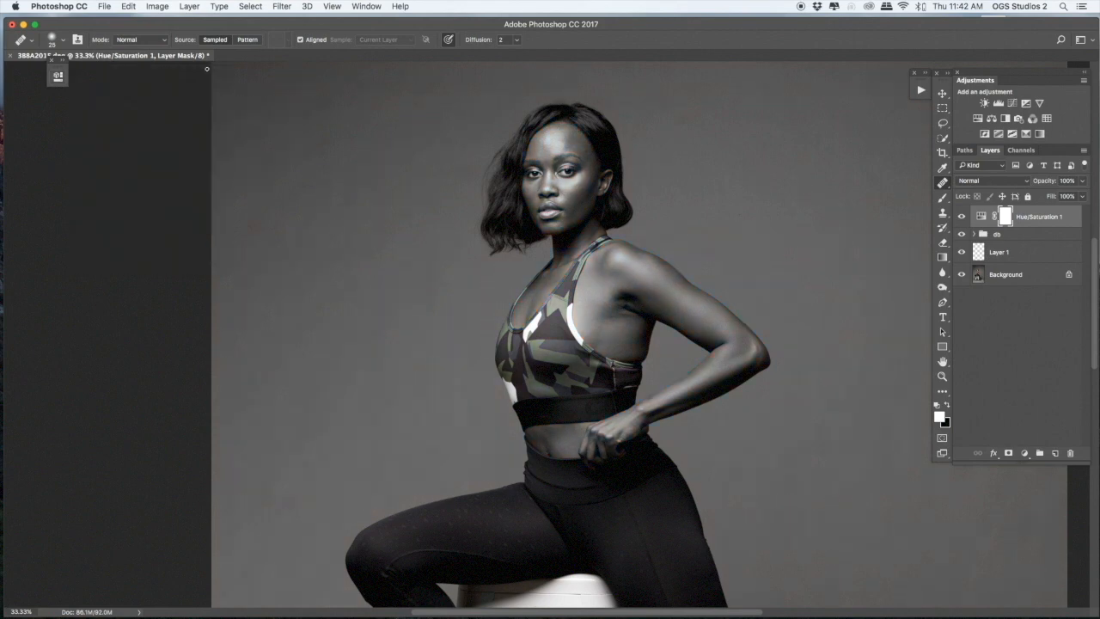
# Add a Curves adjustment layer above the Hue/Saturation layer.
pyautogui.click(1023, 453)
pyautogui.click(1028, 521)
pyautogui.moveTo(126, 212); pyautogui.dragTo(131, 222)
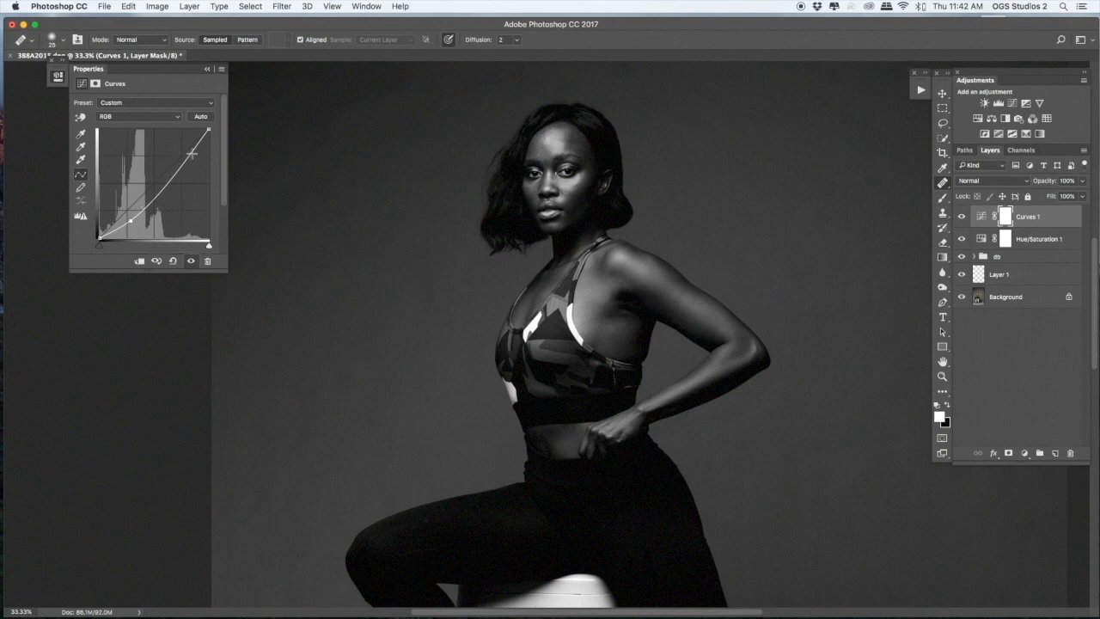
pyautogui.moveTo(188, 150); pyautogui.dragTo(188, 150)
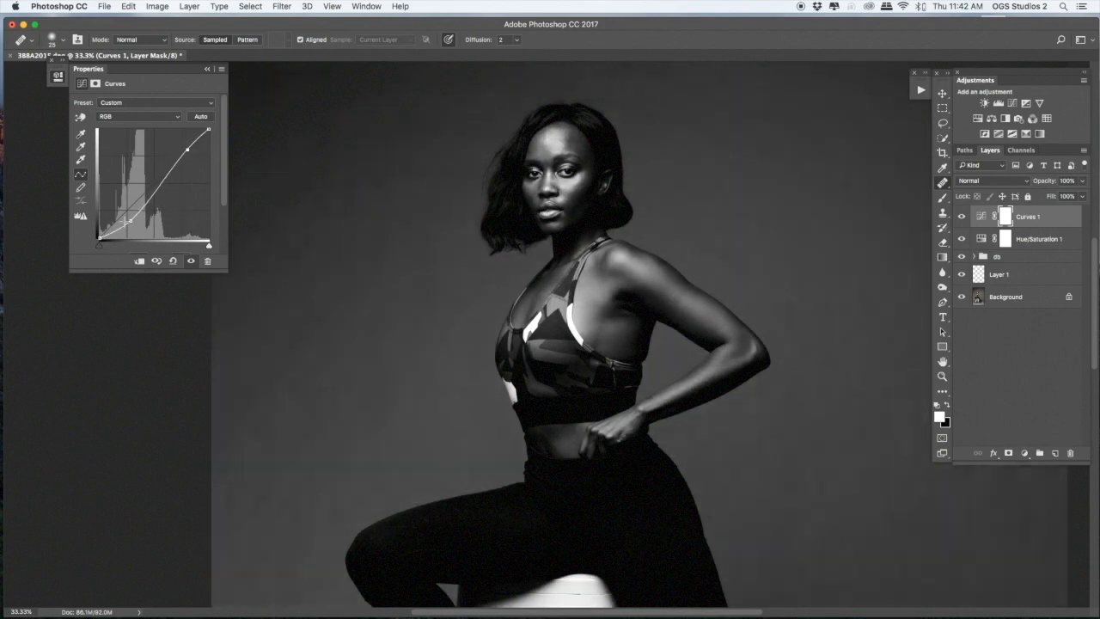
pyautogui.click(173, 261)
pyautogui.moveTo(99, 243); pyautogui.dragTo(117, 239)
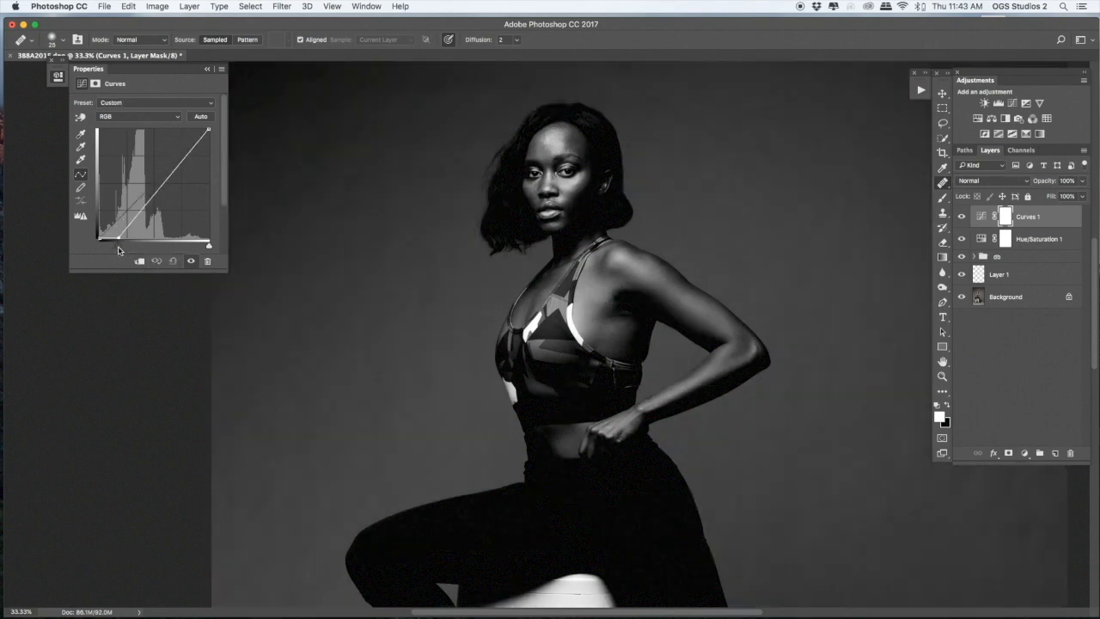
pyautogui.press('super+z')
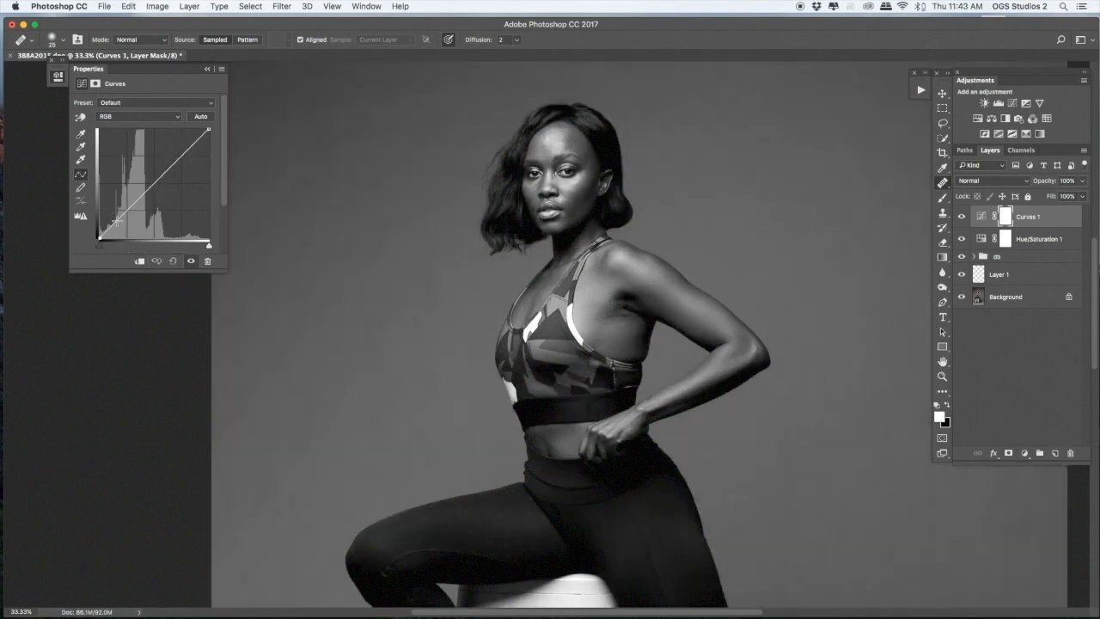
# Shape the RGB curve into a strong S-curve by lowering the shadows and raising the highlights.
pyautogui.moveTo(119, 219); pyautogui.dragTo(124, 229)
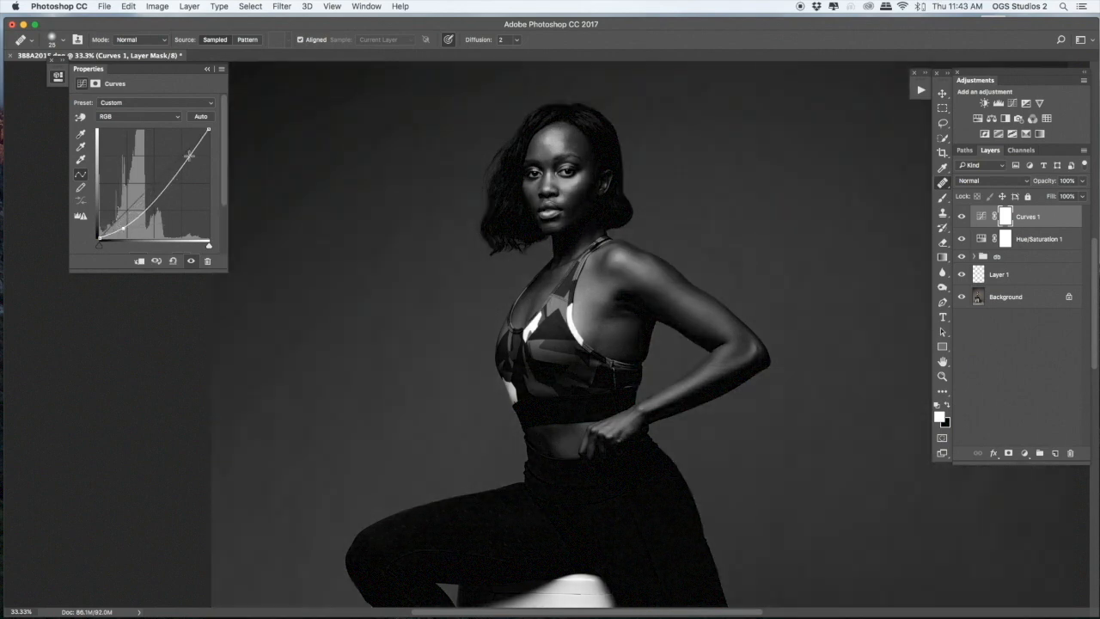
pyautogui.moveTo(191, 153); pyautogui.dragTo(187, 140)
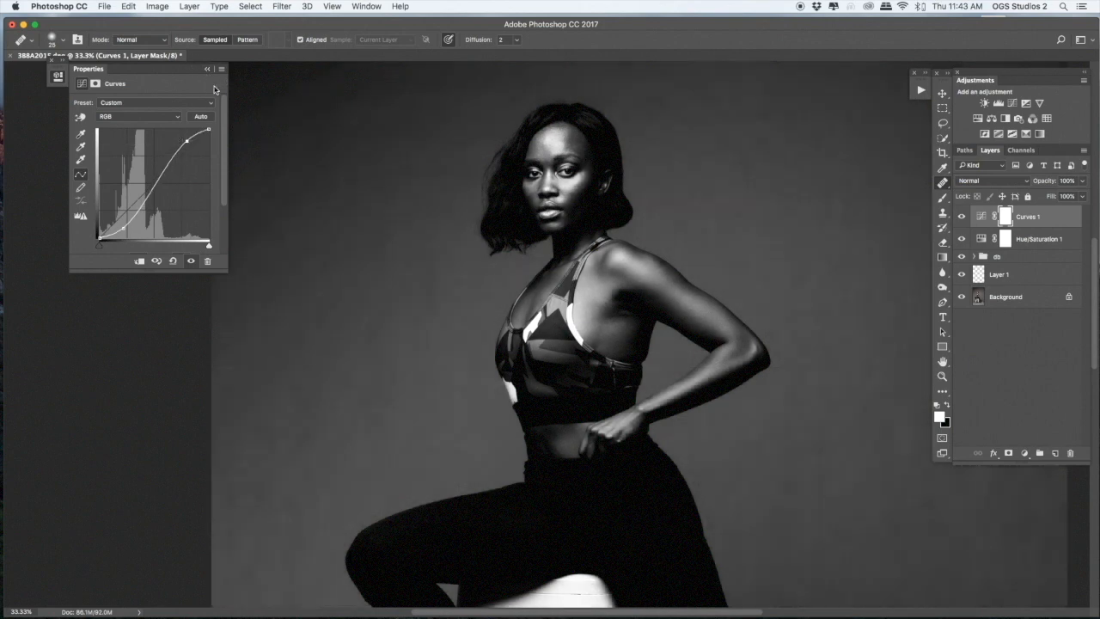
pyautogui.click(208, 69)
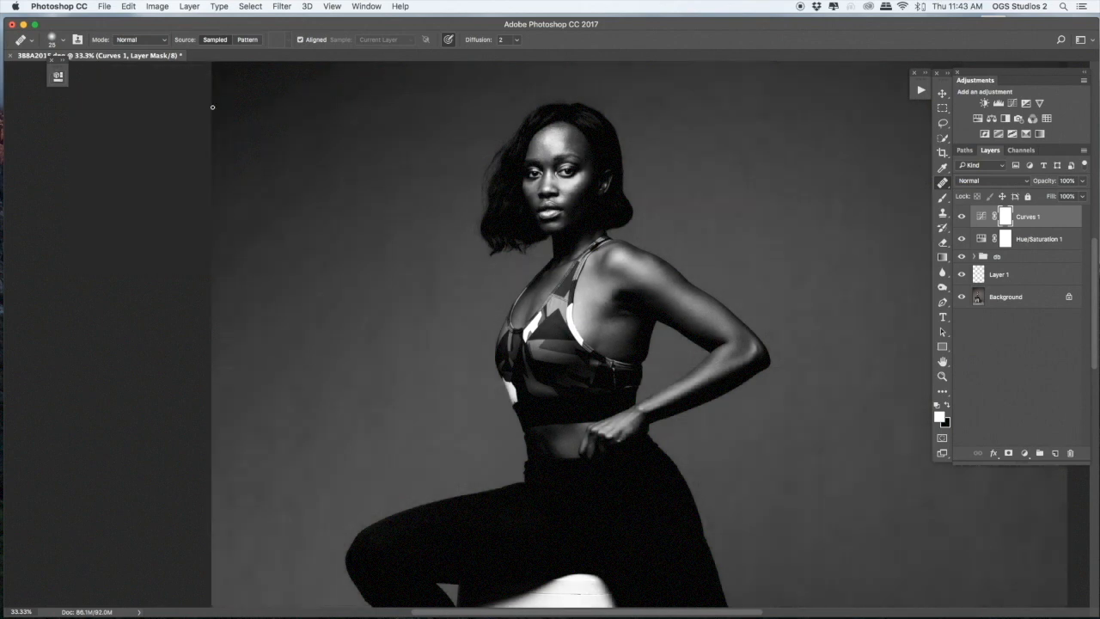
# Group the Curves 1 and Hue/Saturation 1 layers, name the group h, and hide it.
pyautogui.keyDown('shift'); pyautogui.click(1032, 241); pyautogui.keyUp('shift')
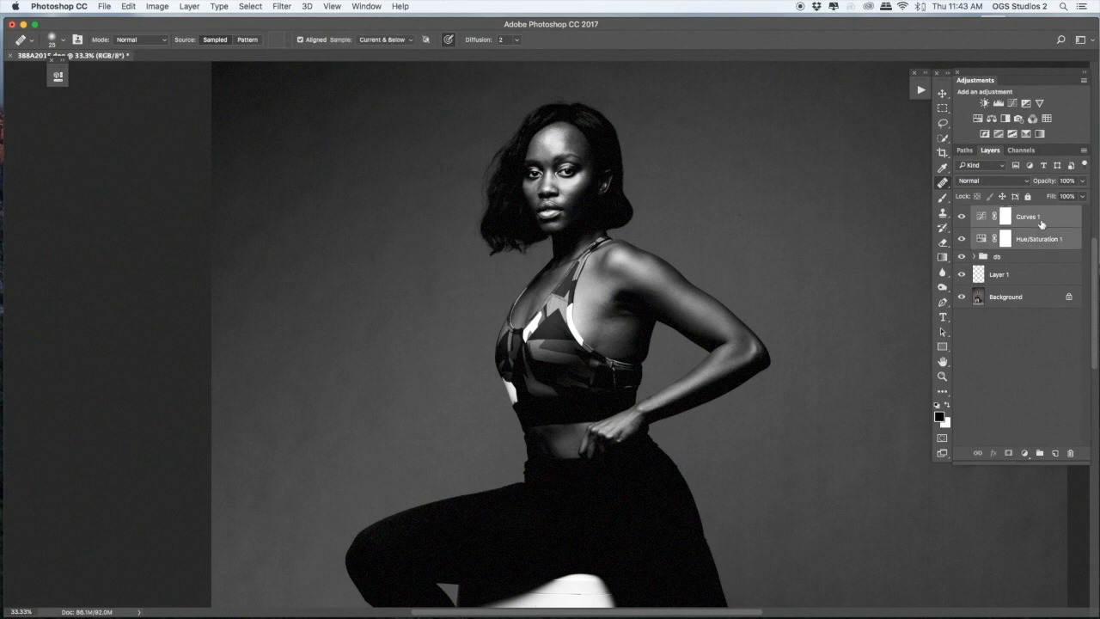
pyautogui.moveTo(1034, 219); pyautogui.dragTo(1040, 453)
pyautogui.doubleClick(1003, 211)
pyautogui.write('h')
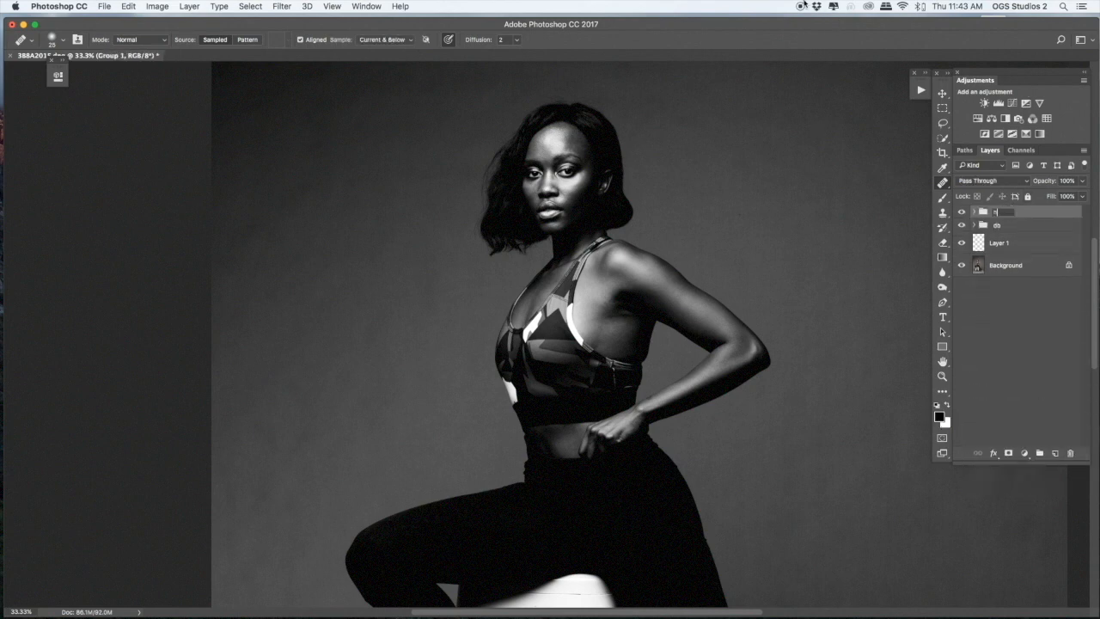
pyautogui.press('Return')
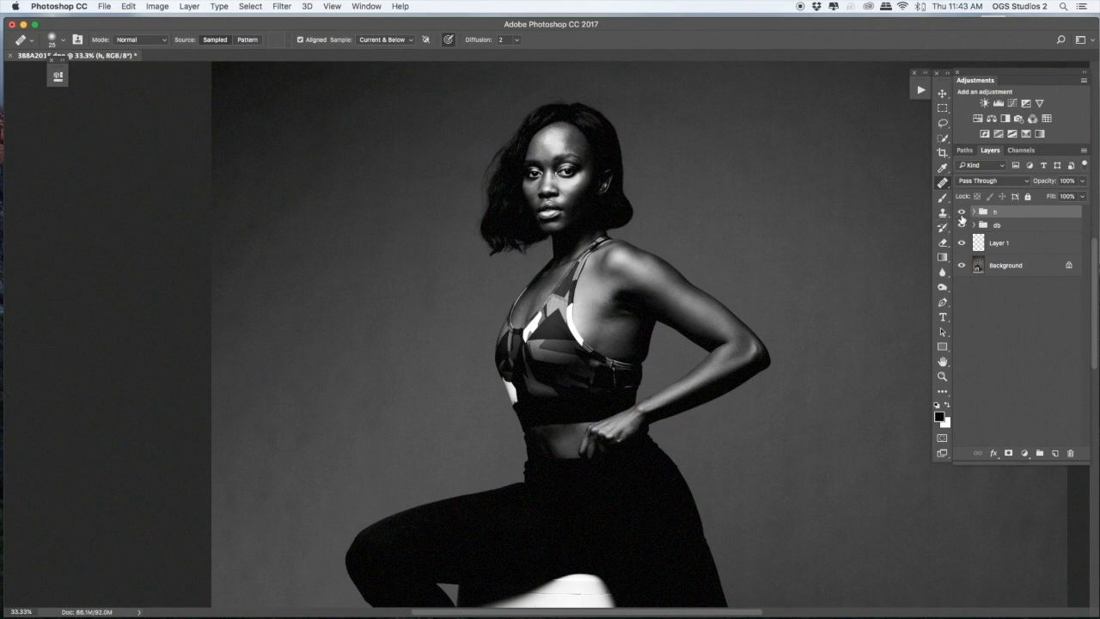
pyautogui.click(962, 213)
# Expand the db group, select the b layer, and set up the Brush tool with 3% flow.
pyautogui.click(974, 225)
pyautogui.click(999, 268)
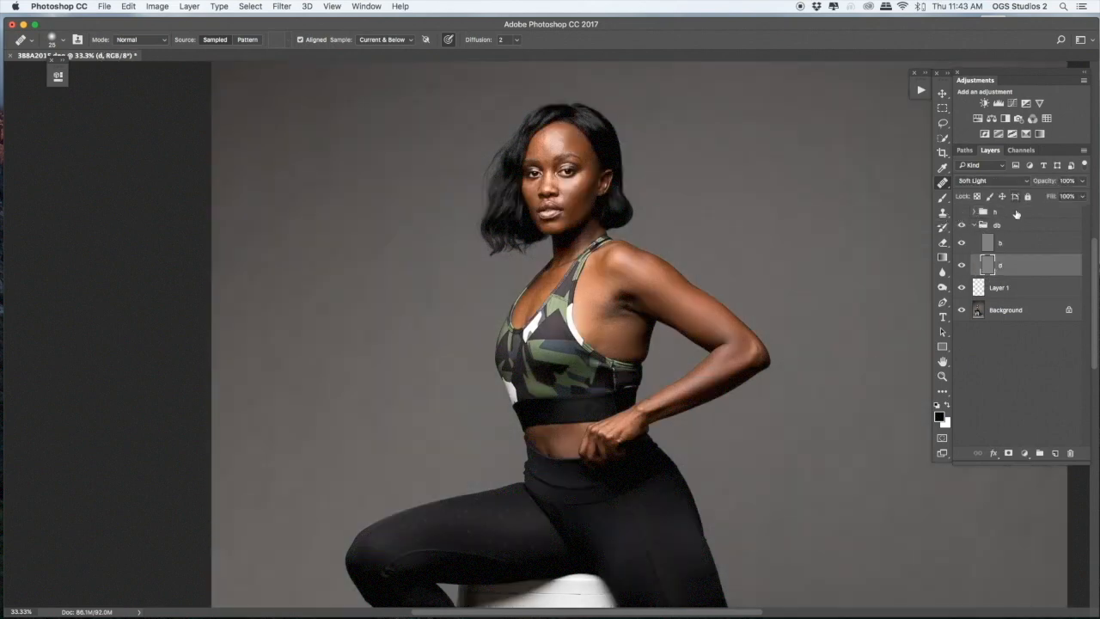
pyautogui.click(993, 245)
pyautogui.press('b')
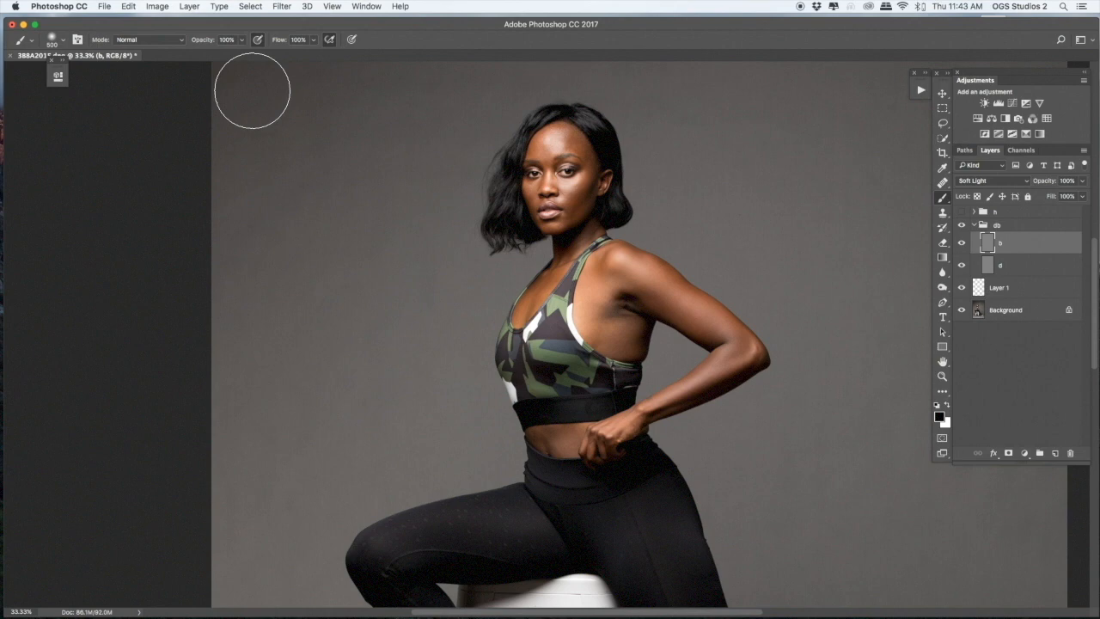
pyautogui.click(302, 39)
pyautogui.write('3')
pyautogui.press('Return')
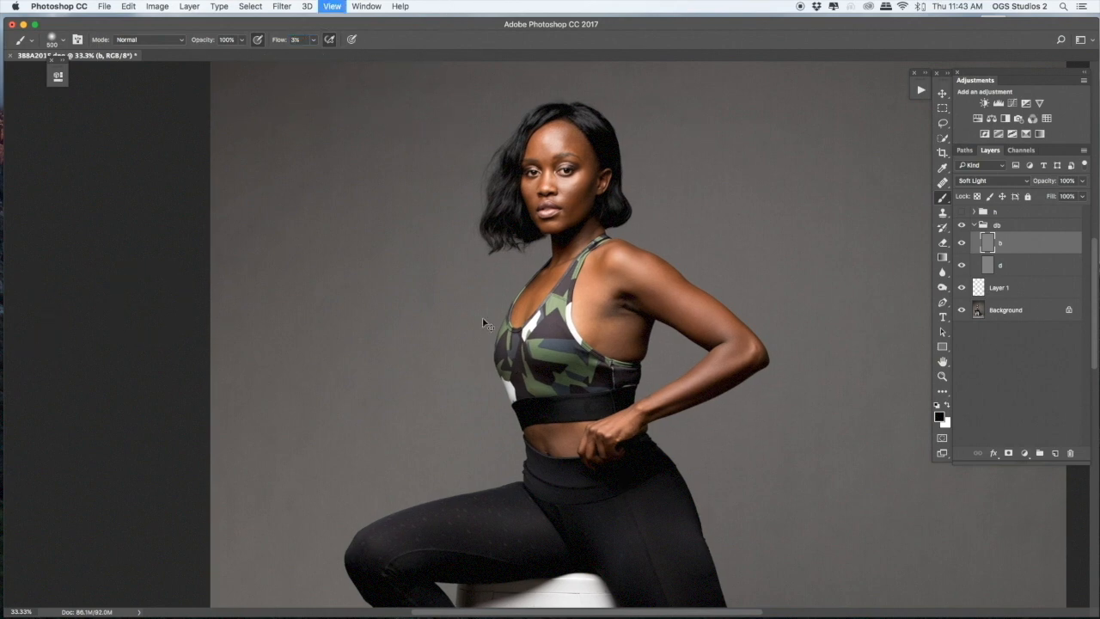
# Reduce the brush size to 30 px and show the black-and-white helper group.
pyautogui.press('super+plus')
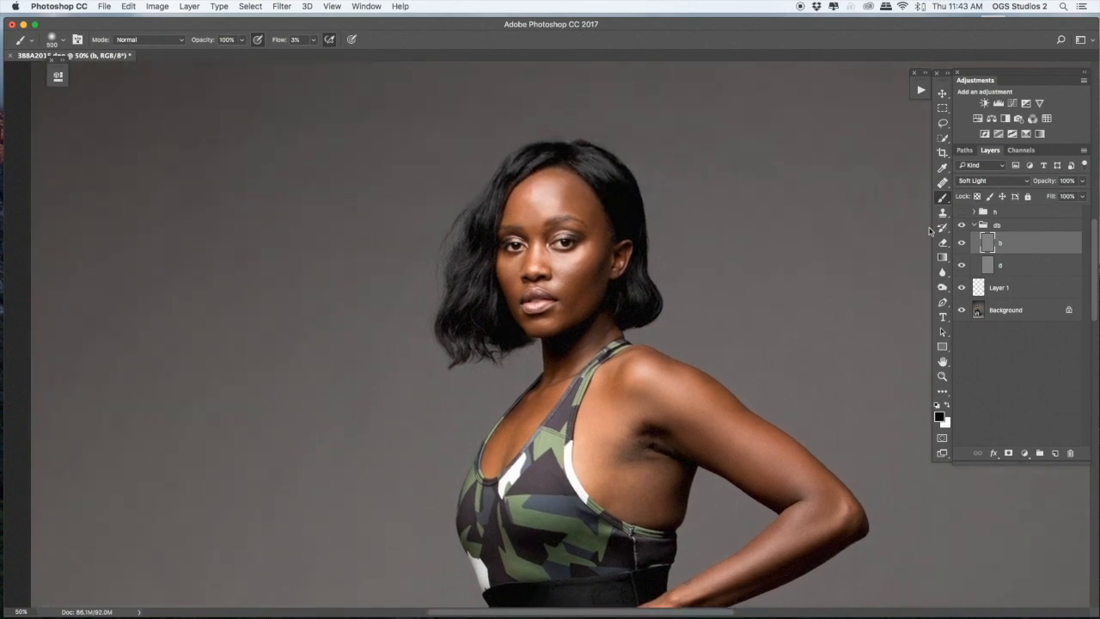
pyautogui.press('[')
pyautogui.press('[')
pyautogui.press('[')
pyautogui.press('[')
pyautogui.press('[')
pyautogui.press('[')
pyautogui.press('[')
pyautogui.press('[')
pyautogui.press('[')
pyautogui.press('[')
pyautogui.click(962, 211)
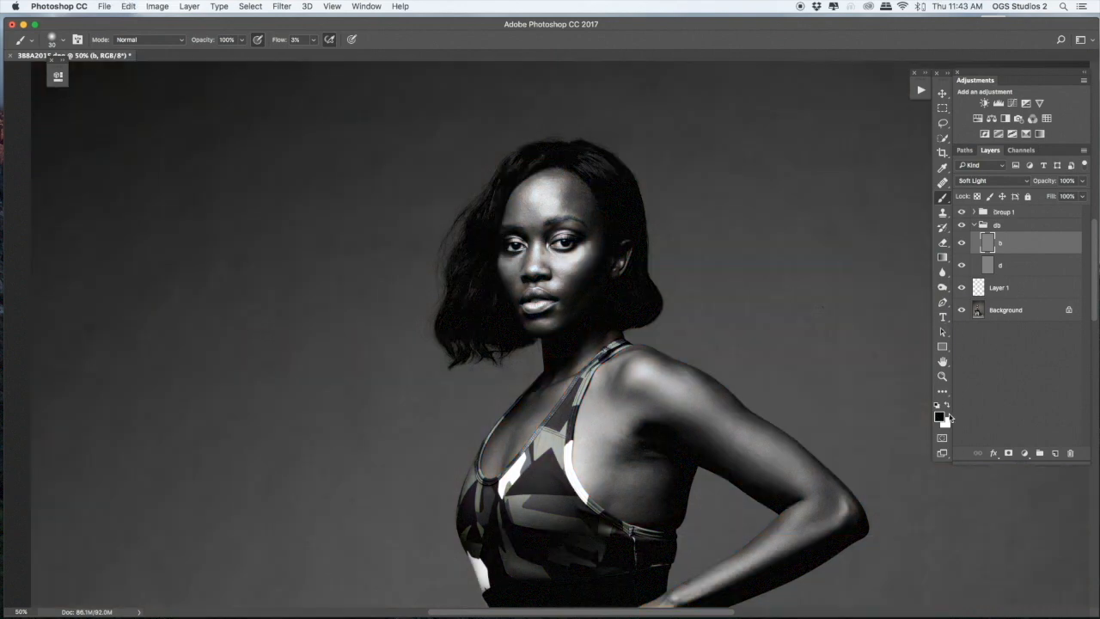
# Rename Group 1 as he, hide the group, and collapse it.
pyautogui.click(1004, 213)
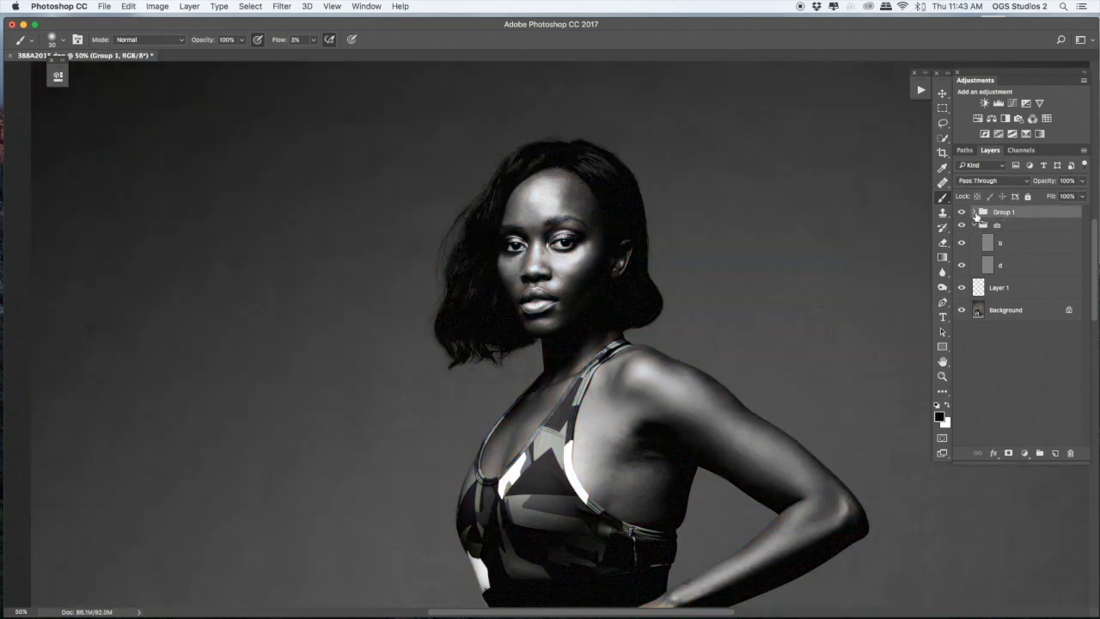
pyautogui.click(974, 212)
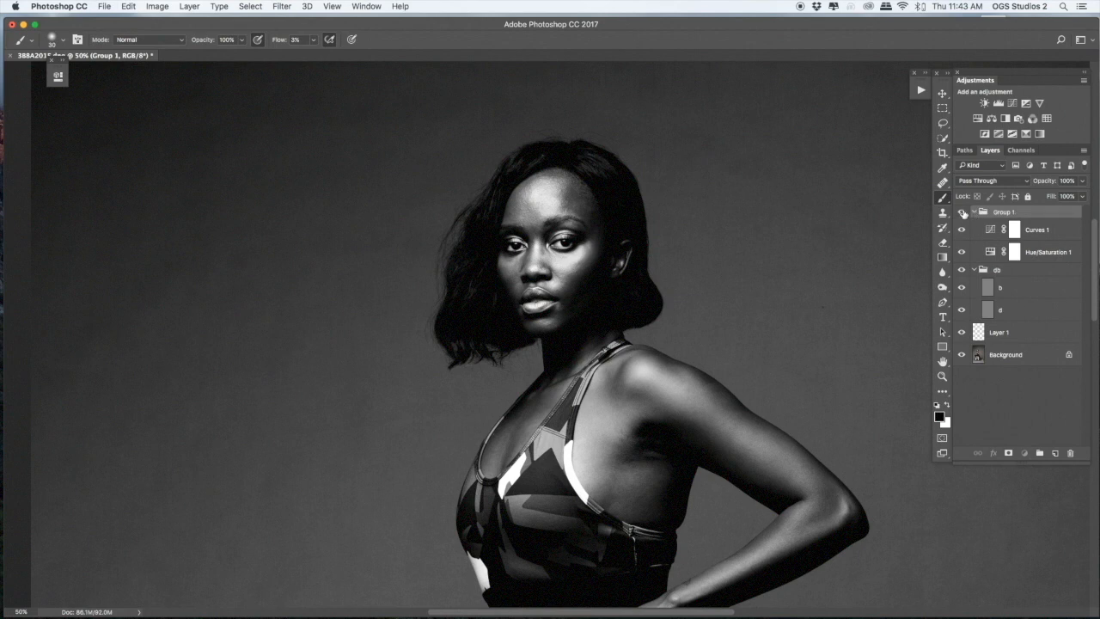
pyautogui.click(961, 211)
pyautogui.doubleClick(1003, 211)
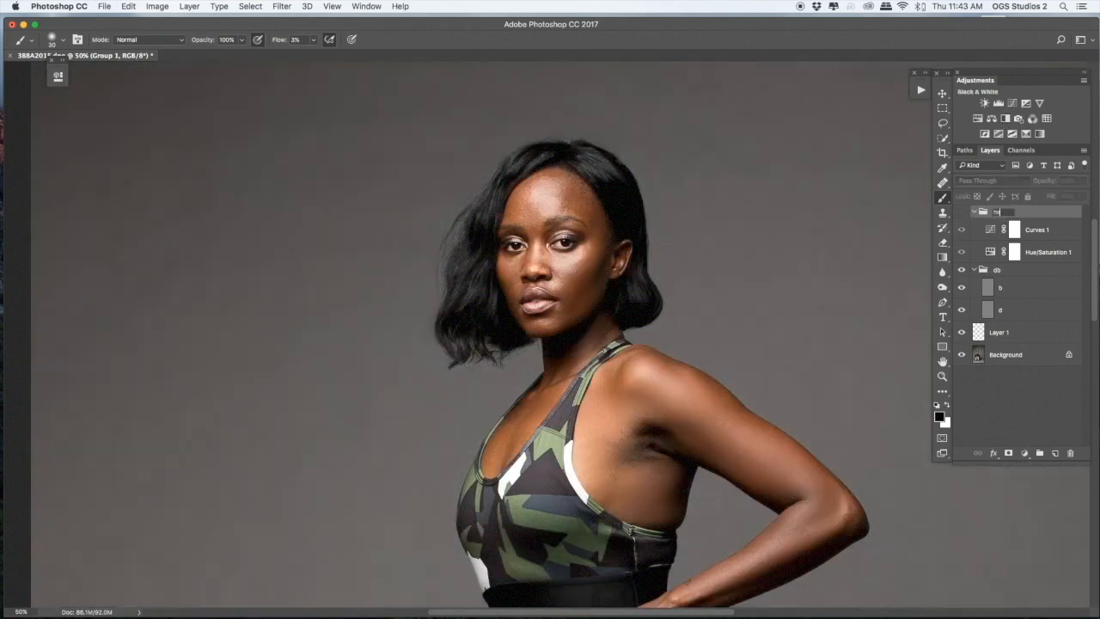
pyautogui.write('he')
pyautogui.press('Return')
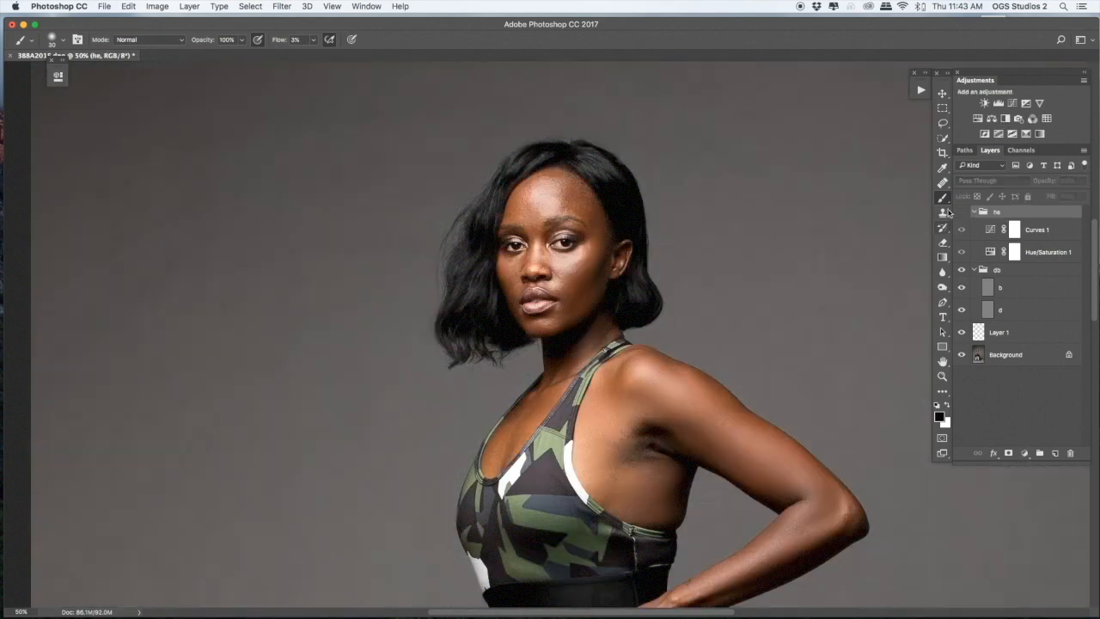
pyautogui.click(974, 211)
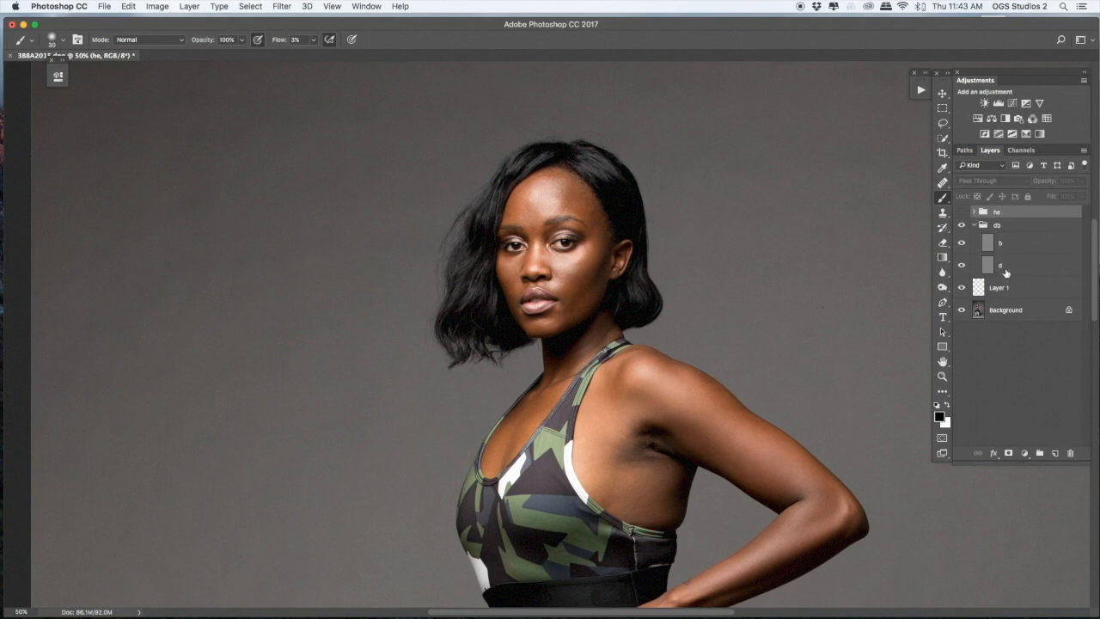
# Dodge the darker skin areas of the face on the d layer with a small white brush.
pyautogui.click(1009, 267)
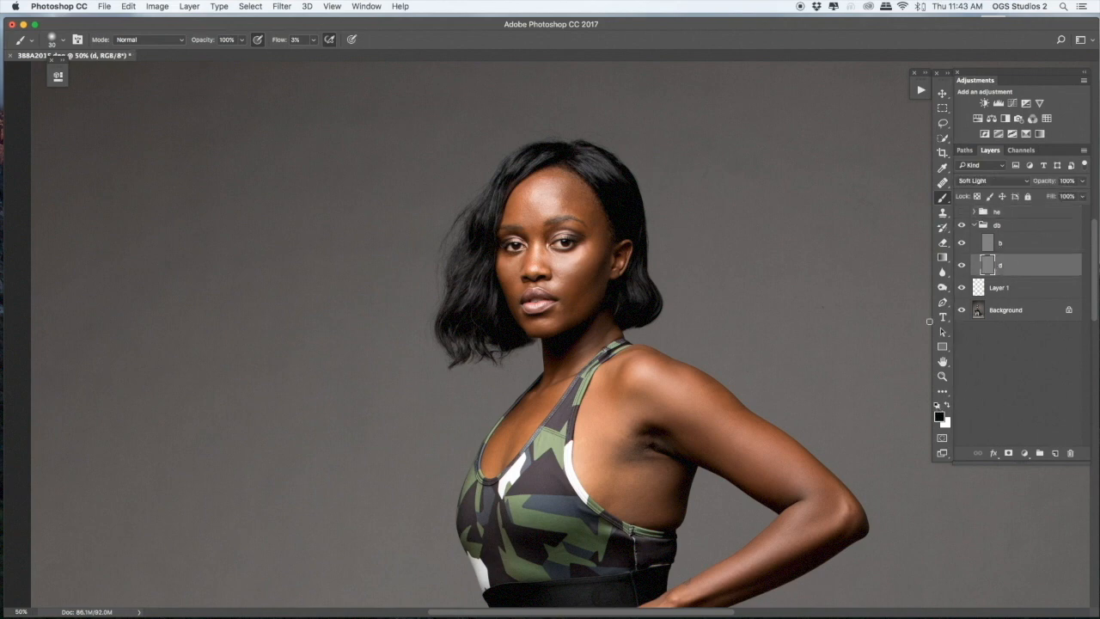
pyautogui.press('x')
pyautogui.press(']')
pyautogui.press(']')
pyautogui.press(']')
pyautogui.press(']')
pyautogui.press('[')
pyautogui.press('[')
pyautogui.press('[')
pyautogui.press('[')
pyautogui.moveTo(594, 227); pyautogui.dragTo(592, 221)
# Continue dodging around the mouth on the d layer with the he group shown as a guide, and hide the group.
pyautogui.press('super+plus')
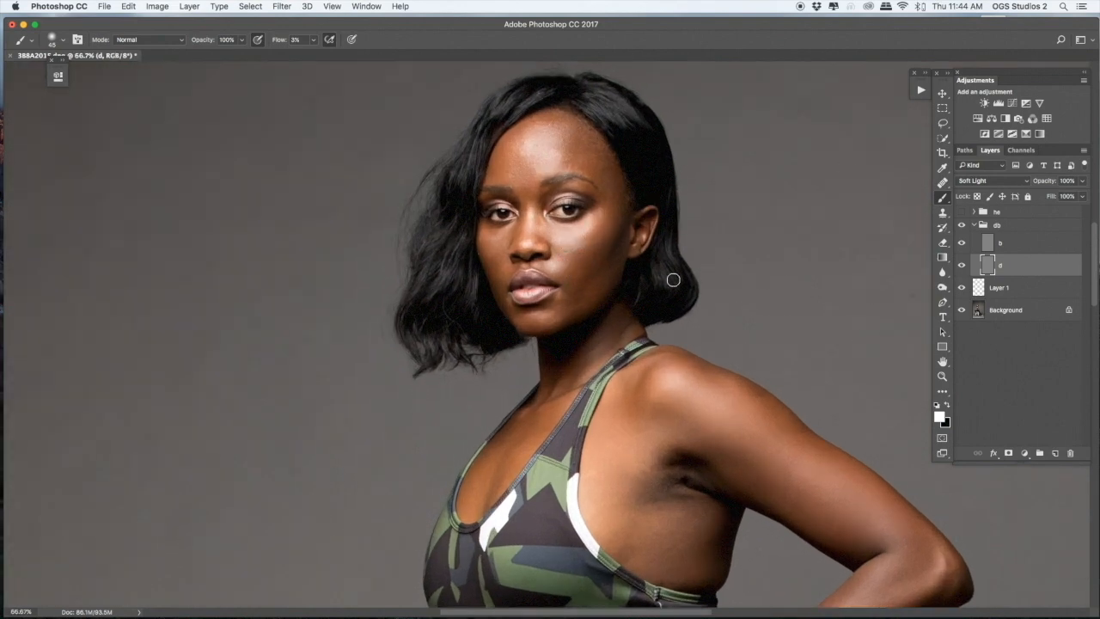
pyautogui.click(960, 211)
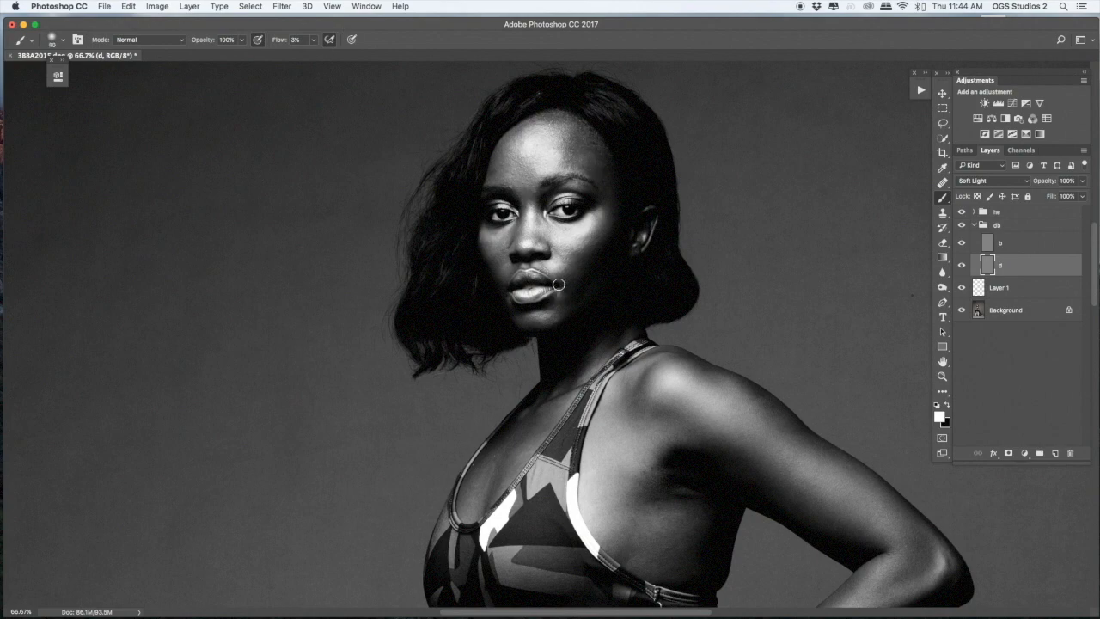
pyautogui.click(961, 211)
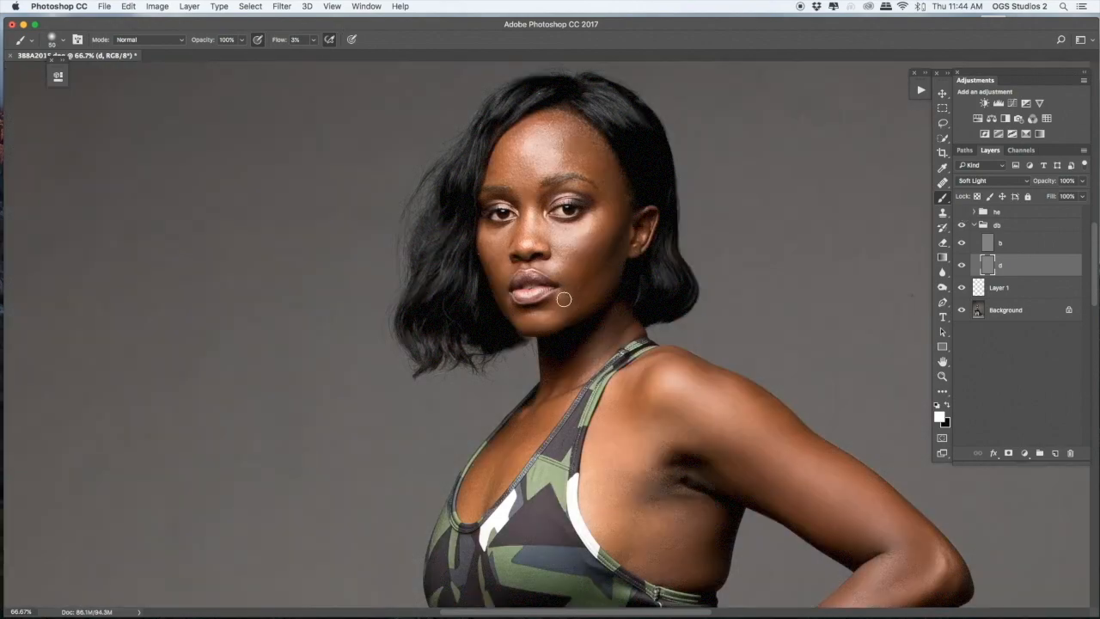
# Burn the face on the b layer using black as the foreground color and 2% flow.
pyautogui.press('super+minus')
pyautogui.hotkey('alt', ']')
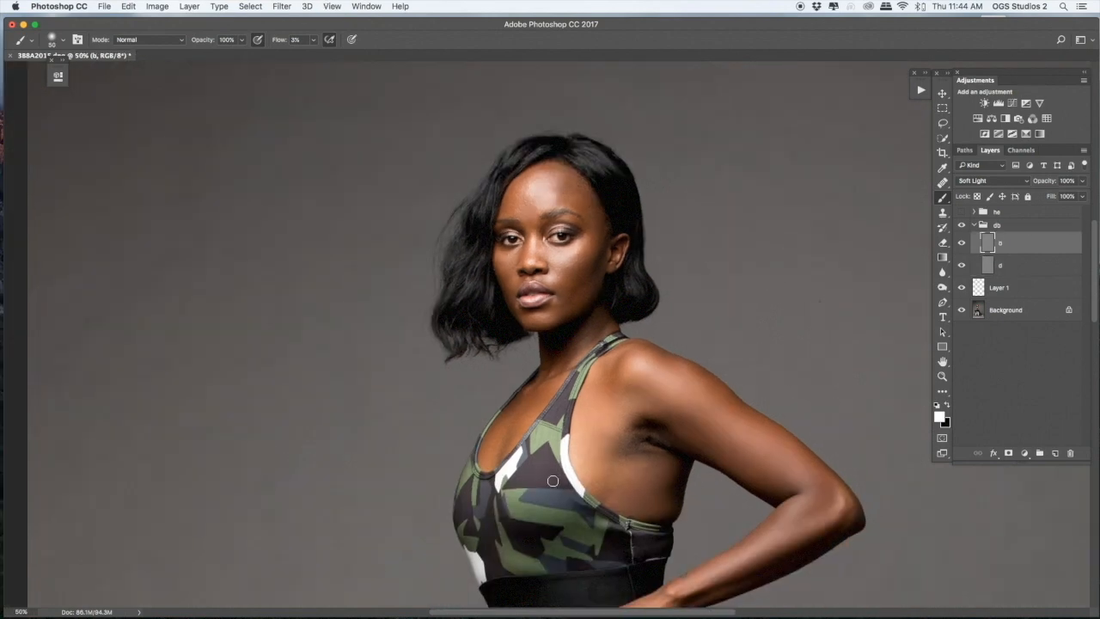
pyautogui.press('x')
pyautogui.hotkey('alt', '[')
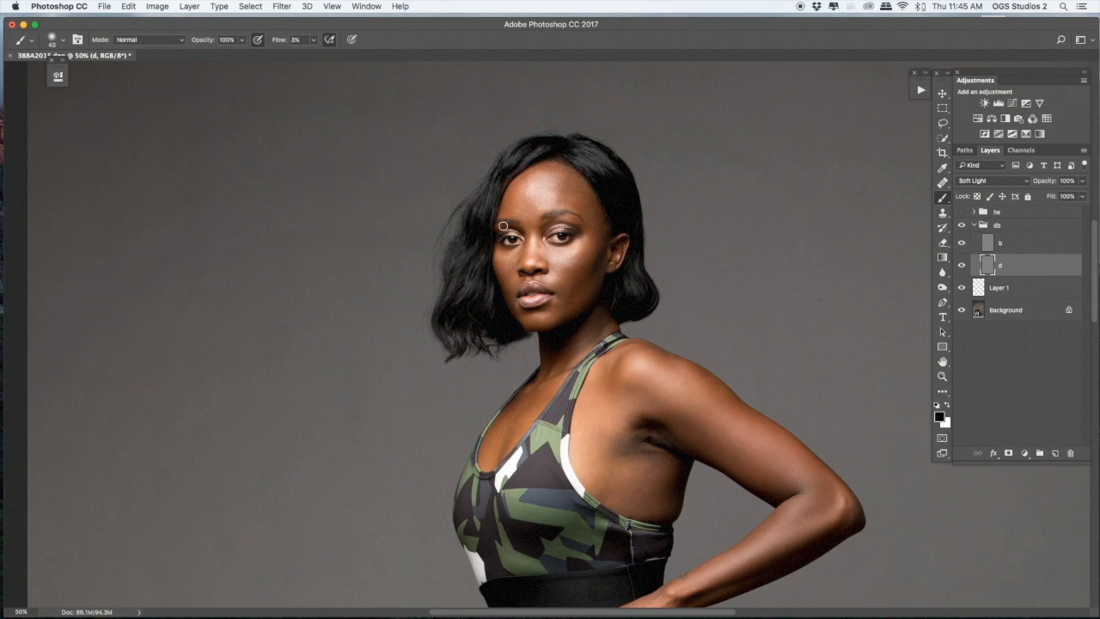
pyautogui.press('super+minus')
pyautogui.hotkey('alt', ']')
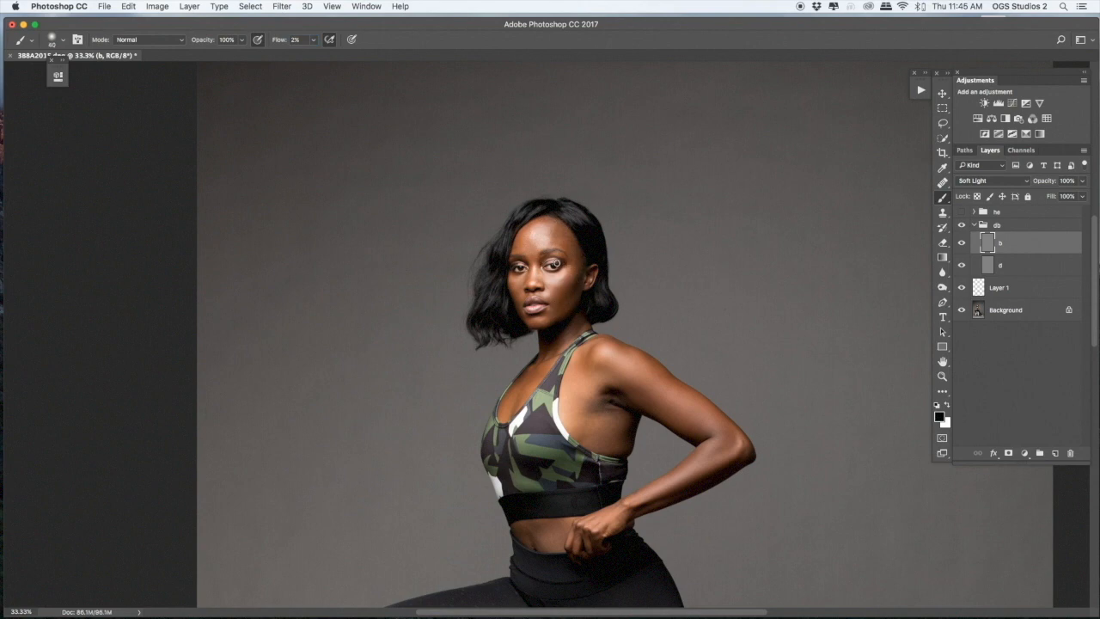
# Dodge the midriff and hand area on the d layer with a soft white brush.
pyautogui.press('super+plus')
pyautogui.hotkey('alt', '[')
pyautogui.press('x')
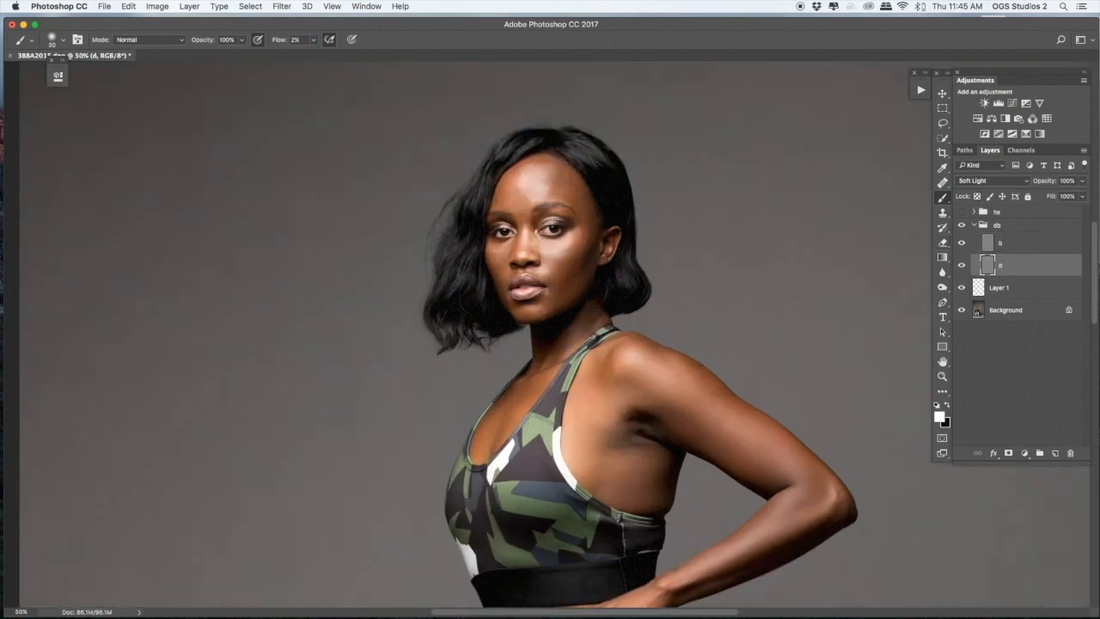
pyautogui.press('super+minus')
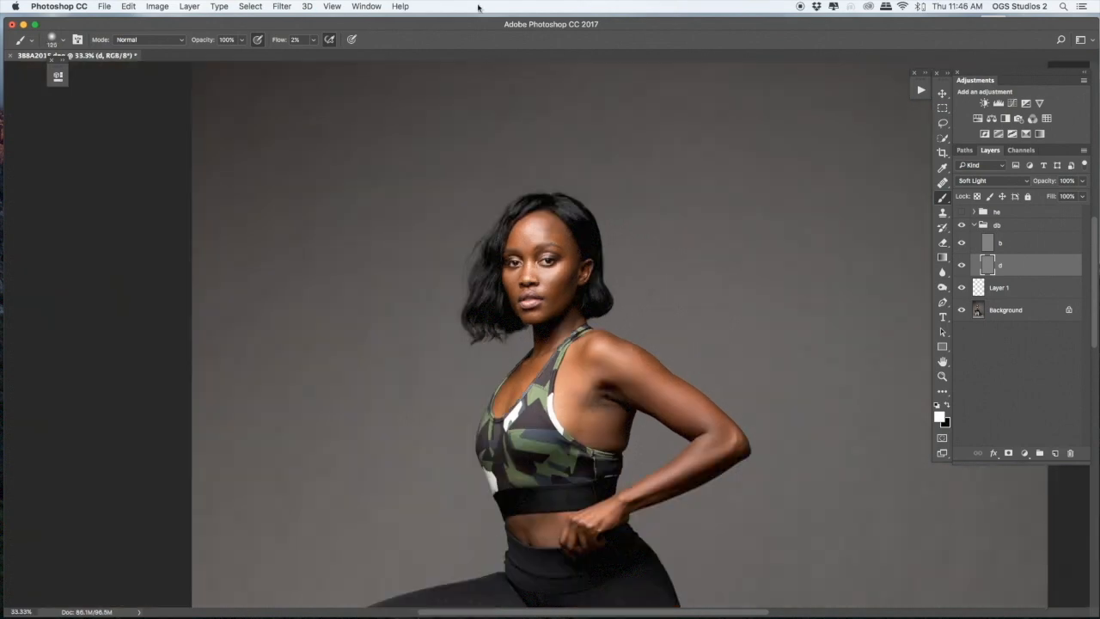
pyautogui.press('[')
pyautogui.moveTo(611, 521); pyautogui.dragTo(546, 529)
pyautogui.press(']')
pyautogui.press(']')
pyautogui.press(']')
pyautogui.press('[')
pyautogui.press('[')
pyautogui.press('[')
pyautogui.press('[')
pyautogui.moveTo(553, 524)
pyautogui.mouseDown()
pyautogui.moveTo(452, 224)
pyautogui.moveTo(440, 280)
pyautogui.mouseUp()
# Dodge the upper body on the d layer with a white brush of 100 px.
pyautogui.press(']')
pyautogui.press(']')
pyautogui.press('super+minus')
pyautogui.press('super+minus')
pyautogui.press('super+equal')
pyautogui.press('super+equal')
pyautogui.moveTo(518, 215); pyautogui.dragTo(651, 440)
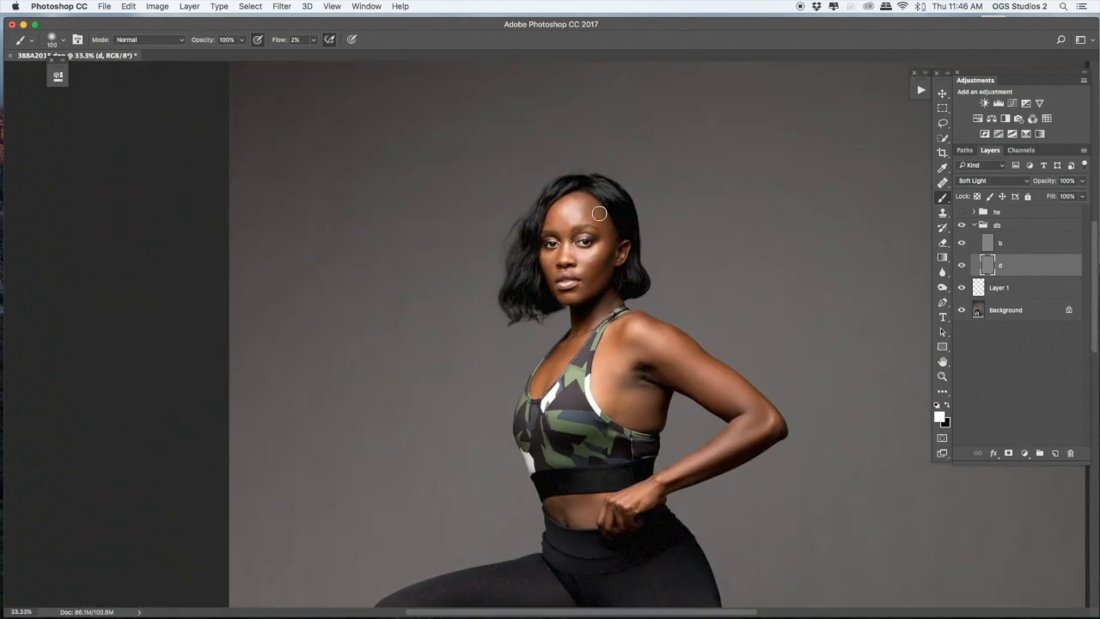
# Reduce the brush size to 60 px for finer dodging of the face on the d layer.
pyautogui.press('super+equal')
pyautogui.press('super+equal')
pyautogui.press('[')
pyautogui.press('[')
pyautogui.press('[')
pyautogui.press('[')
pyautogui.press('[')
pyautogui.press('[')
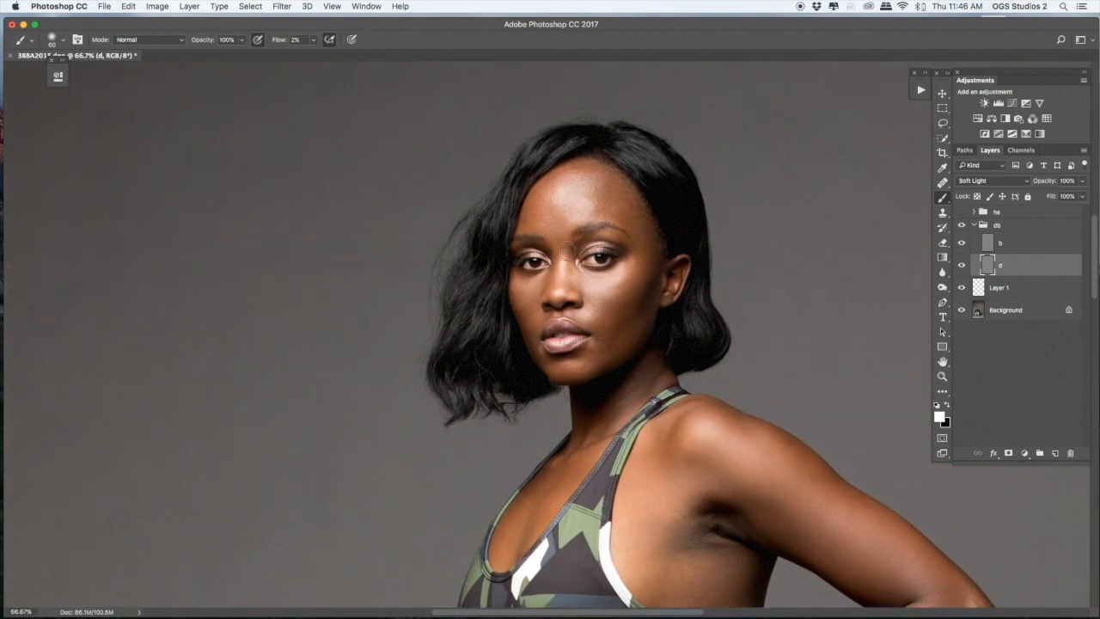
# Touch up remaining facial blemishes on Layer 1 with the Healing Brush, enlarging the brush to 40 px.
pyautogui.press('super+equal')
pyautogui.press('super+equal')
pyautogui.press('j')
pyautogui.hotkey('alt', '[')
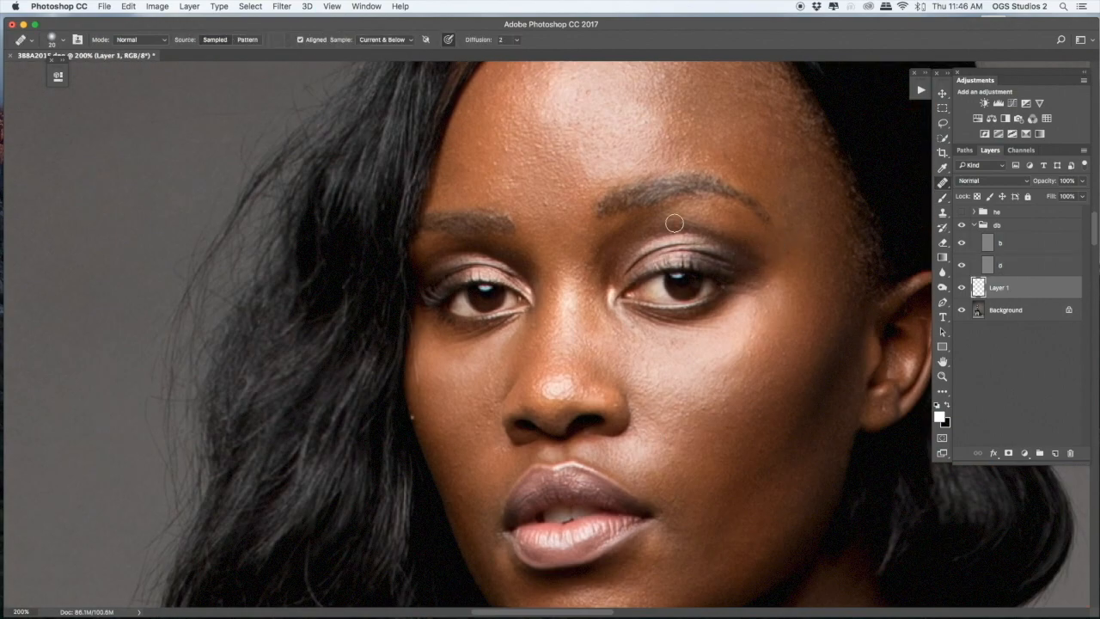
pyautogui.press('[')
pyautogui.press('super+minus')
pyautogui.press(']')
pyautogui.press(']')
pyautogui.press(']')
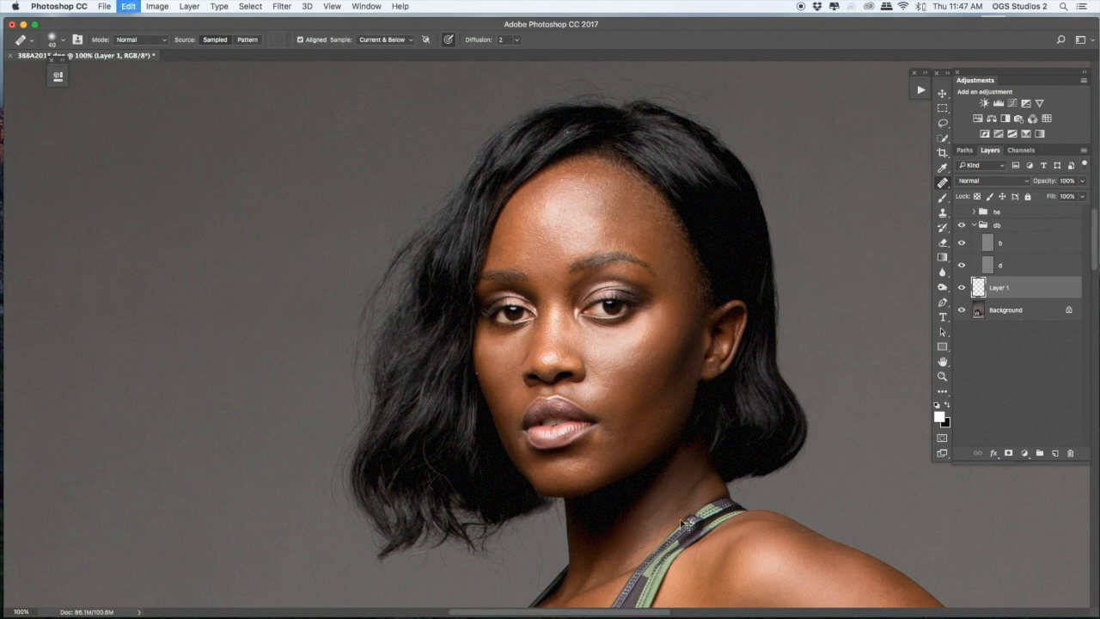
# Check the dodge and burn effect on the whole portrait by toggling the db group, and collapse the group.
pyautogui.press('super+minus')
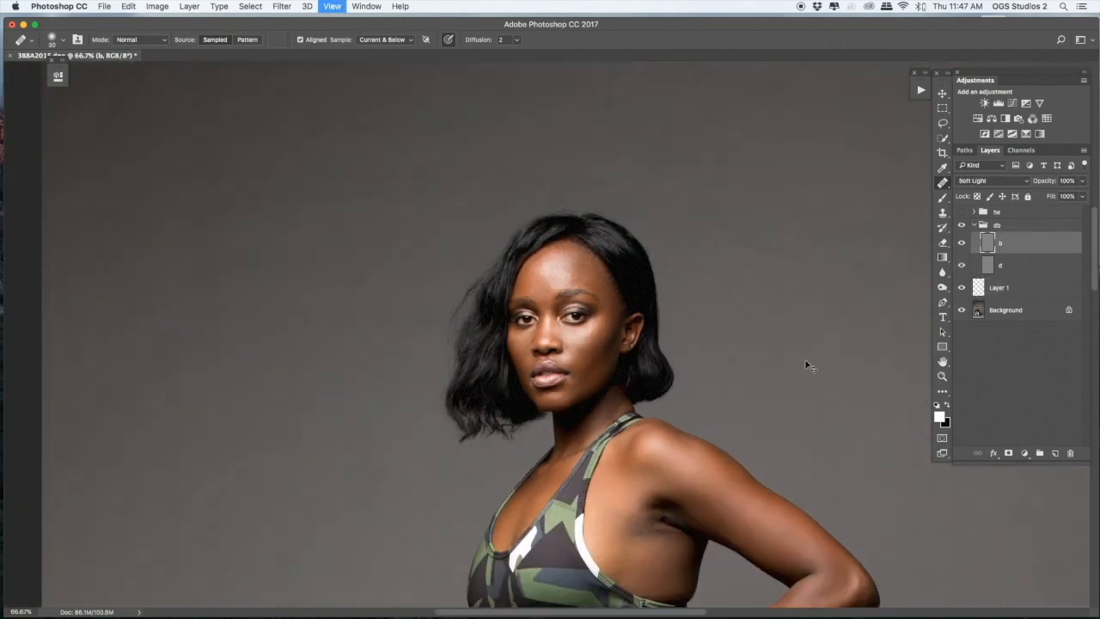
pyautogui.press('super+minus')
pyautogui.press('super+minus')
pyautogui.press('super+plus')
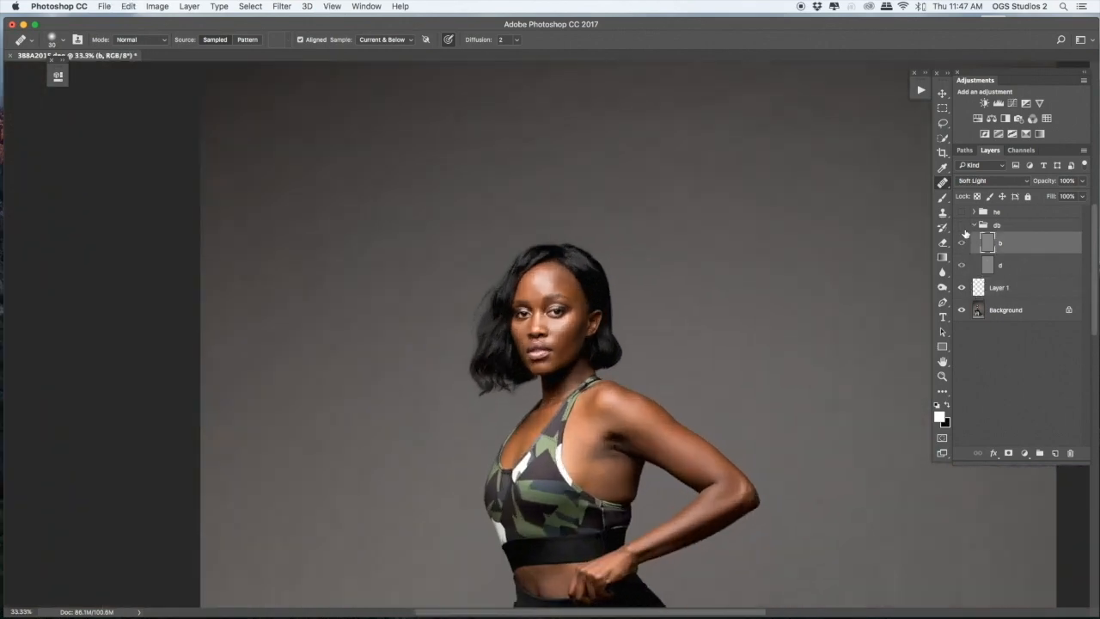
pyautogui.press('super+0')
pyautogui.click(982, 226)
pyautogui.click(974, 226)
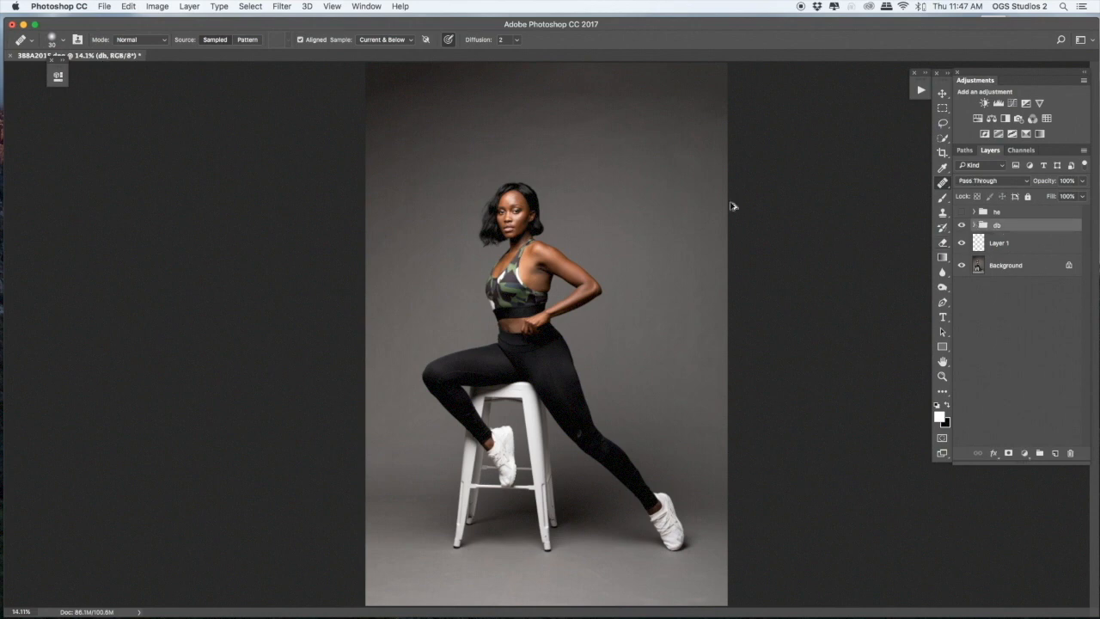
# Stamp the visible layers above the db group and run the action that builds group c with Detail and Color layers.
pyautogui.press('alt+shift+super+e')
pyautogui.click(919, 92)
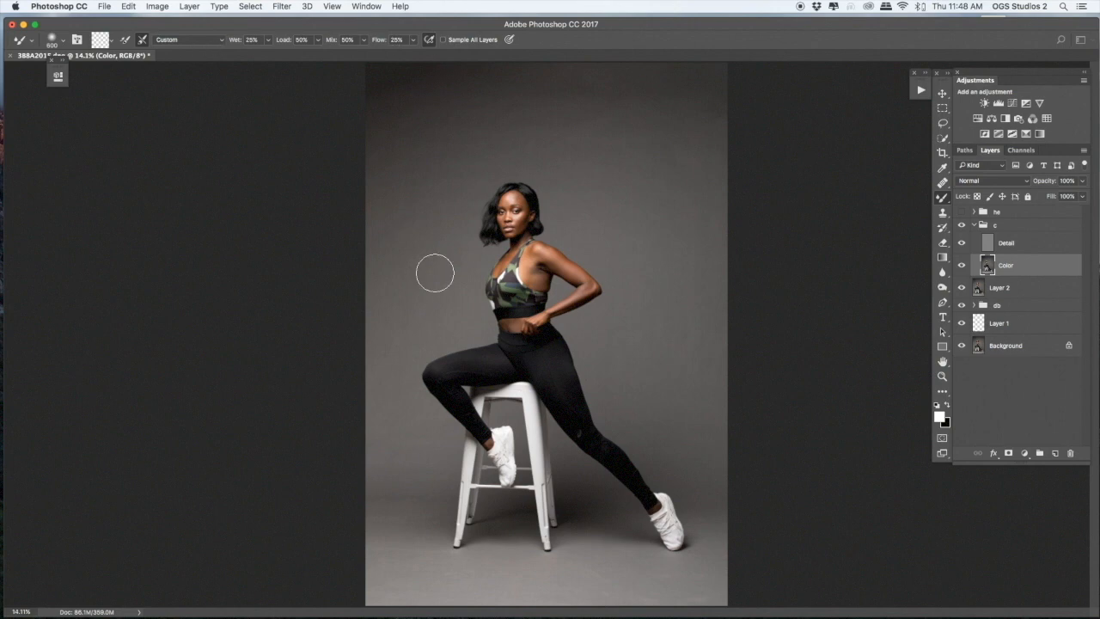
# Blend the forehead skin on the Color layer using the Mixer Brush at about 125 px.
pyautogui.press('super+equal')
pyautogui.press('super+equal')
pyautogui.press('super+equal')
pyautogui.press('super+equal')
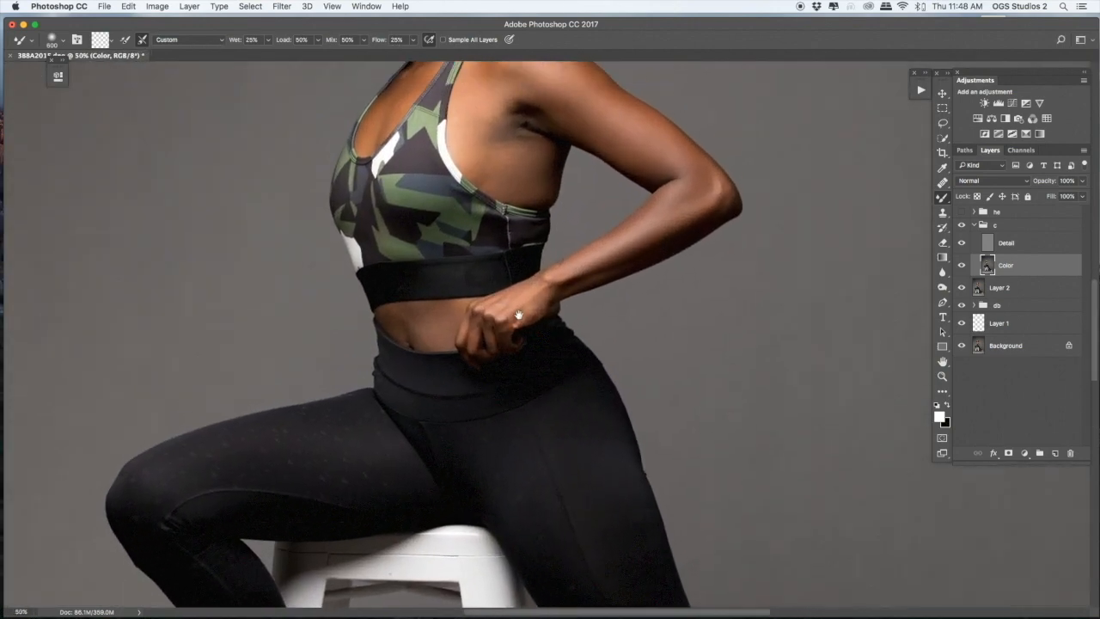
pyautogui.scroll(10, 481, 168)
pyautogui.press('[')
pyautogui.press('[')
pyautogui.press('[')
pyautogui.press('[')
pyautogui.press('[')
pyautogui.press('[')
pyautogui.press('[')
pyautogui.press('[')
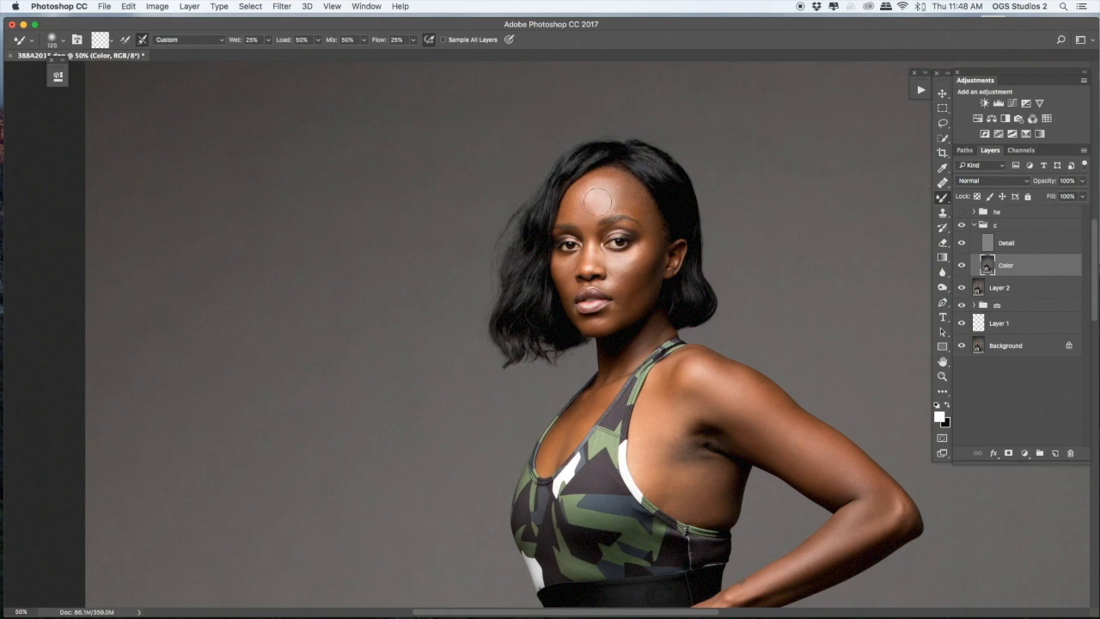
# Smooth the facial skin tones on the Color layer with smaller Mixer Brush sizes, from 70 px down to 40 px.
pyautogui.press('[')
pyautogui.press('[')
pyautogui.press('[')
pyautogui.press('super+equal')
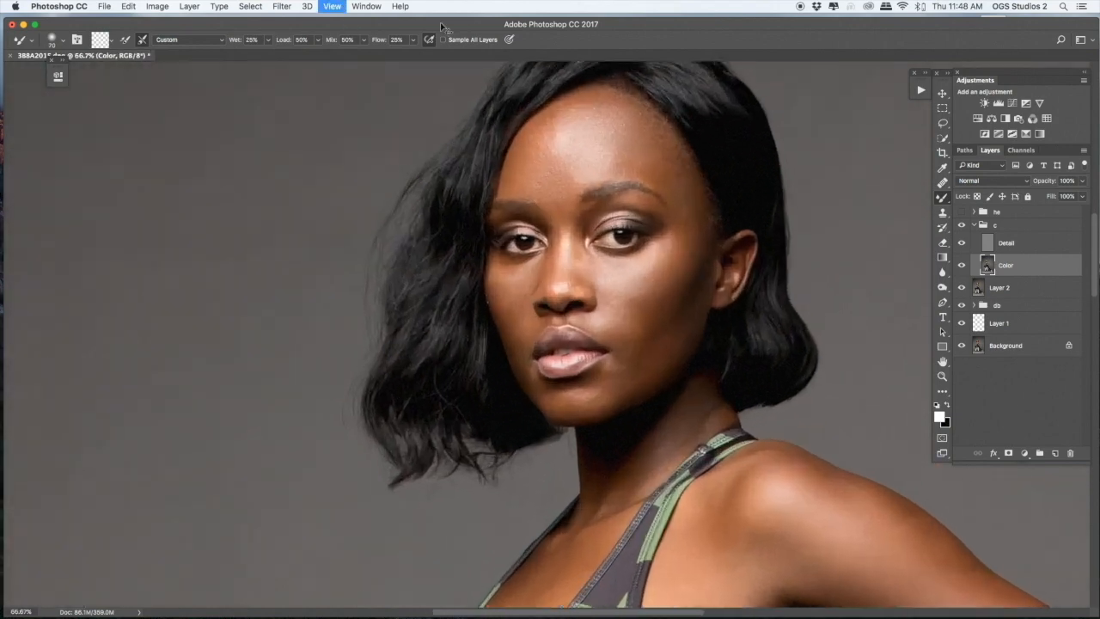
pyautogui.press('[')
pyautogui.press('[')
pyautogui.press('[')
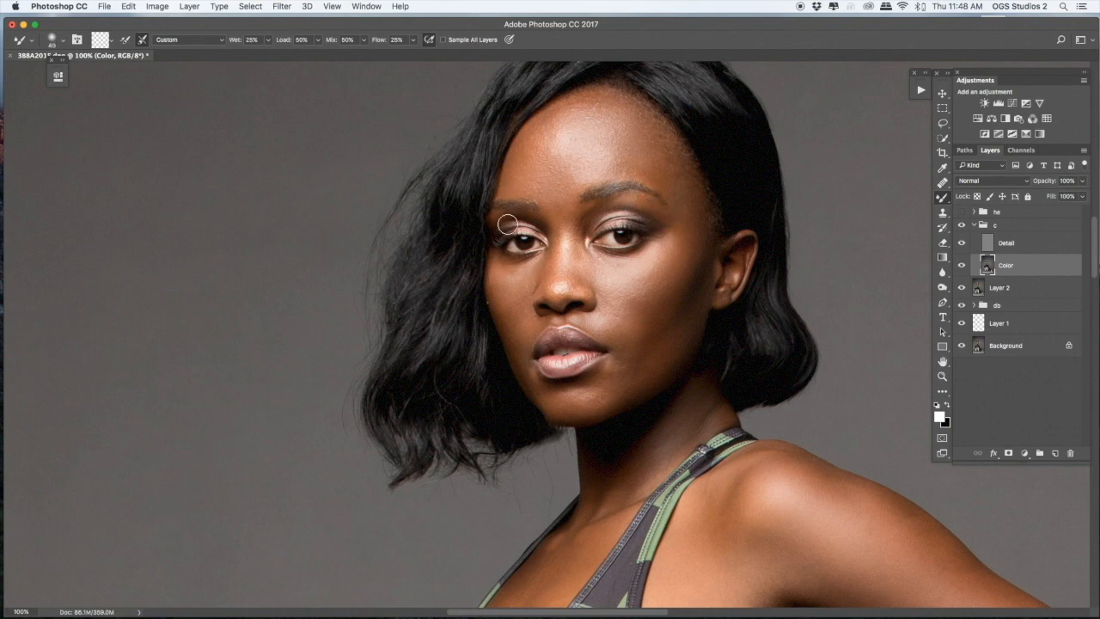
pyautogui.press('[')
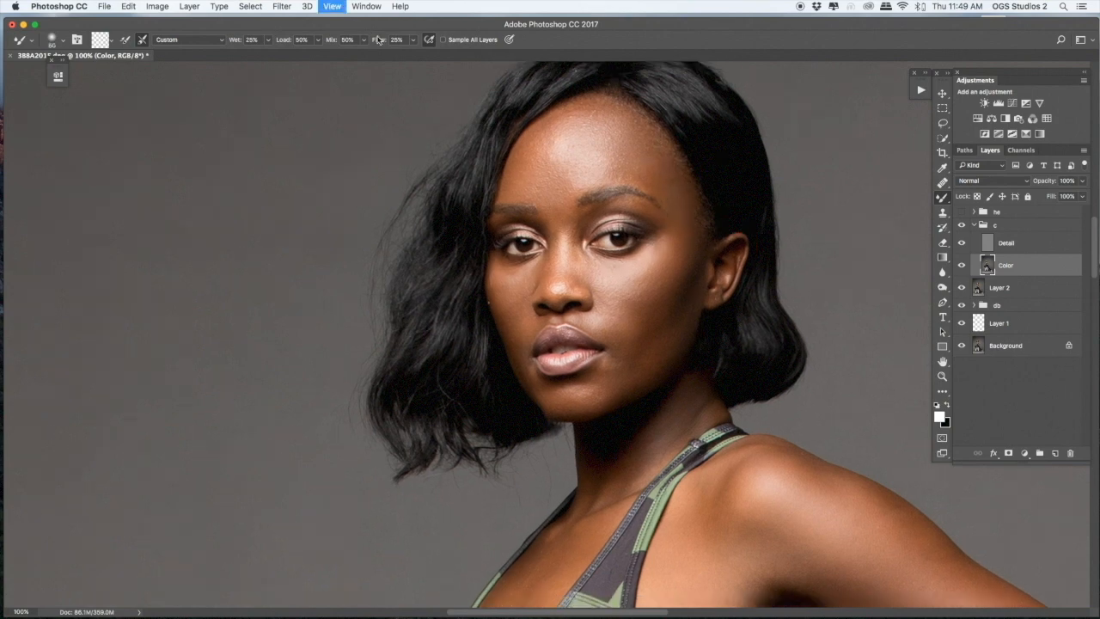
# Blend the facial skin tones on the Color layer with the Mixer Brush down to about 50 px, and toggle group c to compare.
pyautogui.press('super+minus')
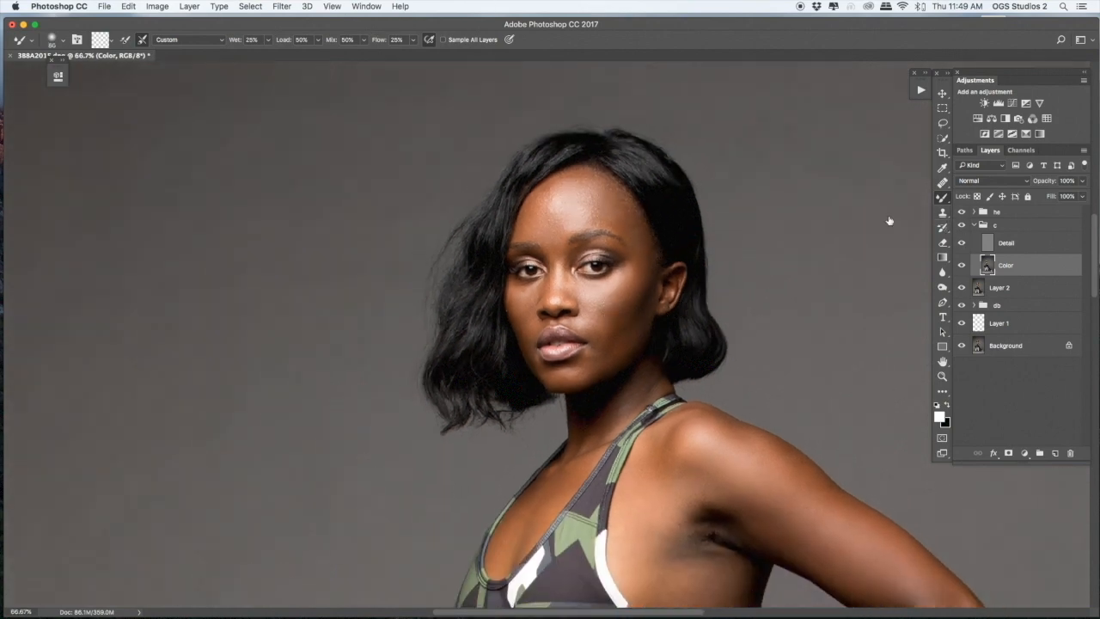
pyautogui.press(']')
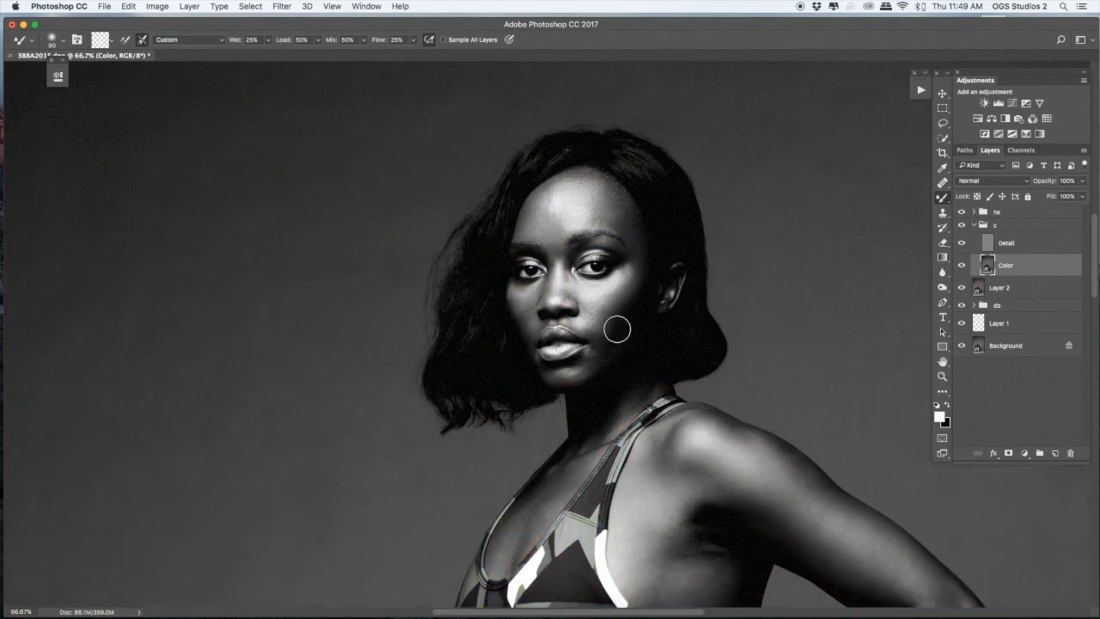
pyautogui.press('[')
pyautogui.press('[')
pyautogui.press(']')
pyautogui.press(']')
pyautogui.press(']')
pyautogui.press('super+plus')
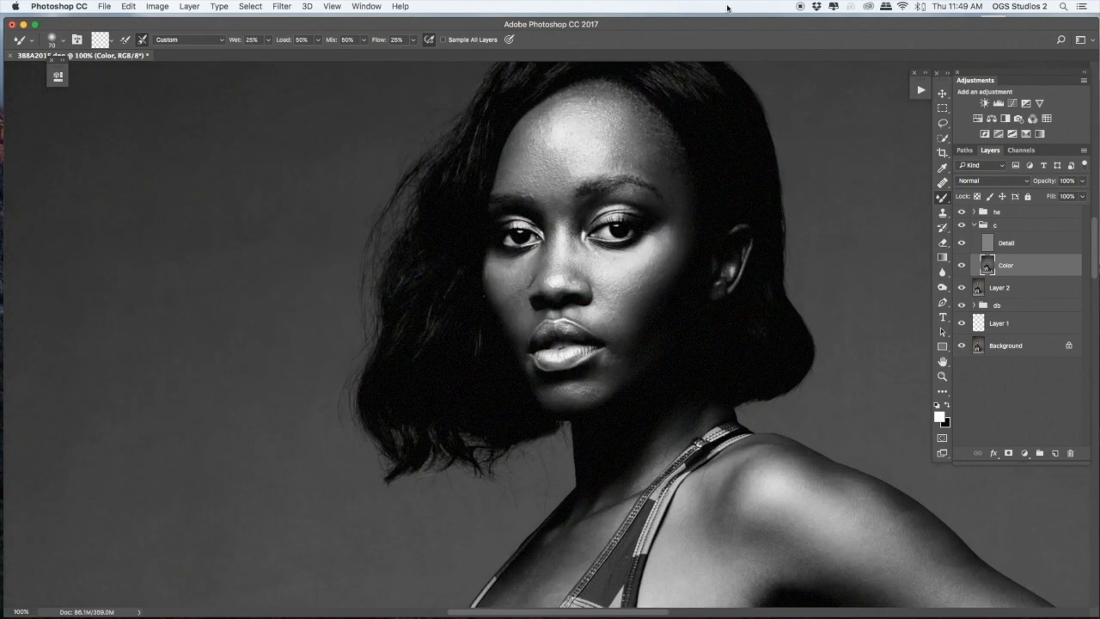
pyautogui.press('[')
pyautogui.press('[')
pyautogui.press('super+minus')
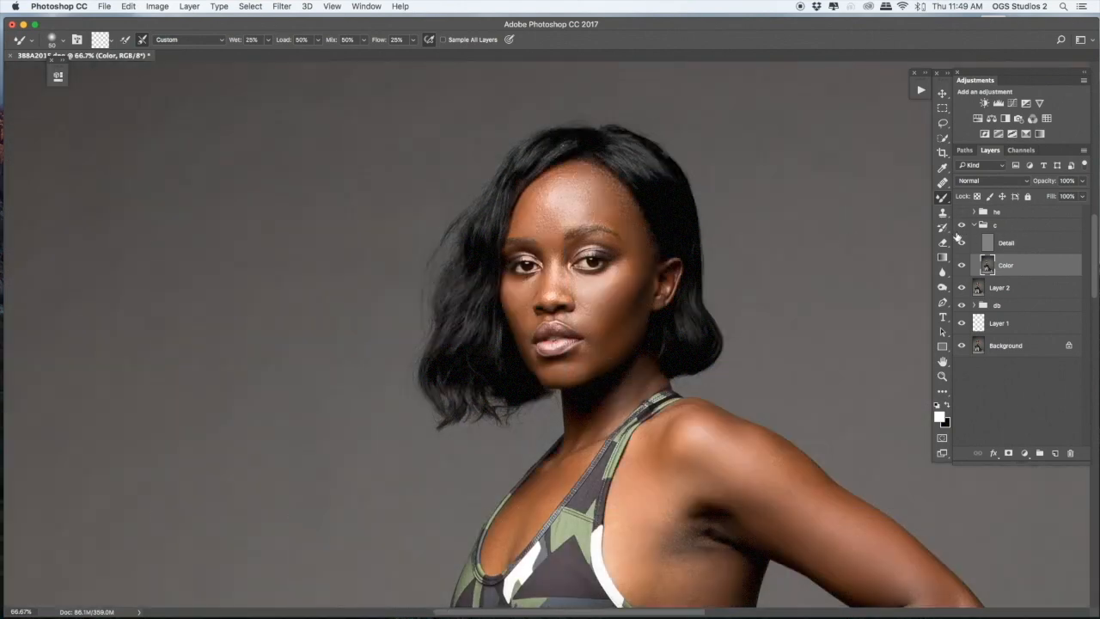
pyautogui.click(961, 226)
# Heal skin texture flaws on the face on the Detail layer using the Healing Brush at 25 px, sampling the Current Layer.
pyautogui.press('super+plus')
pyautogui.click(1005, 243)
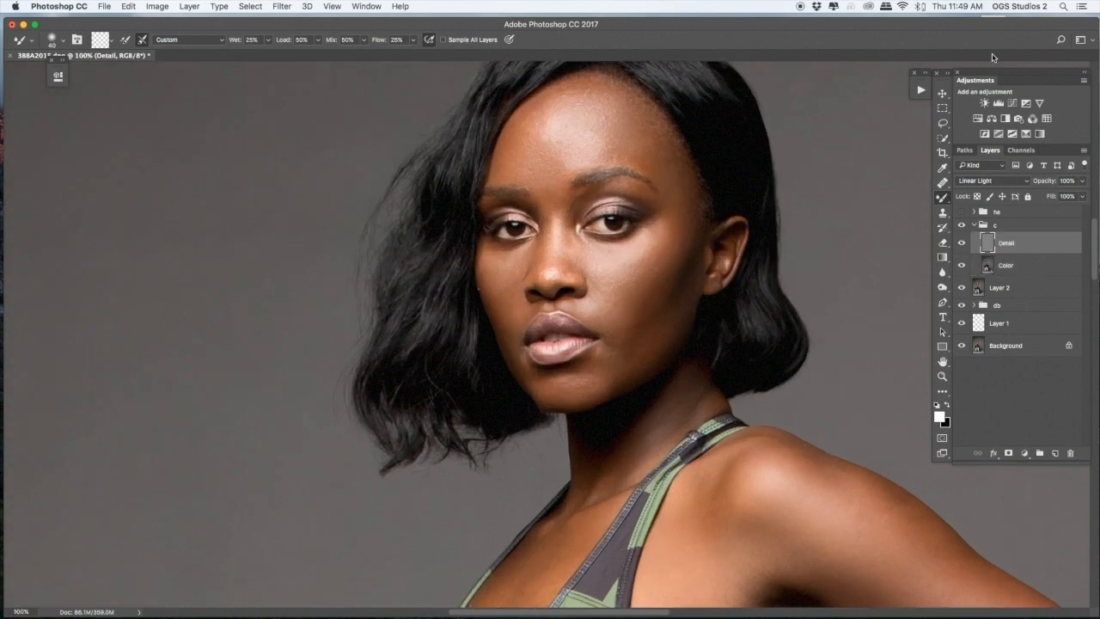
pyautogui.press('j')
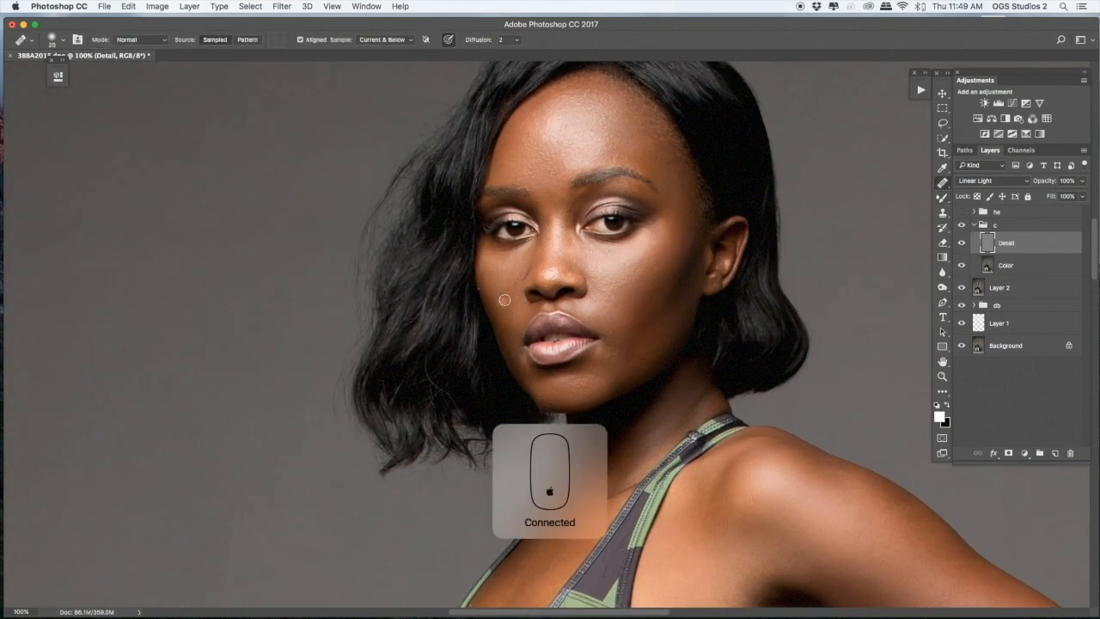
pyautogui.press('super+z')
pyautogui.click(384, 41)
pyautogui.click(381, 30)
pyautogui.press(']')
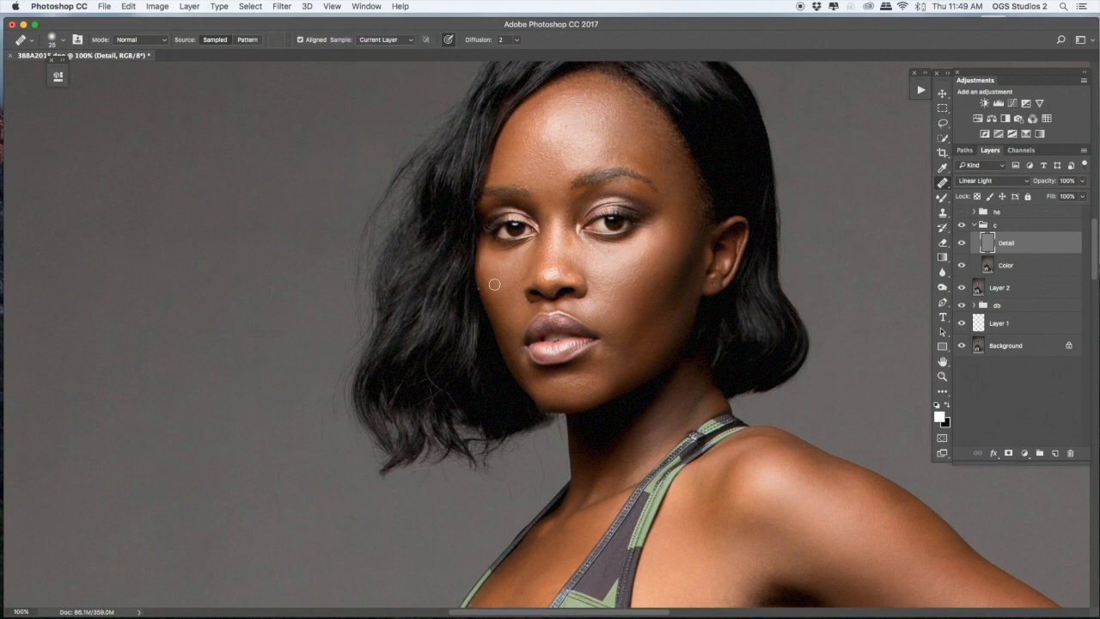
# Blend the skin beside the armpit on the Color layer using the Mixer Brush at about 125 px.
pyautogui.press('super+minus')
pyautogui.press('b')
pyautogui.hotkey('alt', '[')
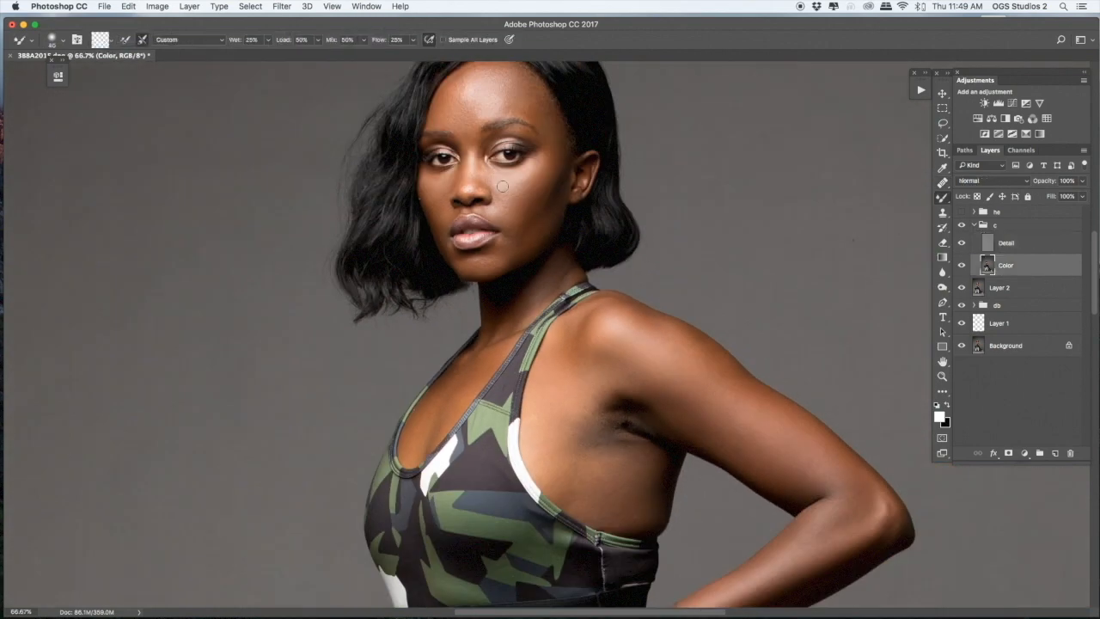
pyautogui.moveTo(583, 464)
pyautogui.mouseDown()
pyautogui.moveTo(597, 420)
pyautogui.moveTo(643, 428)
pyautogui.moveTo(611, 479)
pyautogui.moveTo(593, 477)
pyautogui.moveTo(584, 422)
pyautogui.mouseUp()
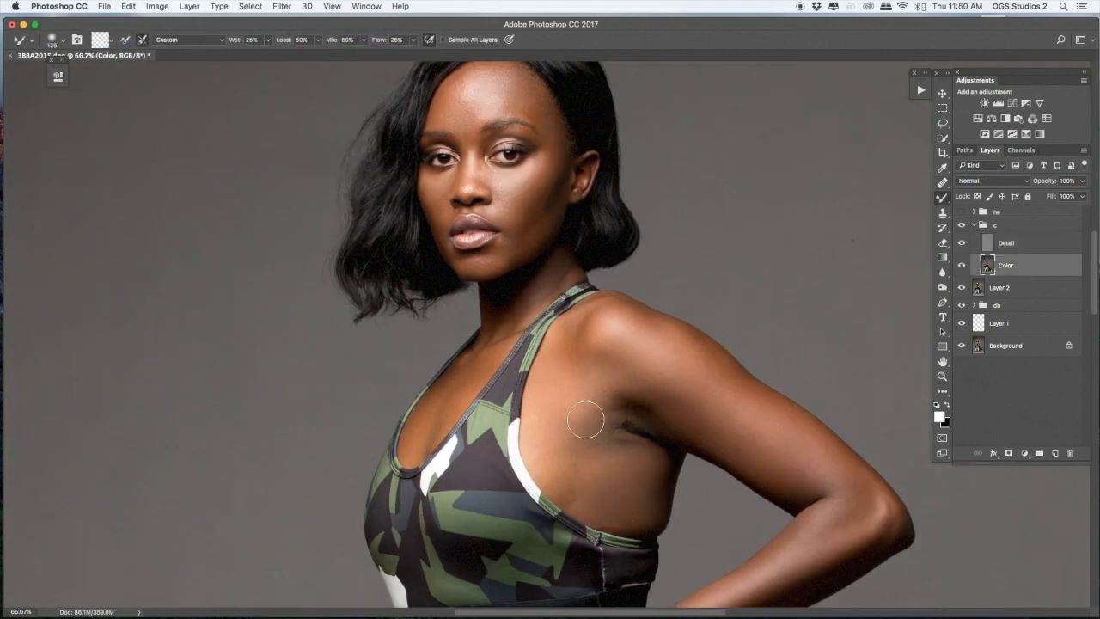
pyautogui.press(']')
pyautogui.press(']')
# Smooth the skin tones of the torso and arm on the Color layer with the Mixer Brush enlarged to about 200 px.
pyautogui.press('super+minus')
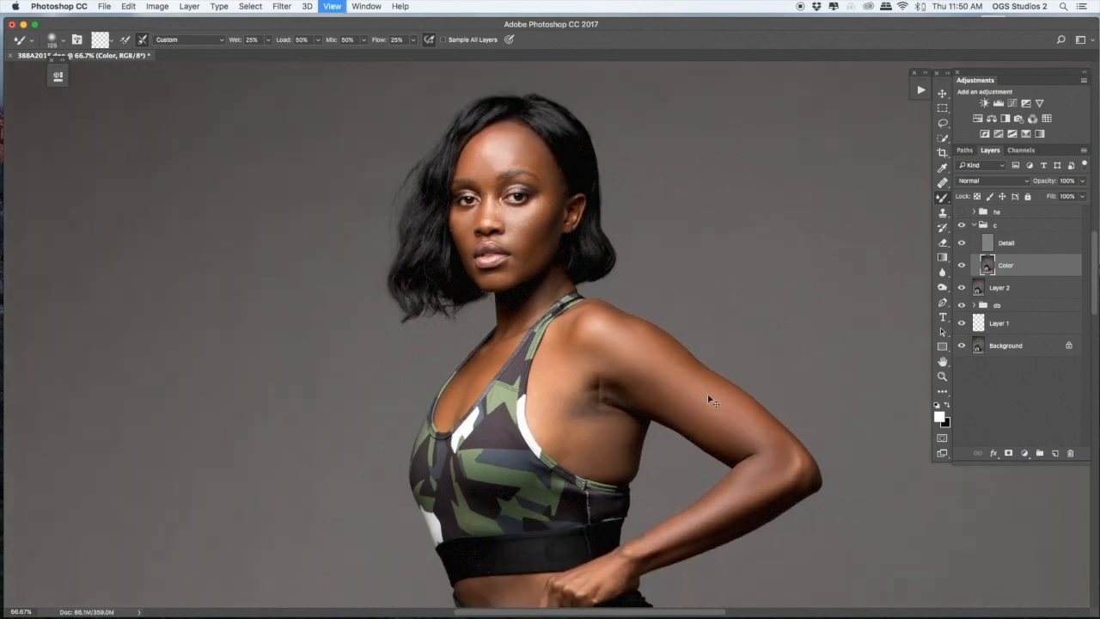
pyautogui.press('super+minus')
pyautogui.press('super+minus')
pyautogui.press(']')
pyautogui.press('super+plus')
pyautogui.press('super+plus')
pyautogui.press('super+plus')
pyautogui.press('super+plus')
pyautogui.press(']')
pyautogui.press(']')
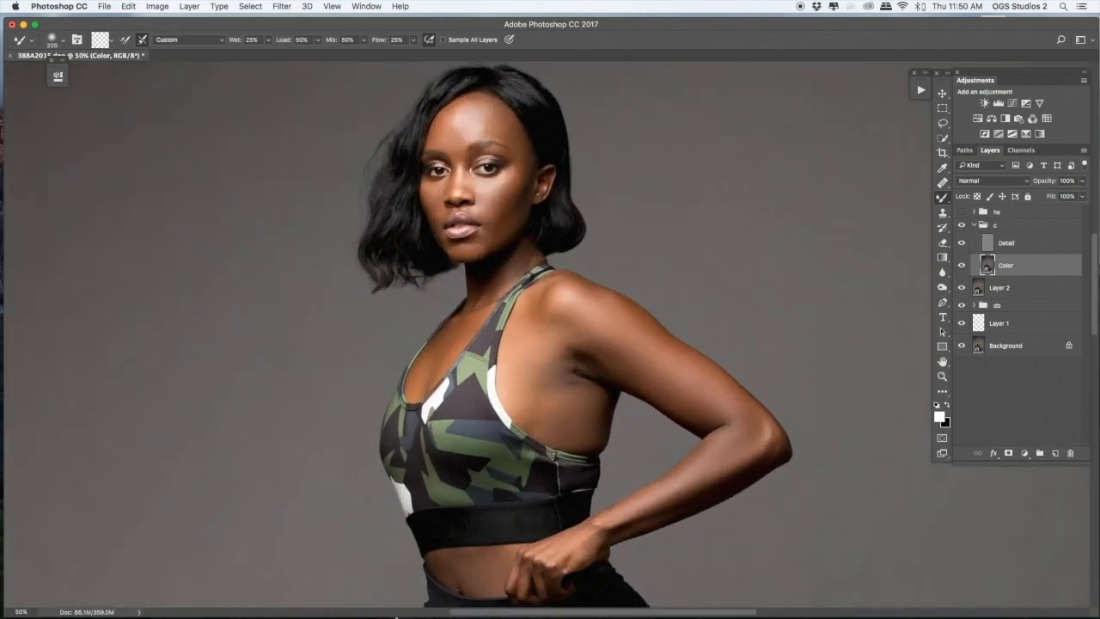
pyautogui.moveTo(626, 495); pyautogui.dragTo(597, 465)
# Touch up small areas of the figure on the Color layer with the Mixer Brush at about 40 to 60 px.
pyautogui.press('super+minus')
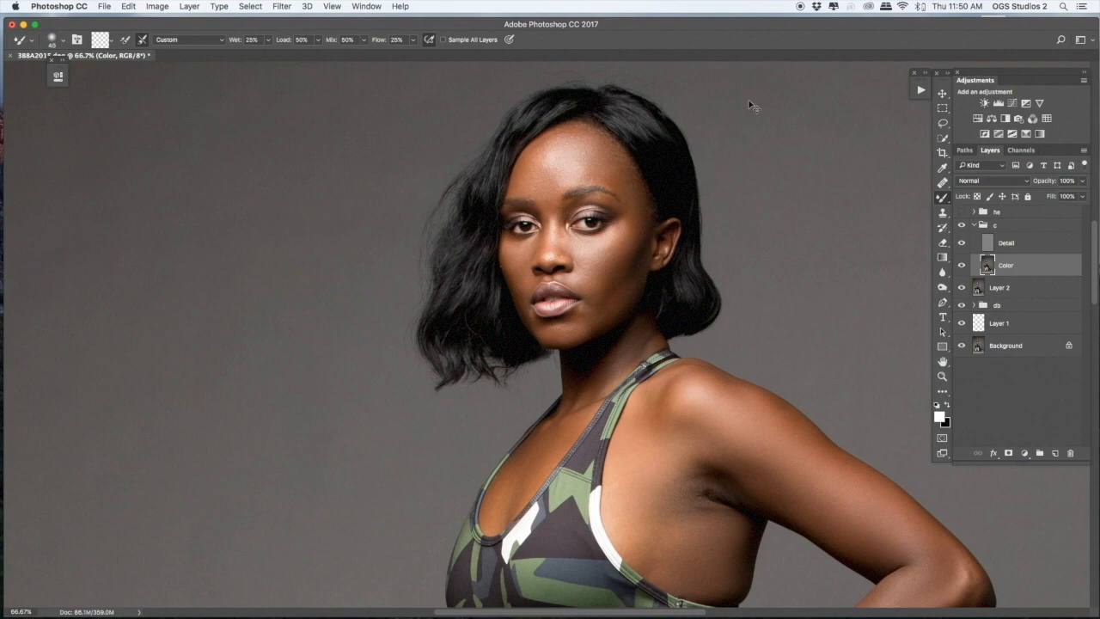
pyautogui.press('super+minus')
pyautogui.press('super+minus')
pyautogui.press('super+minus')
pyautogui.press('super+plus')
pyautogui.press('super+plus')
pyautogui.moveTo(615, 572)
pyautogui.mouseDown()
pyautogui.moveTo(579, 452)
pyautogui.moveTo(533, 381)
pyautogui.mouseUp()
pyautogui.press('super+plus')
pyautogui.press(']')
pyautogui.press(']')
pyautogui.press(']')
pyautogui.press(']')
pyautogui.press(']')
pyautogui.press(']')
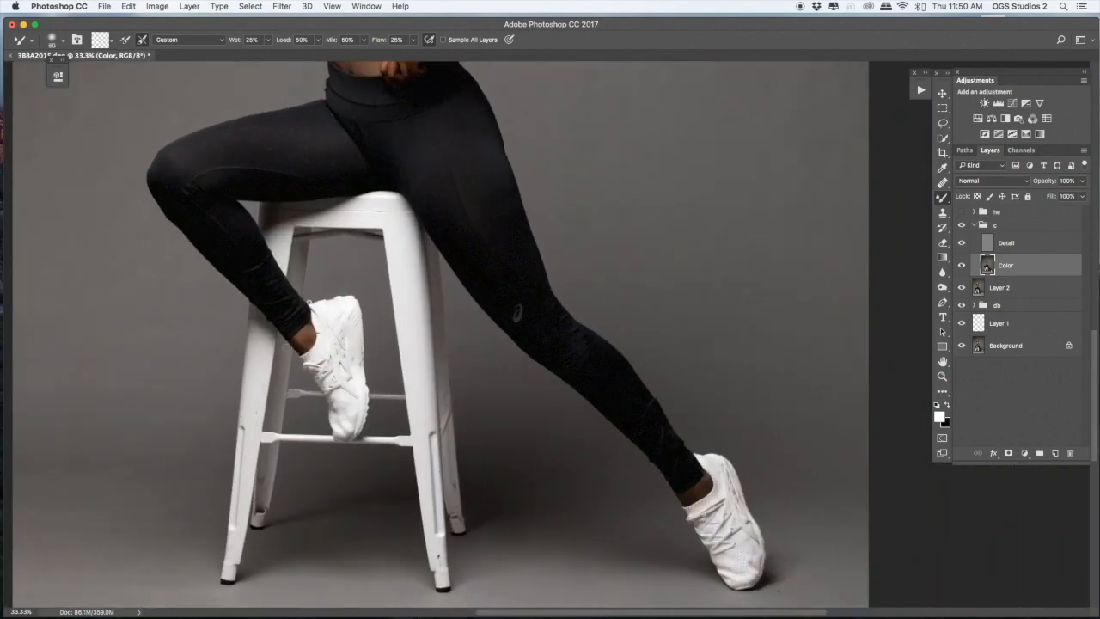
# Blend the larger tonal areas around the full figure on the Color layer with the Mixer Brush at about 200 px or more.
pyautogui.press('super+minus')
pyautogui.press('super+minus')
pyautogui.press(']')
pyautogui.press(']')
pyautogui.press(']')
pyautogui.press(']')
pyautogui.press(']')
pyautogui.press(']')
pyautogui.press('super+minus')
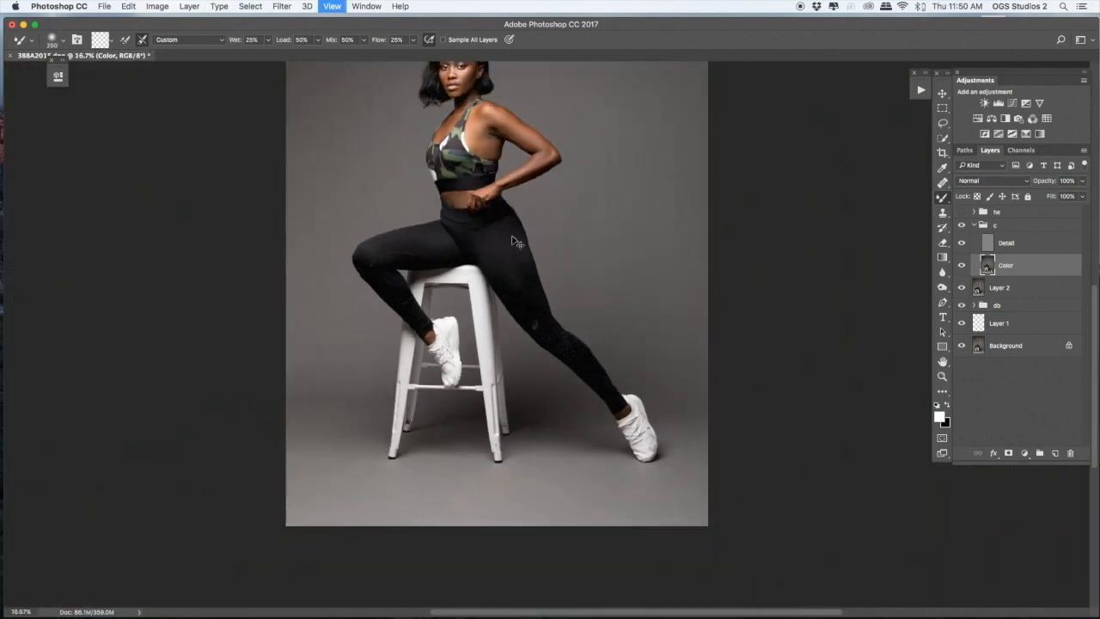
# Duplicate the Detail layer and lower the copy's opacity to 13%.
pyautogui.press('super+plus')
pyautogui.click(1010, 243)
pyautogui.press('super+j')
pyautogui.click(1082, 181)
pyautogui.moveTo(1082, 198); pyautogui.dragTo(1037, 197)
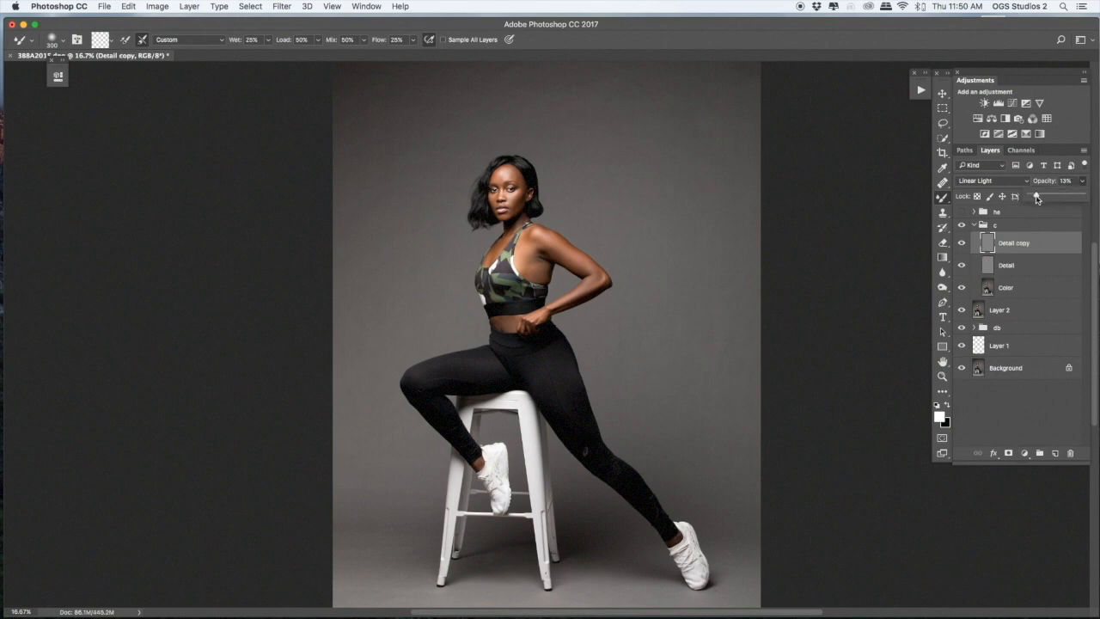
# Flatten the image into a single Background layer, discarding the hidden layers.
pyautogui.rightClick(1017, 242)
pyautogui.click(897, 476)
pyautogui.click(636, 215)
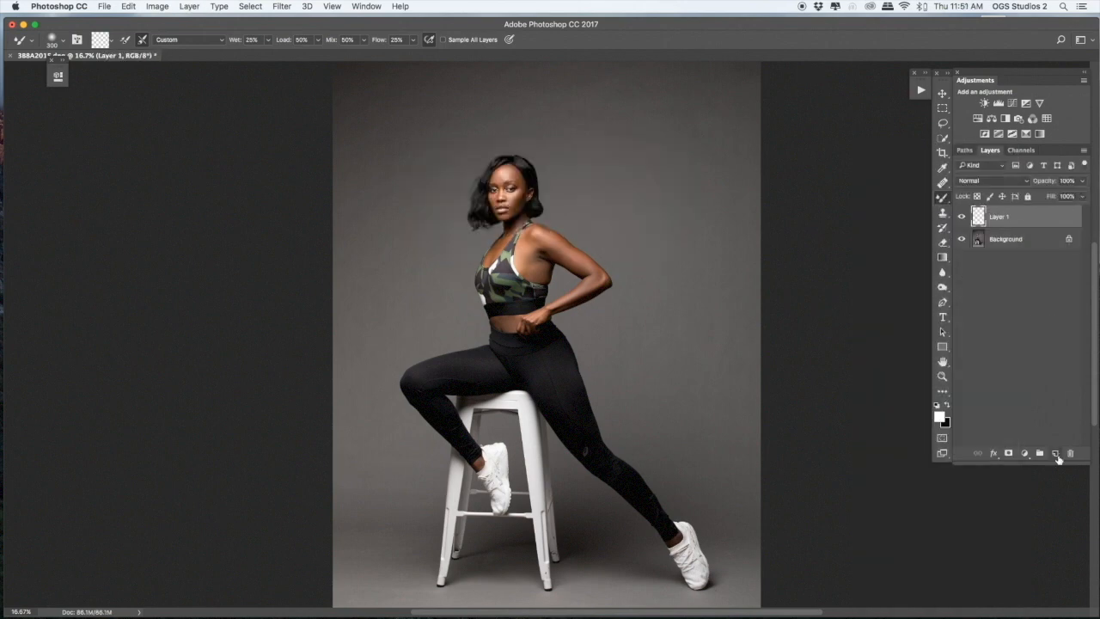
# Run the JK - Silky skin local dodge and burn action on the flattened image.
pyautogui.click(920, 89)
pyautogui.scroll(-5, 905, 108)
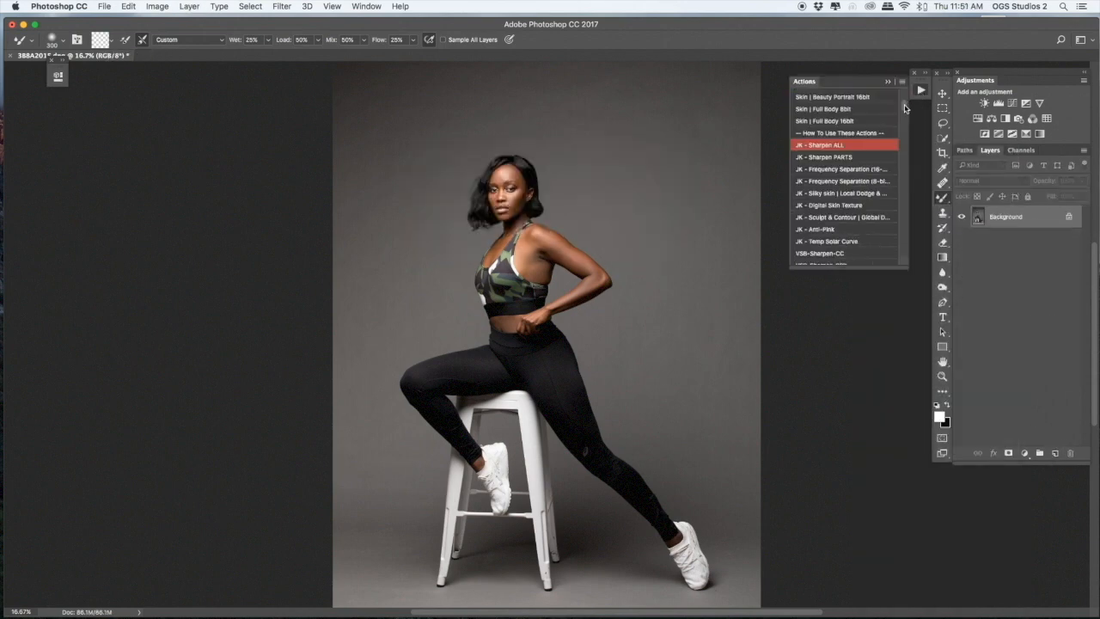
pyautogui.click(833, 194)
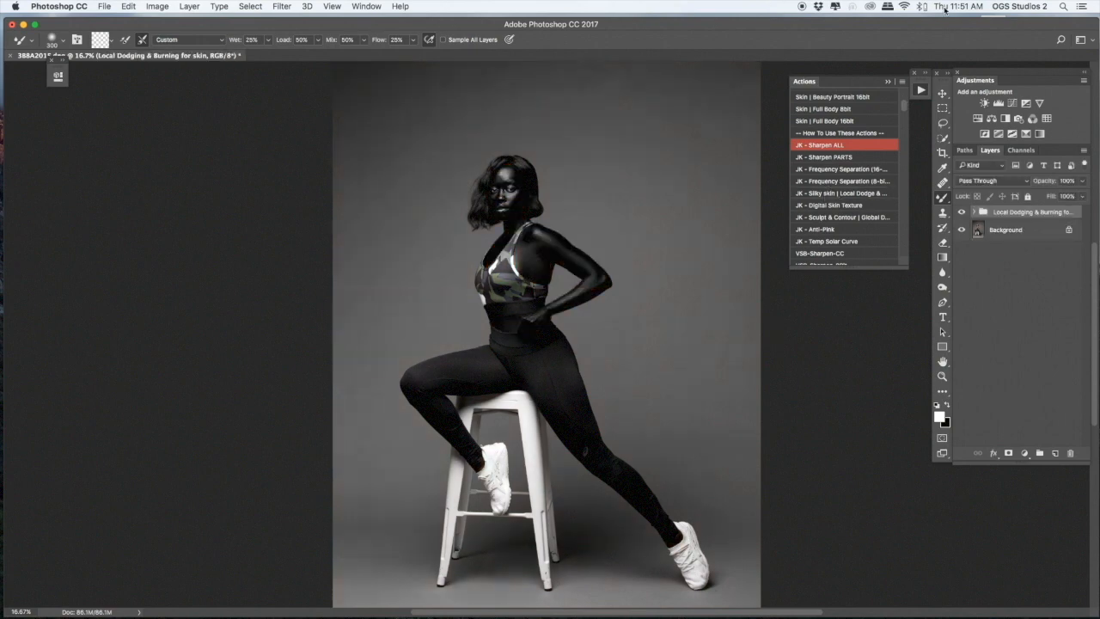
pyautogui.click(917, 92)
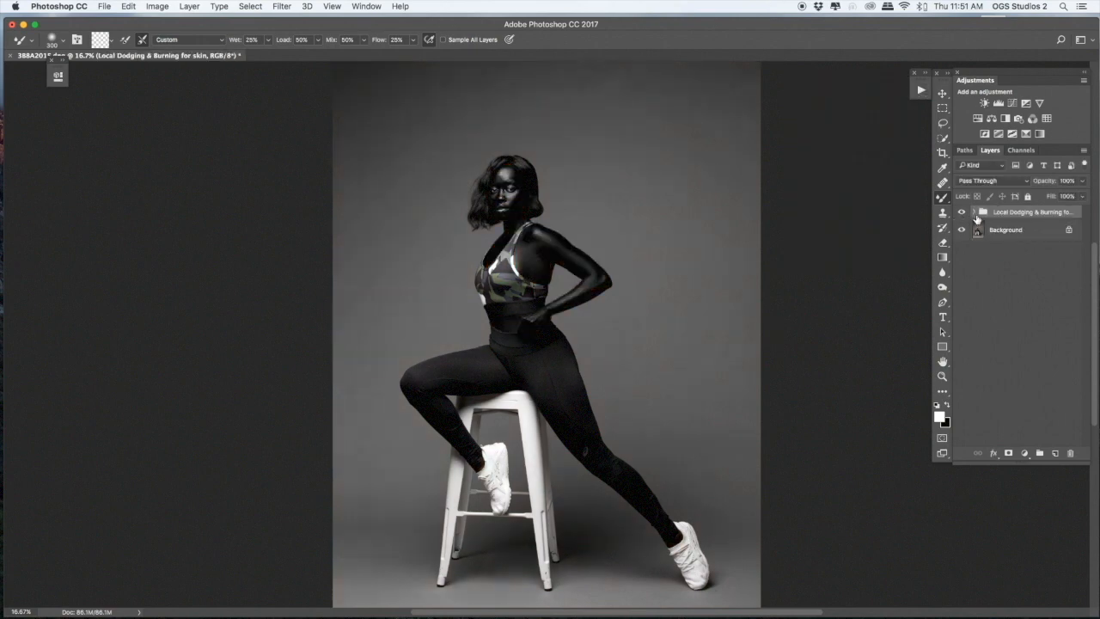
# Expand the Local Dodging & Burning group, select the Brighten mask, and set the Brush tool to 7% opacity and 100% flow.
pyautogui.click(973, 212)
pyautogui.click(990, 230)
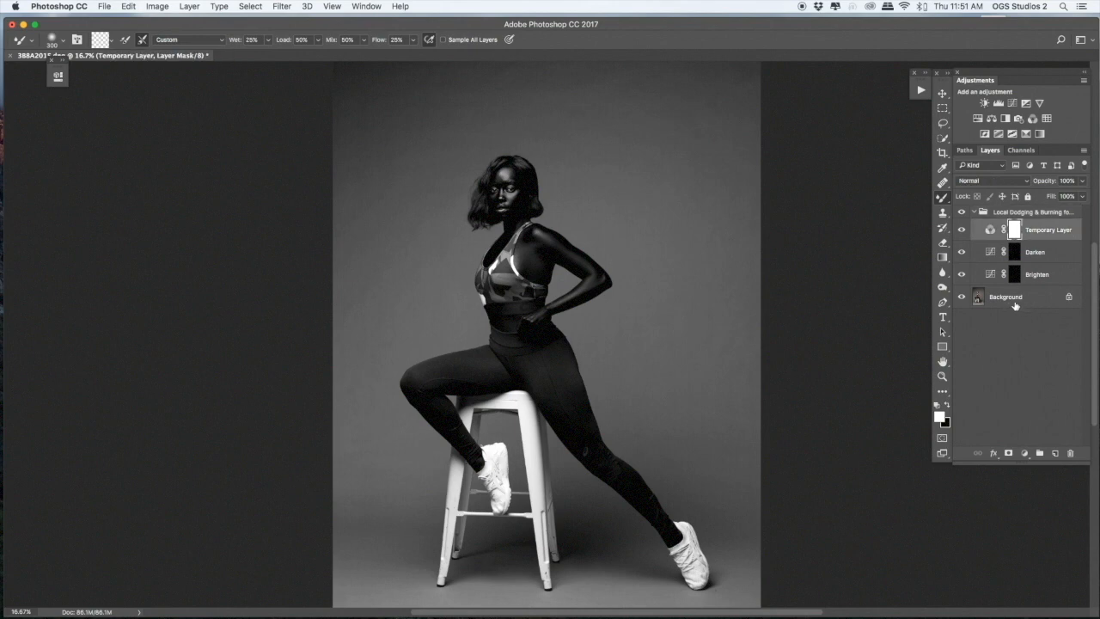
pyautogui.click(1017, 276)
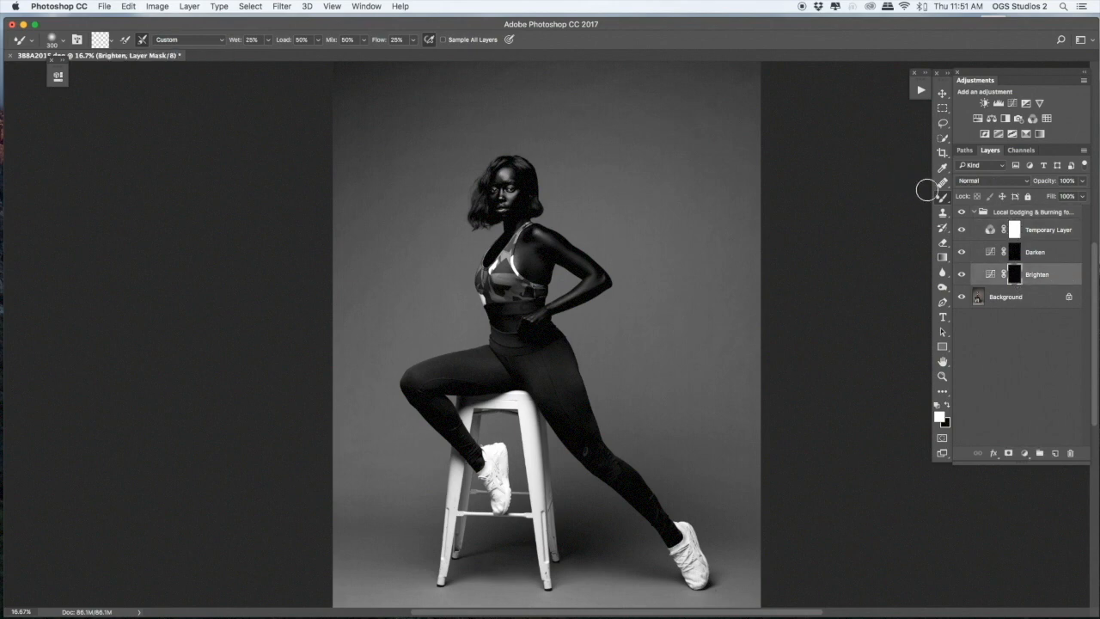
pyautogui.rightClick(942, 197)
pyautogui.click(972, 197)
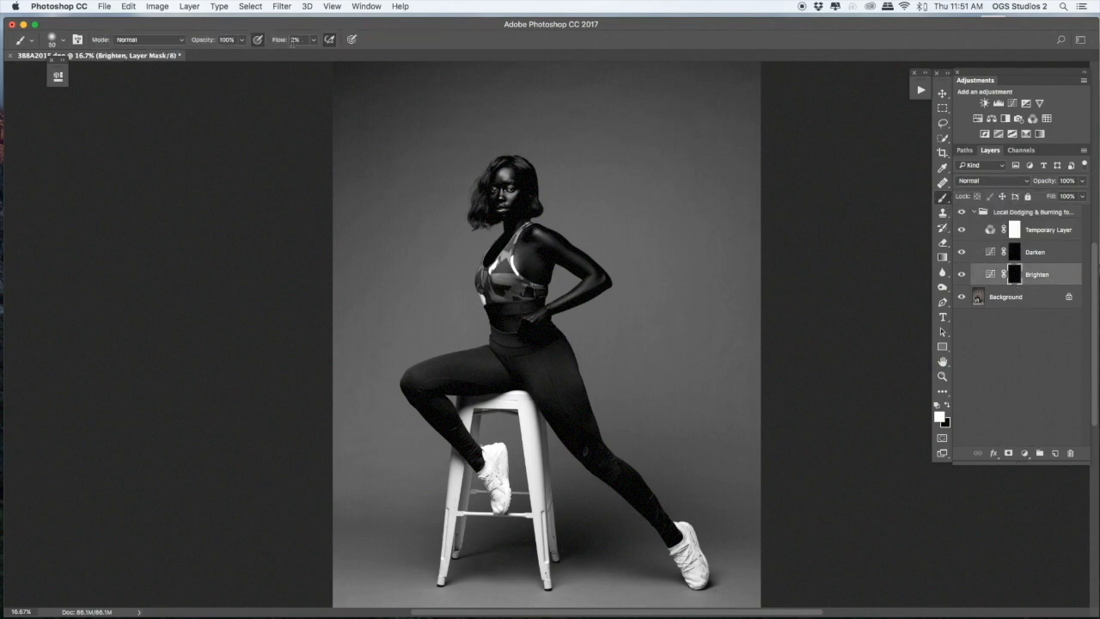
pyautogui.write('1')
pyautogui.write('7')
# Hide the Temporary Layer and brighten the shoulder on the Brighten mask with a white brush resized to about 150 px.
pyautogui.click(963, 230)
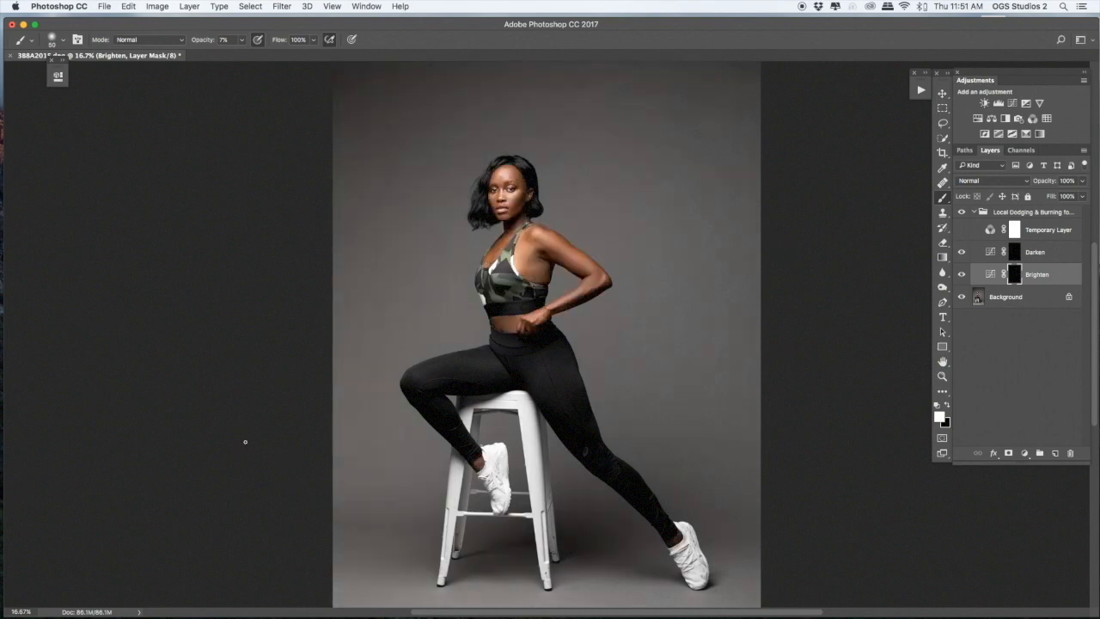
pyautogui.press(']')
pyautogui.press(']')
pyautogui.press(']')
pyautogui.press(']')
pyautogui.press(']')
pyautogui.press('[')
pyautogui.moveTo(542, 243)
pyautogui.mouseDown()
pyautogui.moveTo(586, 274)
pyautogui.moveTo(557, 242)
pyautogui.mouseUp()
pyautogui.press('[')
pyautogui.press('[')
pyautogui.press('[')
pyautogui.press(']')
pyautogui.press('super+equal')
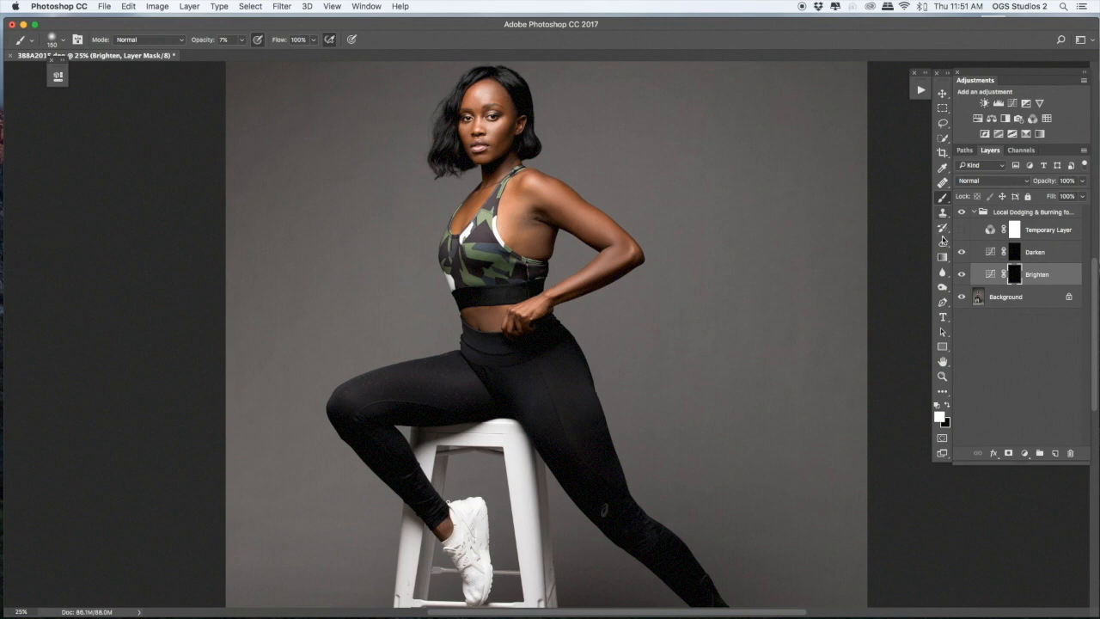
# Show the Temporary Layer, brighten the shoulder and arm highlights with a brush of about 125 px, and hide it again.
pyautogui.click(961, 229)
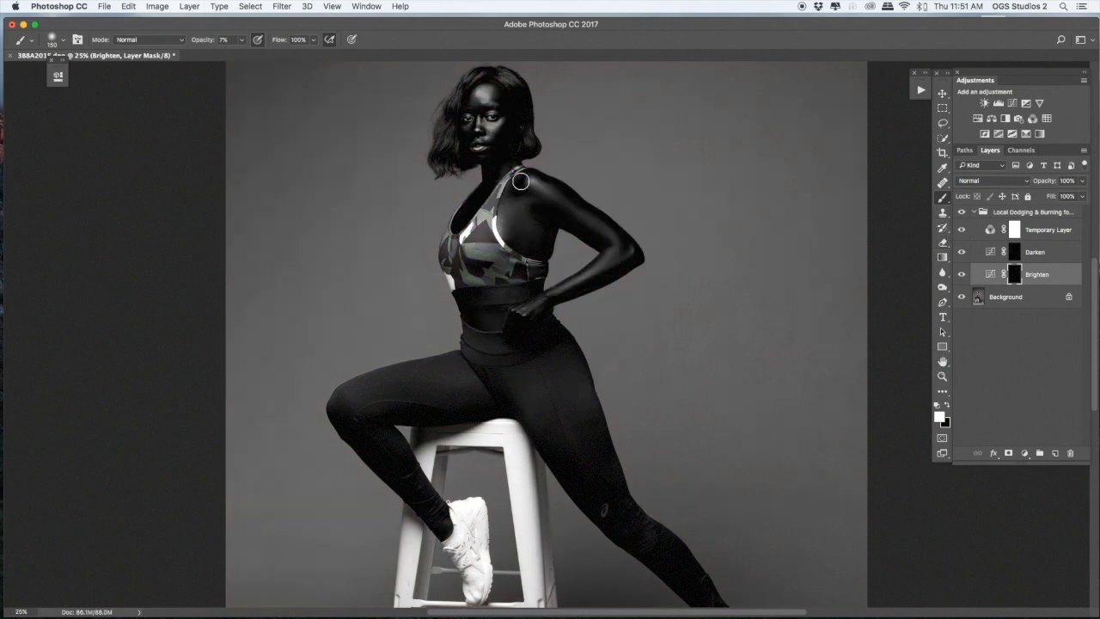
pyautogui.press('[')
pyautogui.press('[')
pyautogui.press('[')
pyautogui.click(961, 230)
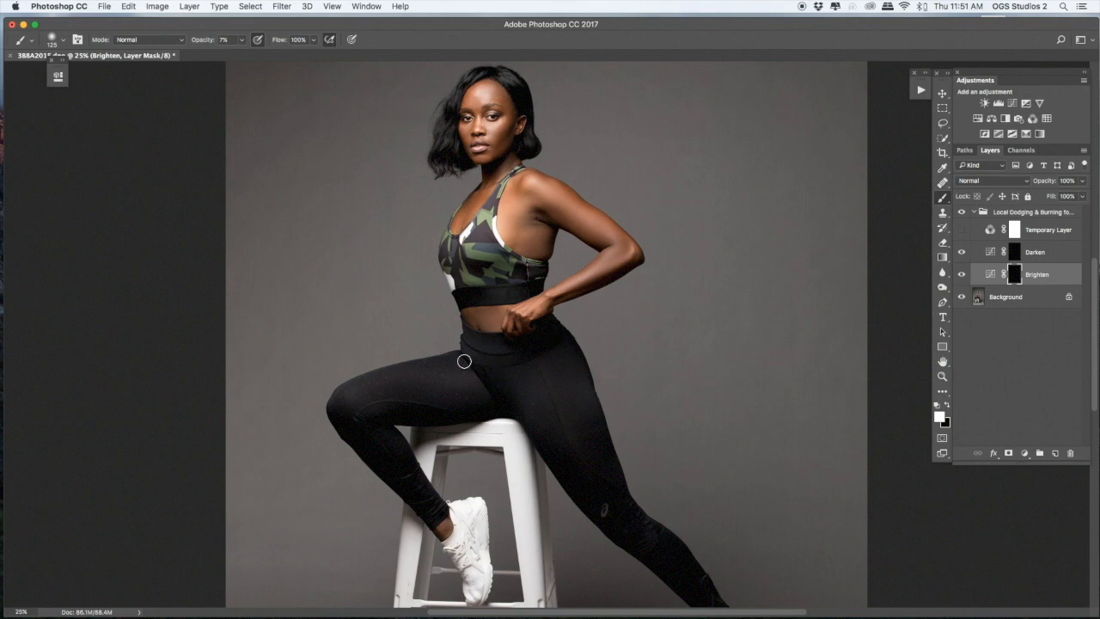
# Brighten the highlights on the hand and midriff on the Brighten mask with a brush of about 70 px.
pyautogui.scroll(-2, 481, 361)
pyautogui.press('super+plus')
pyautogui.press('super+plus')
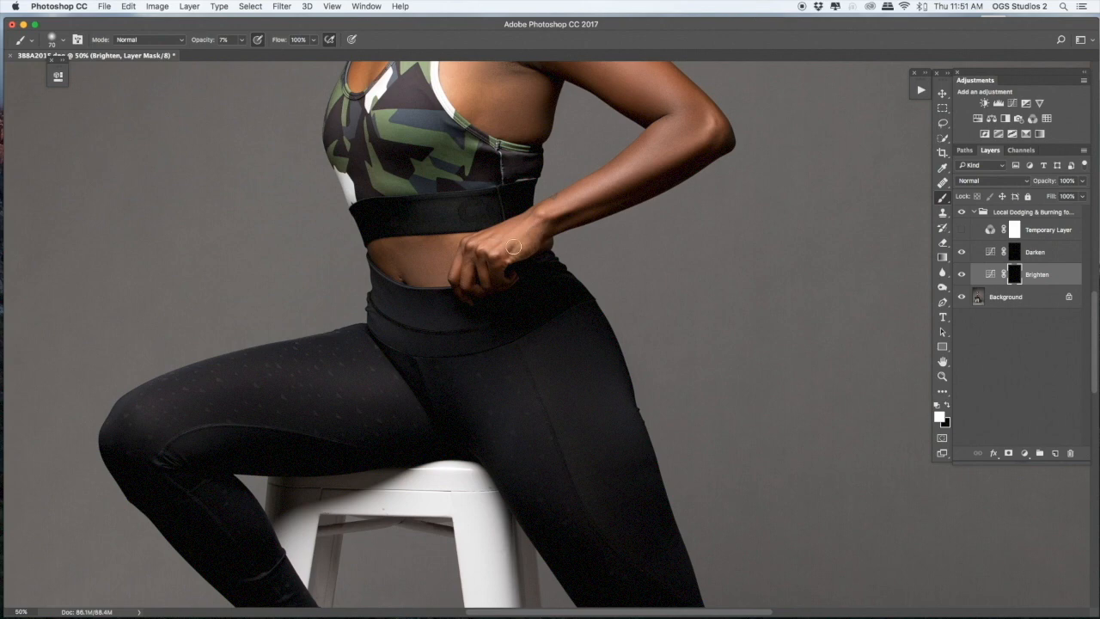
pyautogui.scroll(8, 485, 284)
pyautogui.scroll(2, 513, 346)
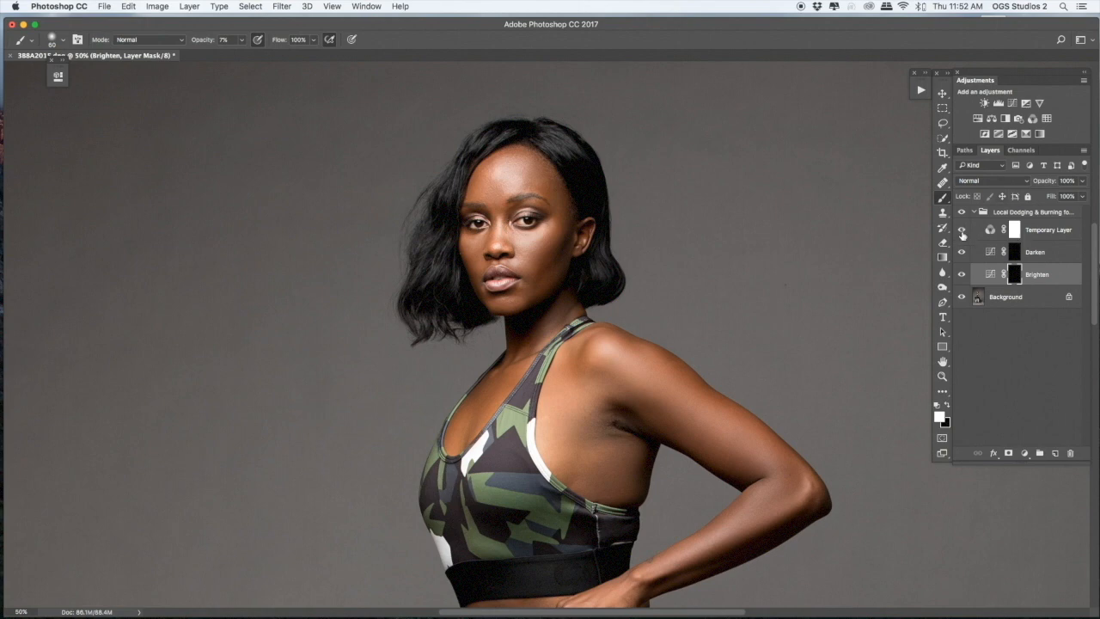
# Brighten the forehead and facial highlights on the Brighten mask with the Temporary Layer shown, starting at about 80 px, and hide it again.
pyautogui.click(961, 230)
pyautogui.press(']')
pyautogui.press(']')
pyautogui.press(']')
pyautogui.press(']')
pyautogui.press(']')
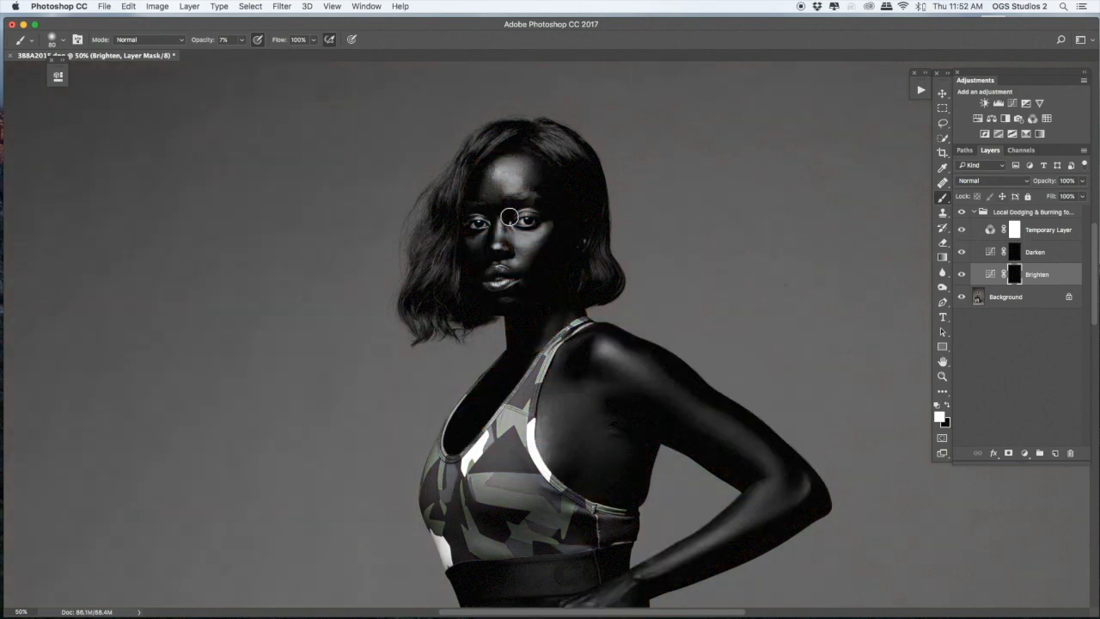
pyautogui.moveTo(502, 182)
pyautogui.mouseDown()
pyautogui.moveTo(493, 192)
pyautogui.moveTo(525, 162)
pyautogui.moveTo(514, 174)
pyautogui.moveTo(550, 191)
pyautogui.mouseUp()
pyautogui.press('[')
pyautogui.press('[')
pyautogui.press('[')
pyautogui.click(961, 230)
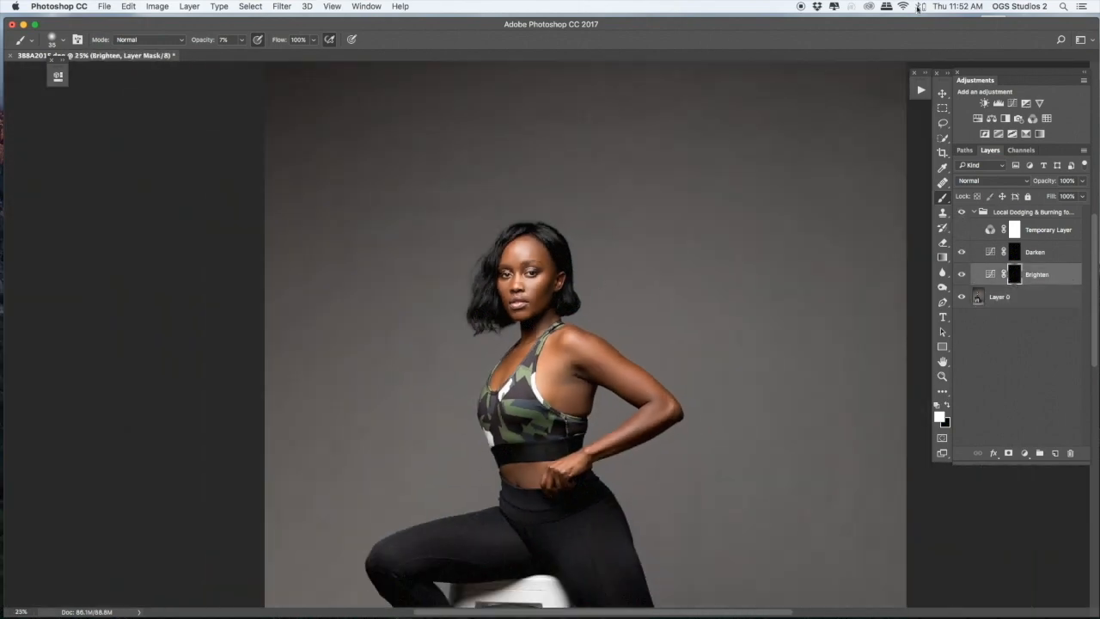
# Toggle the Temporary Layer to check the contrast, and continue brightening the face and upper body on the Brighten mask at about 125 to 70 px.
pyautogui.click(962, 230)
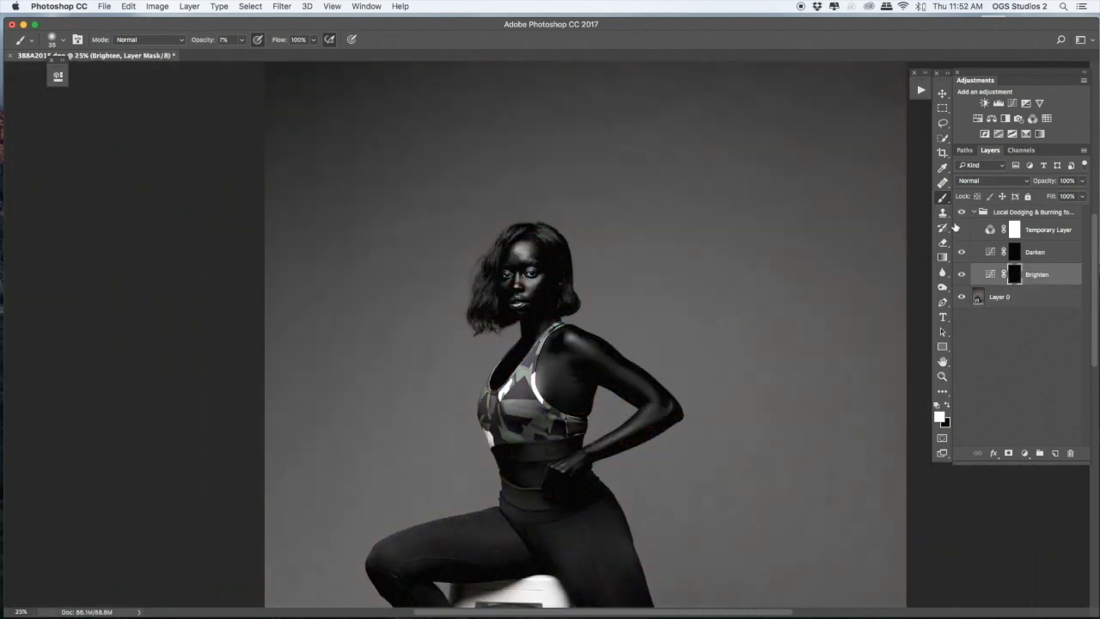
pyautogui.click(962, 229)
pyautogui.press('super+plus')
pyautogui.press(']')
pyautogui.press(']')
pyautogui.press(']')
pyautogui.press(']')
pyautogui.press(']')
pyautogui.press(']')
pyautogui.press(']')
pyautogui.press(']')
pyautogui.press(']')
pyautogui.press(']')
pyautogui.press(']')
pyautogui.press(']')
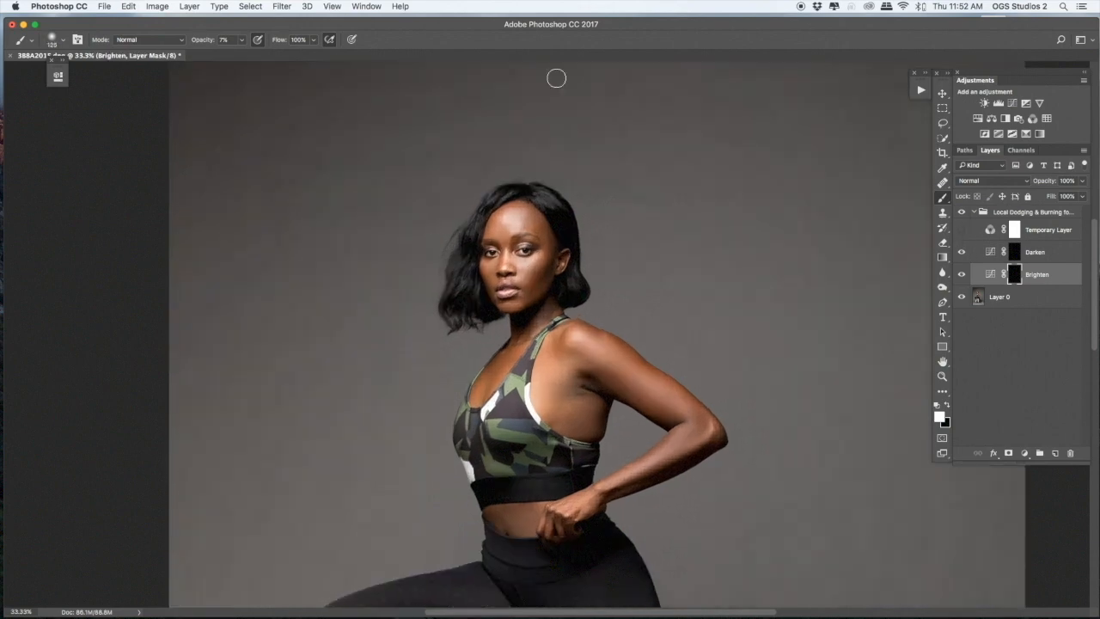
pyautogui.press('[')
pyautogui.press('[')
pyautogui.press('[')
pyautogui.press('[')
pyautogui.press('[')
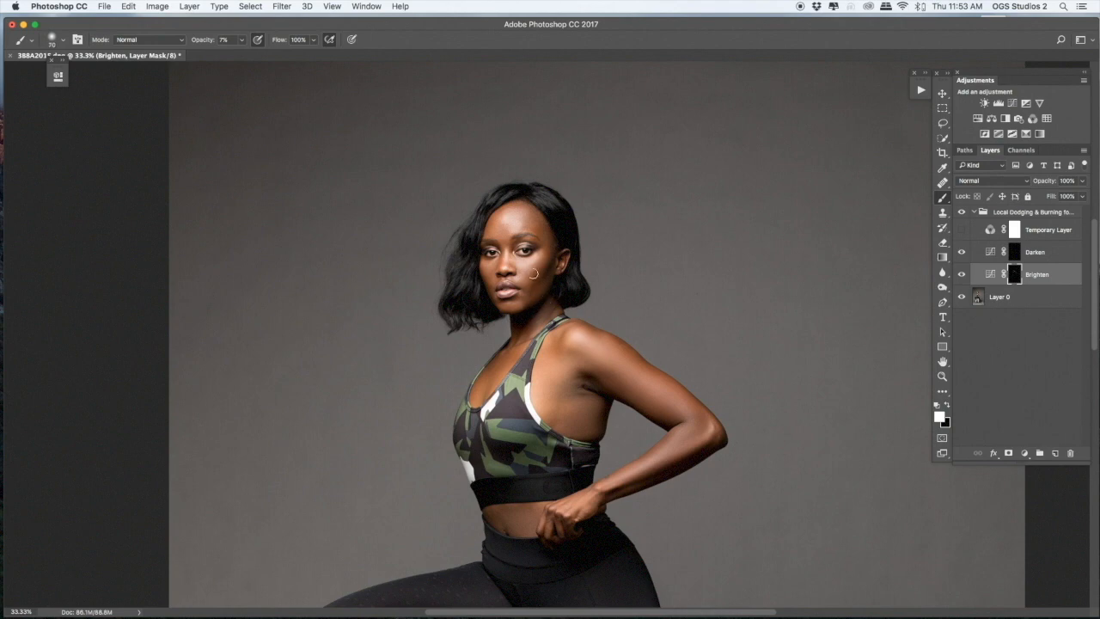
pyautogui.press('[')
# Show the Temporary Layer, darken the side of the torso on the Darken mask with a brush of about 150 px, and hide it again.
pyautogui.click(1014, 252)
pyautogui.press('super+minus')
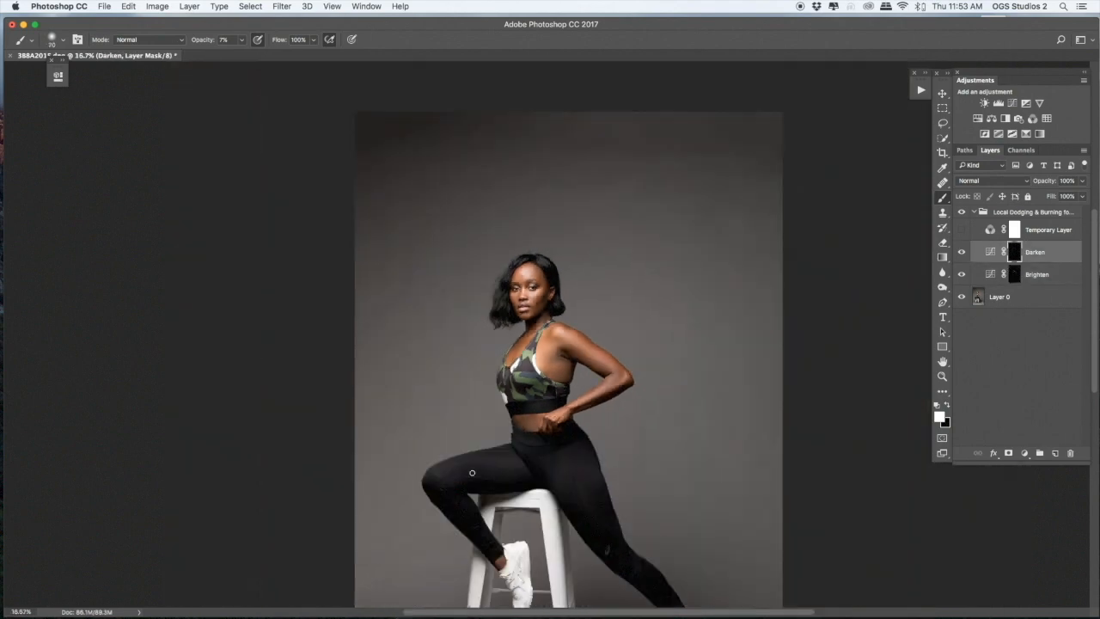
pyautogui.press(']')
pyautogui.press(']')
pyautogui.click(961, 230)
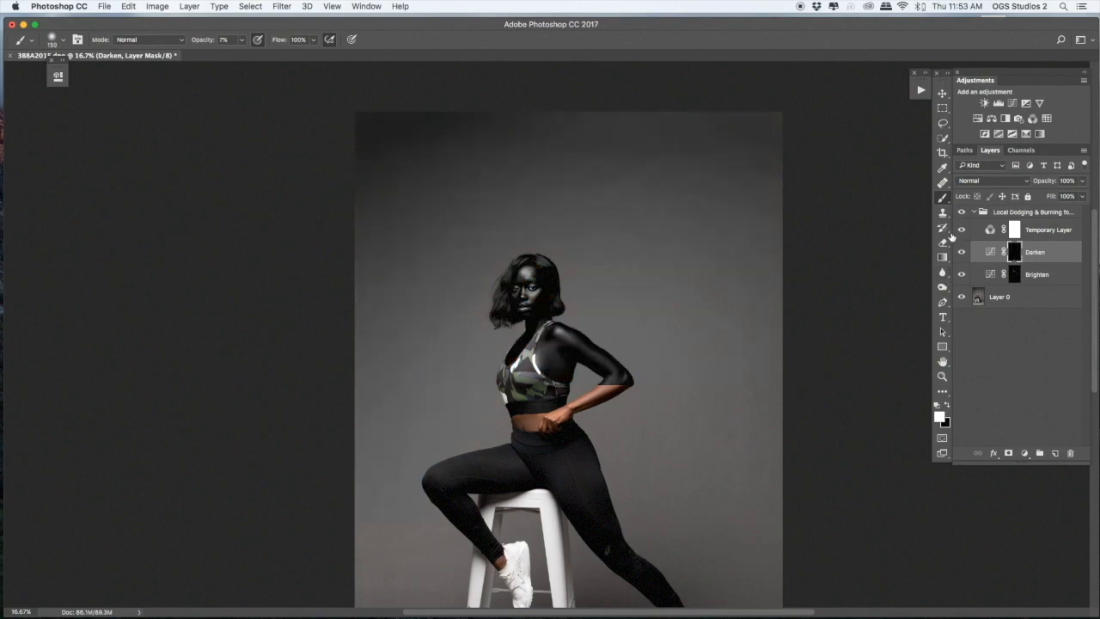
pyautogui.press(']')
pyautogui.moveTo(549, 364); pyautogui.dragTo(545, 381)
pyautogui.click(962, 230)
# Inspect the darkened shadows on the face, arm and torso up close and in the whole figure.
pyautogui.press('super+plus')
pyautogui.press('super+plus')
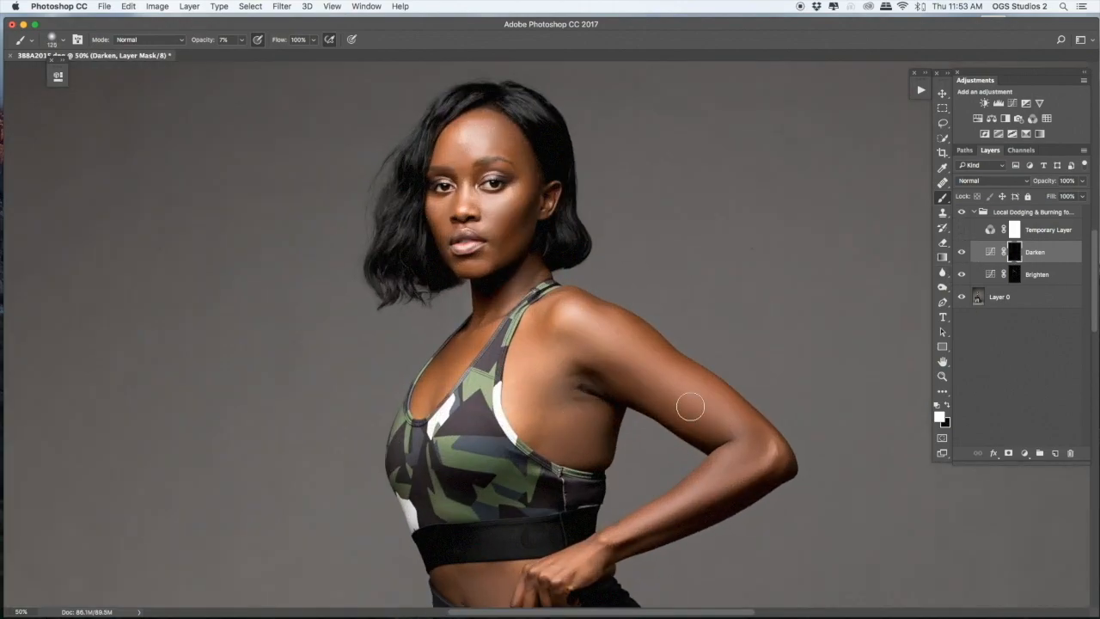
pyautogui.press('super+plus')
pyautogui.press('super+plus')
pyautogui.press('super+minus')
pyautogui.press('super+minus')
pyautogui.press('super+minus')
pyautogui.press('super+minus')
pyautogui.rightClick(1034, 253)
pyautogui.click(900, 475)
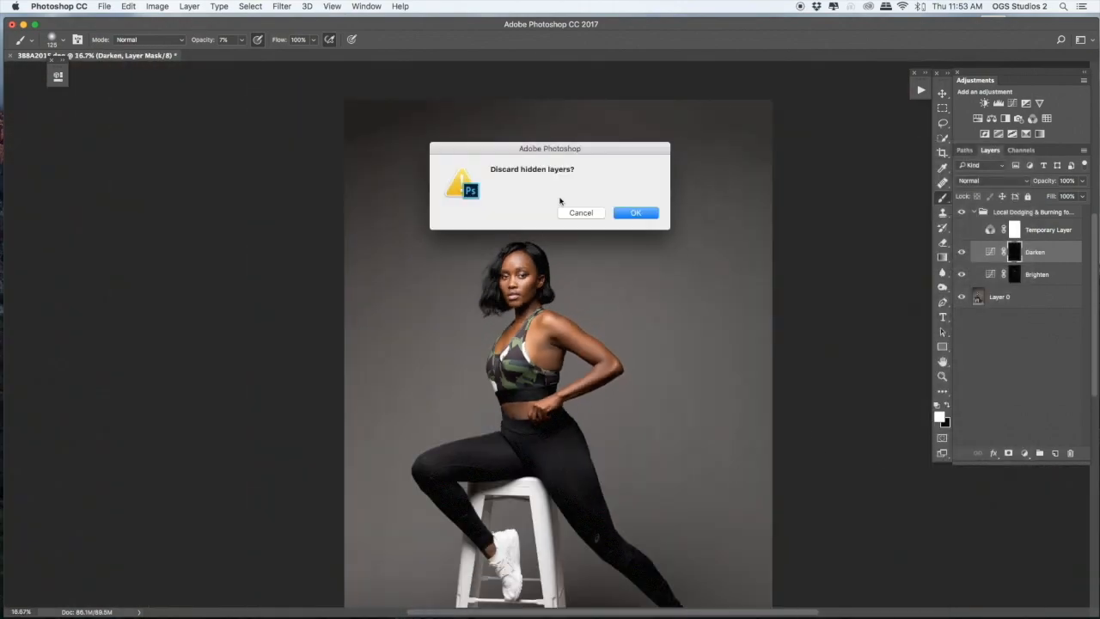
pyautogui.click(580, 211)
# Continue darkening around the legs on the Darken mask with a brush of about 300 to 250 px, and collapse the dodge-and-burn group.
pyautogui.press('[')
pyautogui.press('[')
pyautogui.press('[')
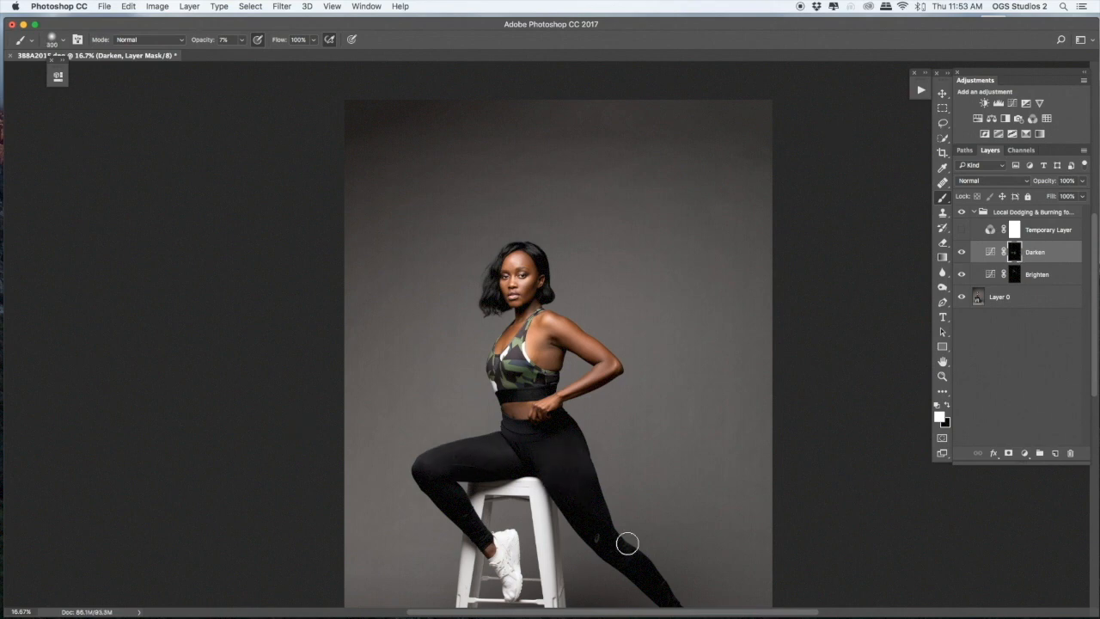
pyautogui.scroll(-2, 626, 541)
pyautogui.click(975, 212)
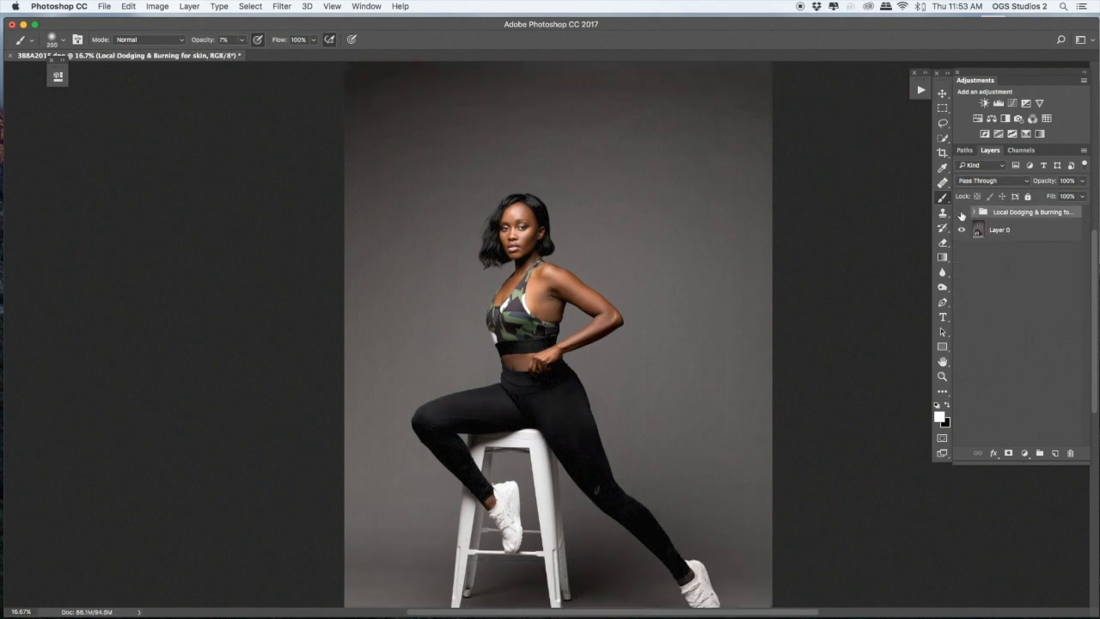
# Add a new layer above the dodge-and-burn group, fill it with gray, and set its blend mode to Soft Light.
pyautogui.click(1055, 452)
pyautogui.hotkey('shift', 'F5')
pyautogui.click(955, 151)
pyautogui.click(992, 180)
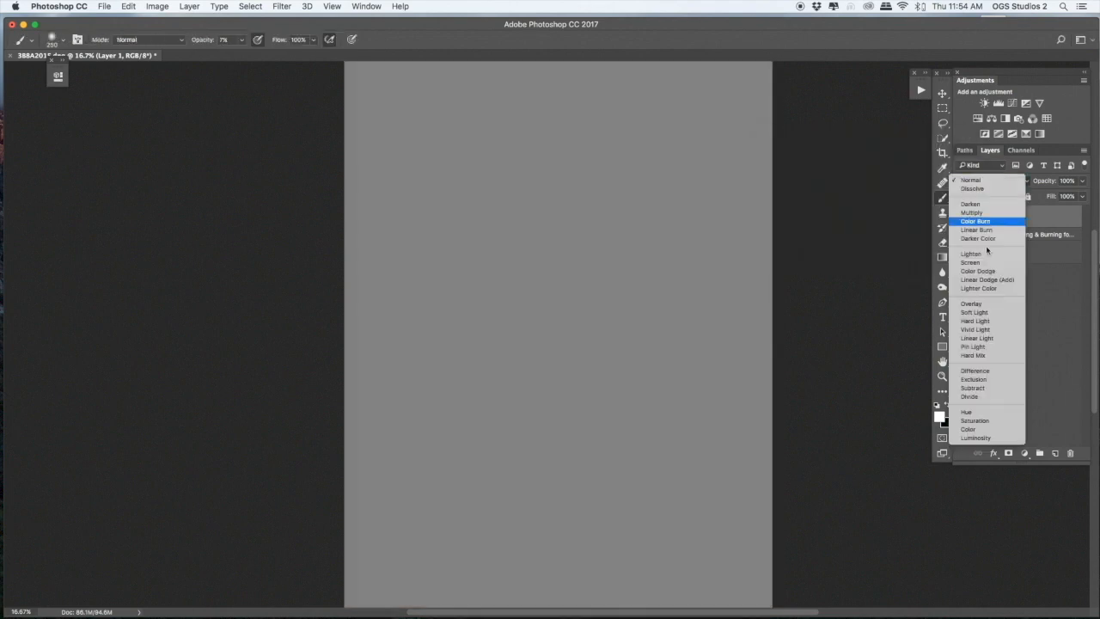
pyautogui.click(976, 312)
# Dodge on the gray Soft Light layer with an 80 px brush, Midtones range and 25% exposure, toggling the layer's visibility to compare.
pyautogui.click(942, 287)
pyautogui.click(992, 287)
pyautogui.press('[')
pyautogui.press('[')
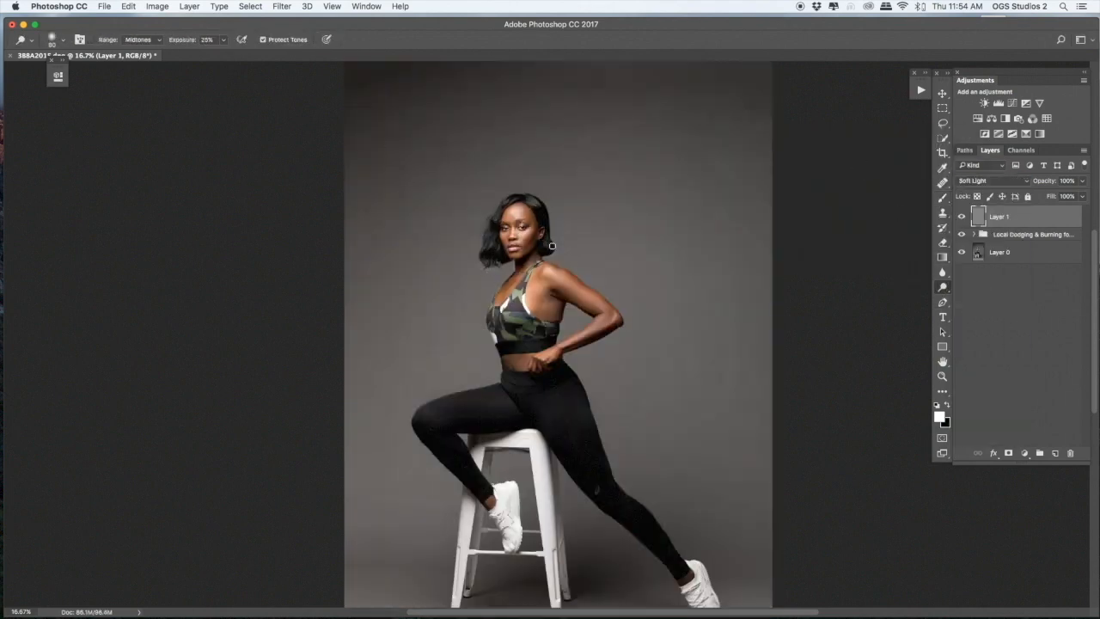
pyautogui.click(962, 219)
pyautogui.press('super+plus')
pyautogui.press('super+plus')
pyautogui.press('super+plus')
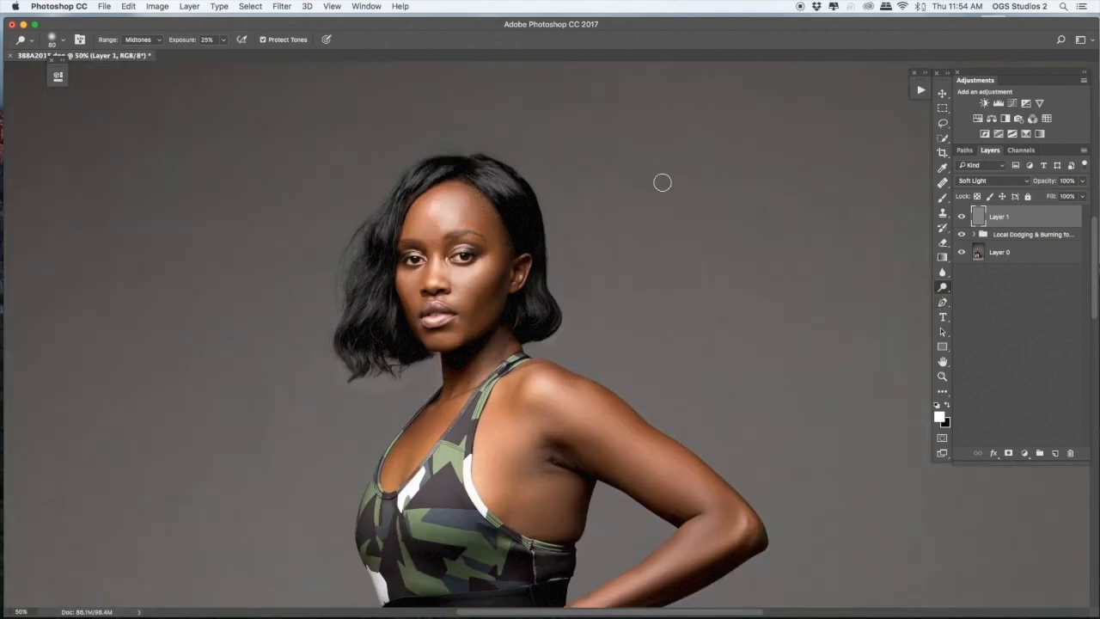
# Burn the eyebrows and facial details on the gray layer at 50% exposure with a brush of about 15 to 20 px.
pyautogui.moveTo(942, 295); pyautogui.dragTo(980, 297)
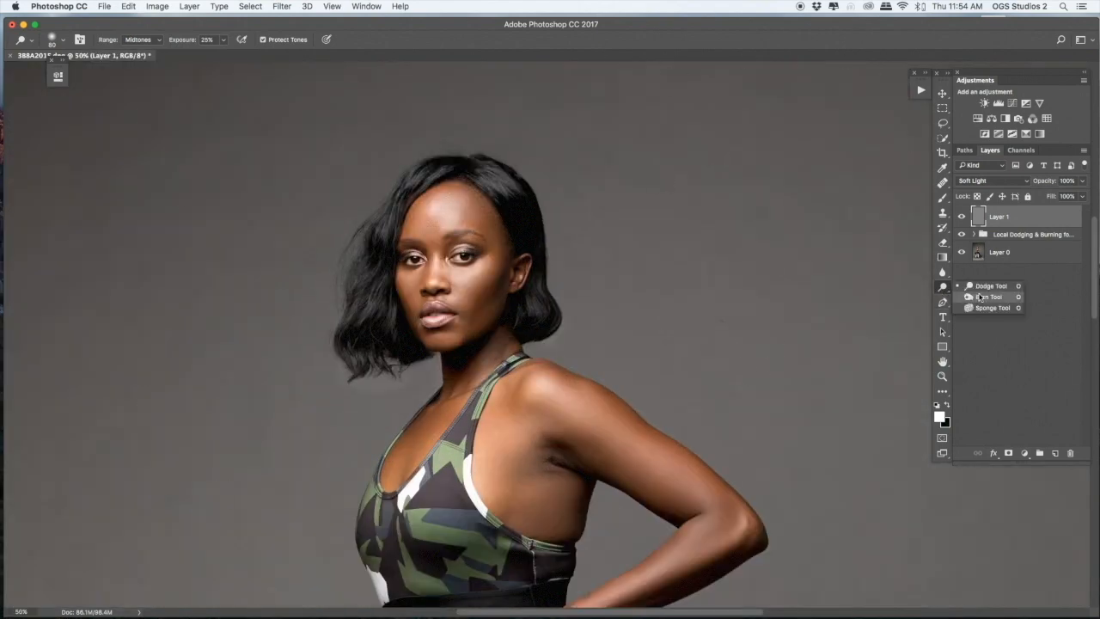
pyautogui.click(970, 297)
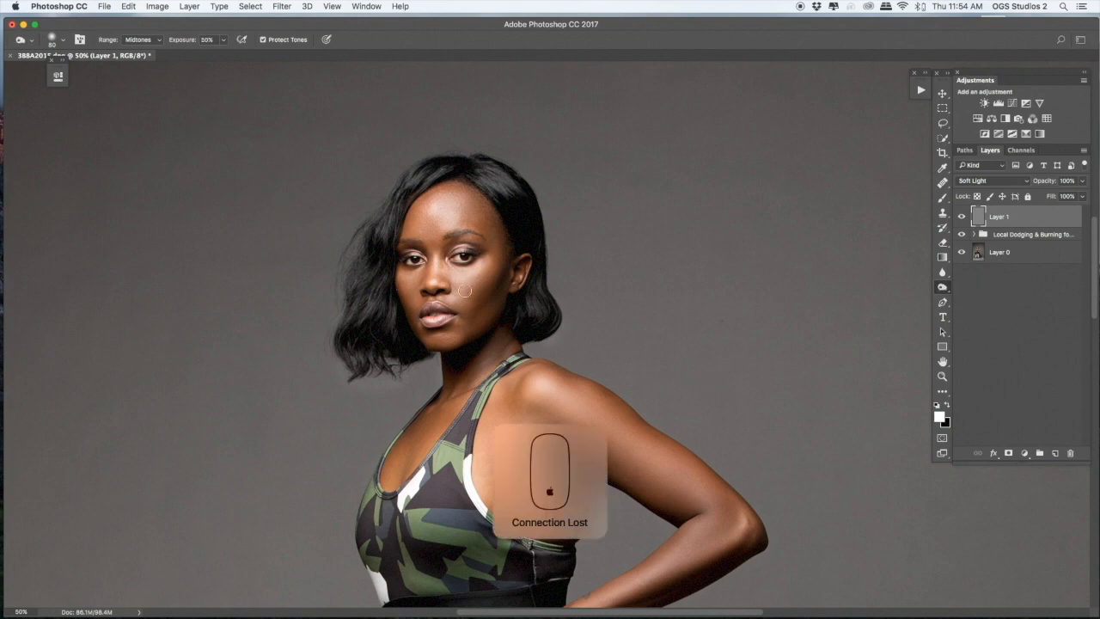
pyautogui.press('super+plus')
pyautogui.press('5')
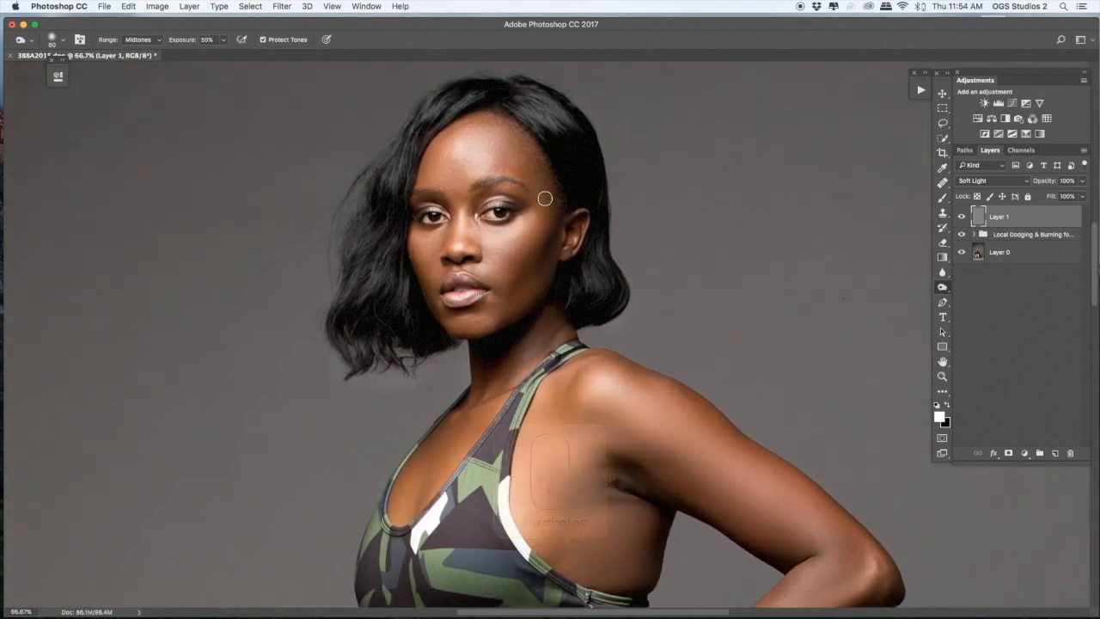
pyautogui.press('[')
pyautogui.press('[')
pyautogui.press('[')
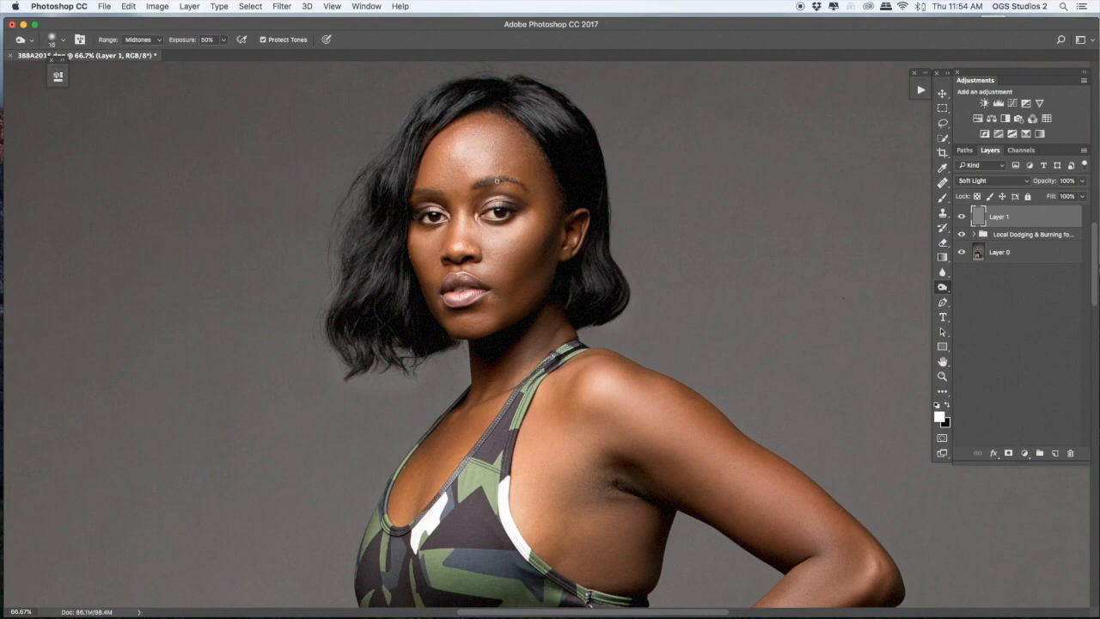
pyautogui.press('[')
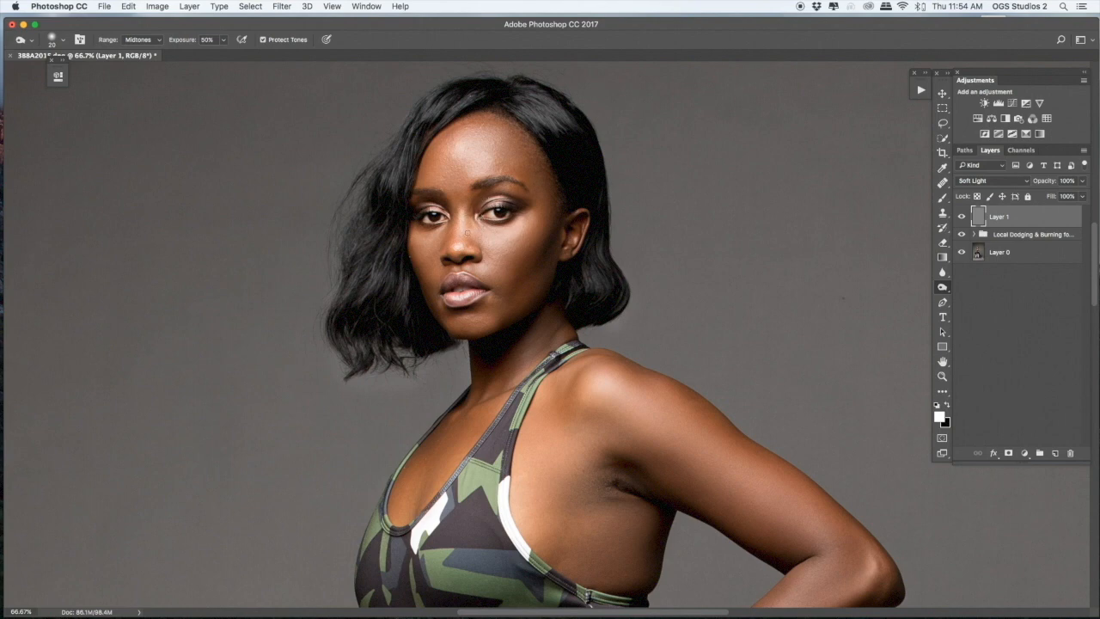
# Lower the opacity of the gray Soft Light layer to 71%.
pyautogui.press('super+minus')
pyautogui.press('super+minus')
pyautogui.press('super+minus')
pyautogui.press('super+minus')
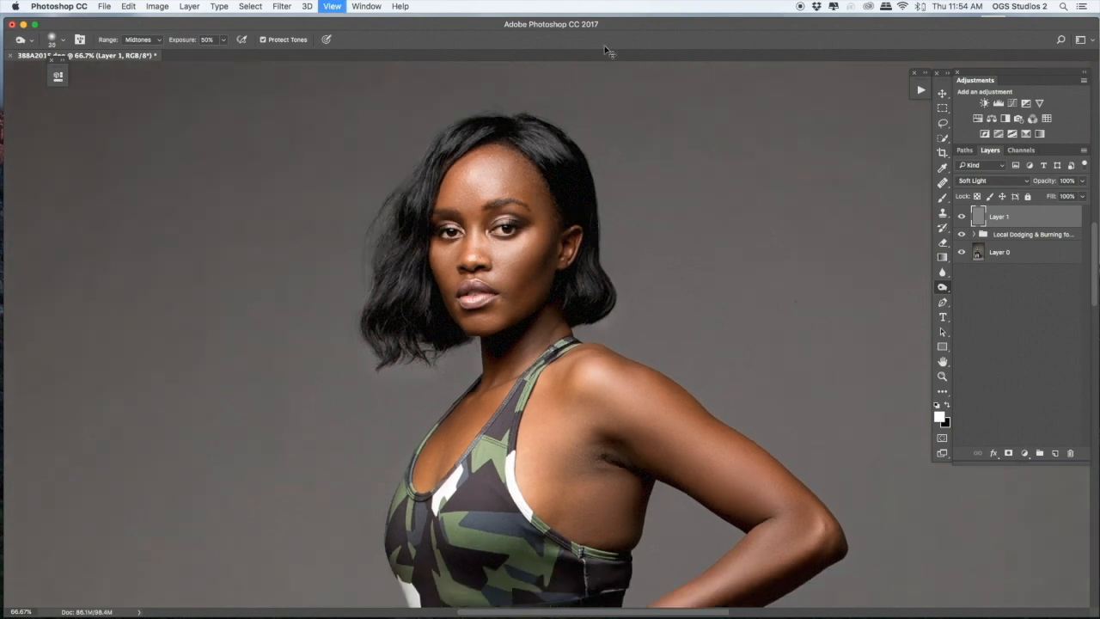
pyautogui.press('super+minus')
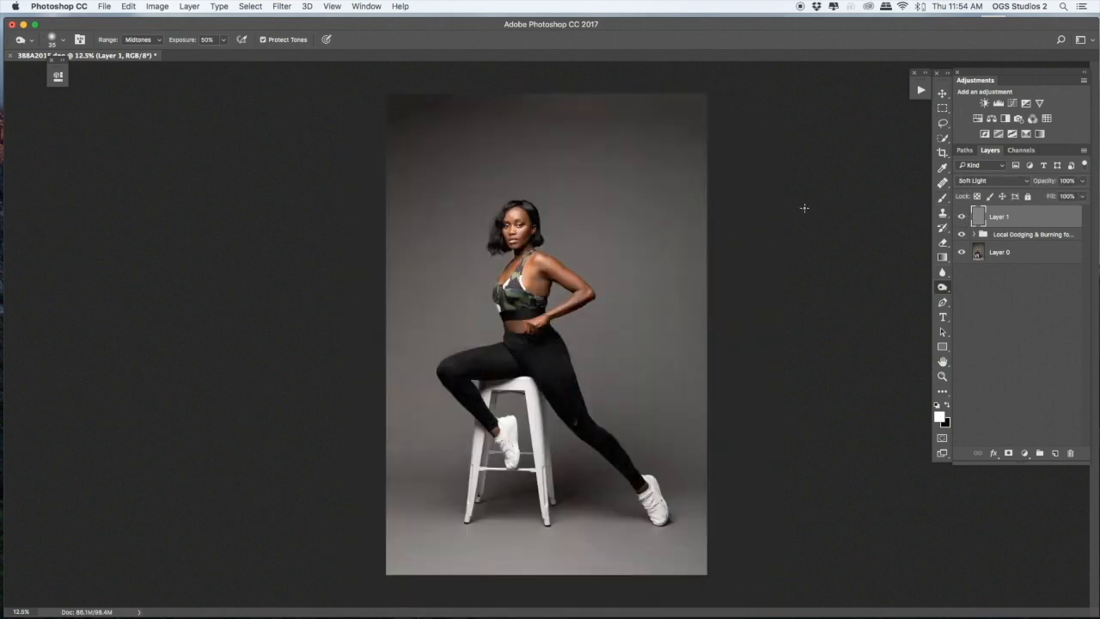
pyautogui.click(1082, 195)
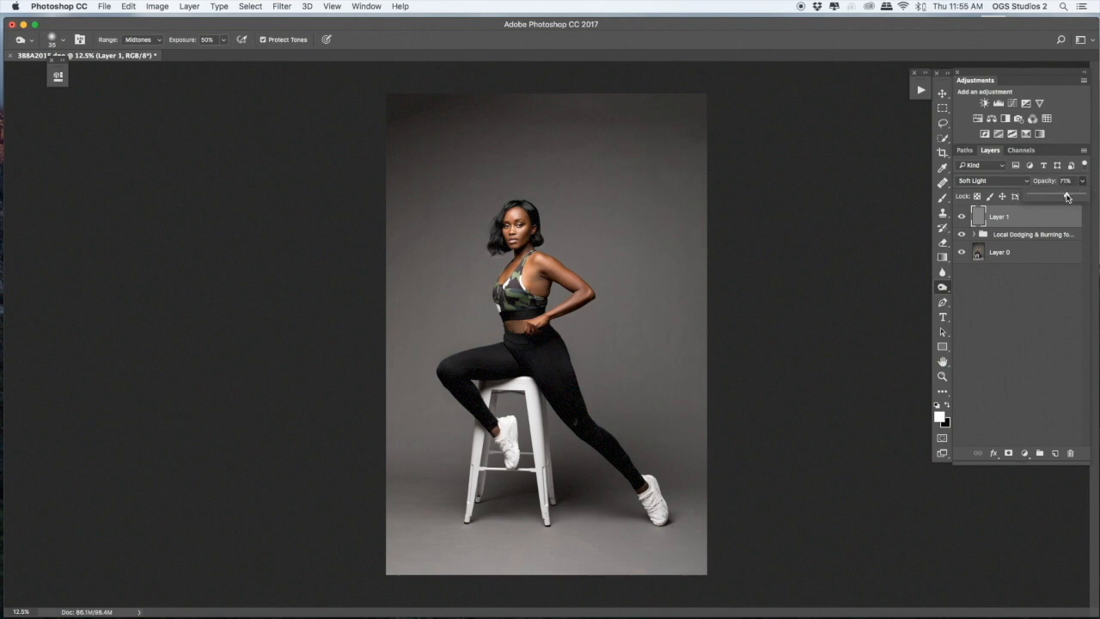
pyautogui.rightClick(1016, 236)
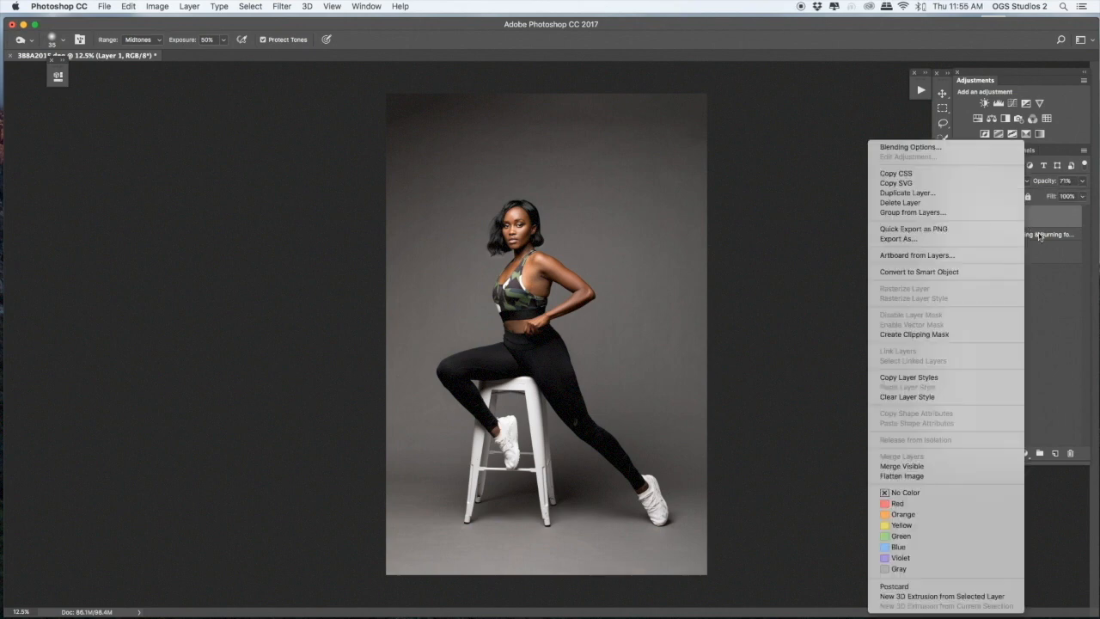
pyautogui.click(796, 440)
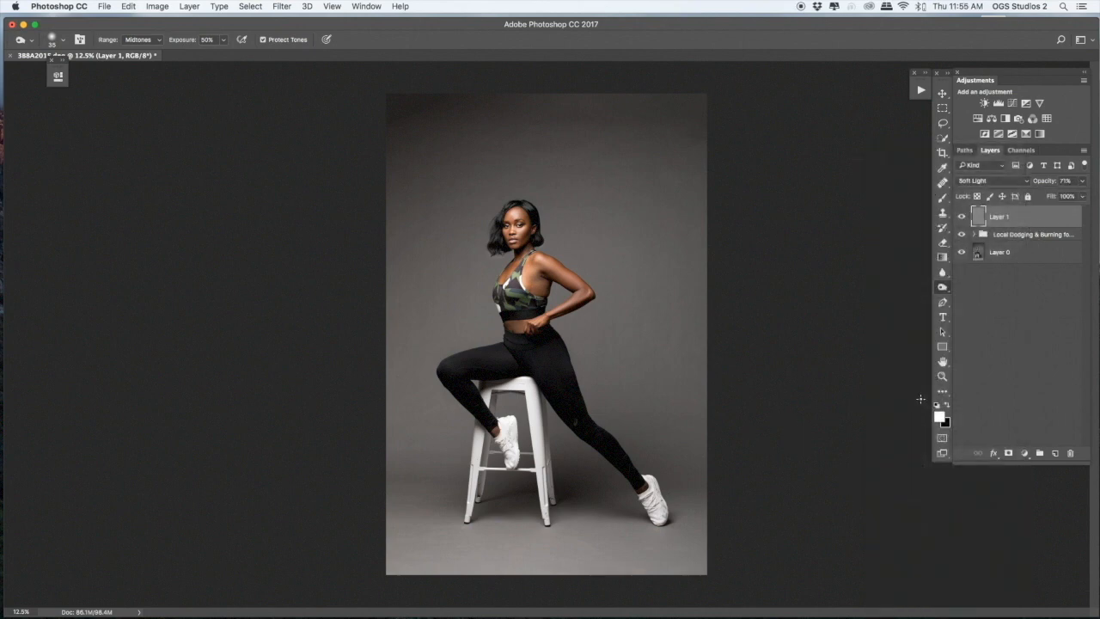
pyautogui.rightClick(982, 237)
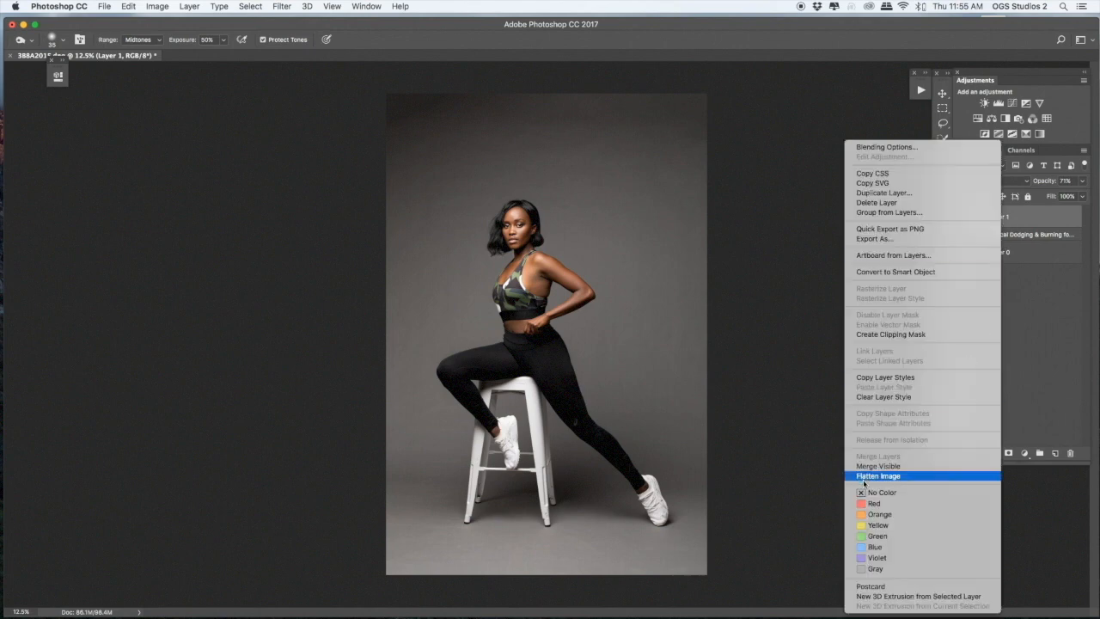
pyautogui.click(750, 271)
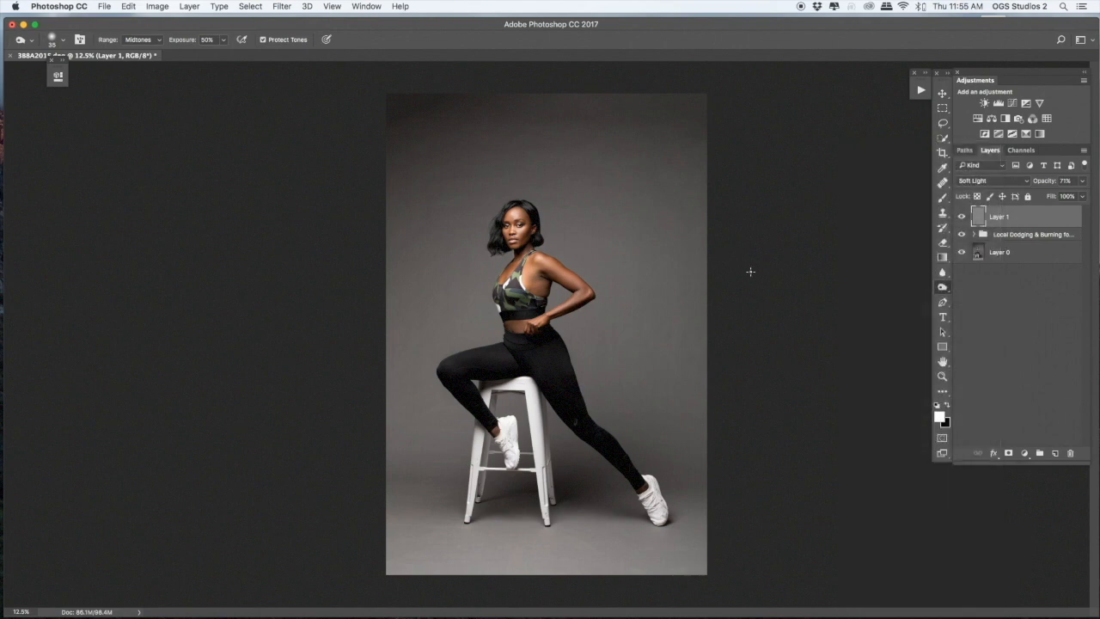
# Flatten the image, discarding the hidden layers, and duplicate the background layer.
pyautogui.rightClick(1029, 227)
pyautogui.click(902, 474)
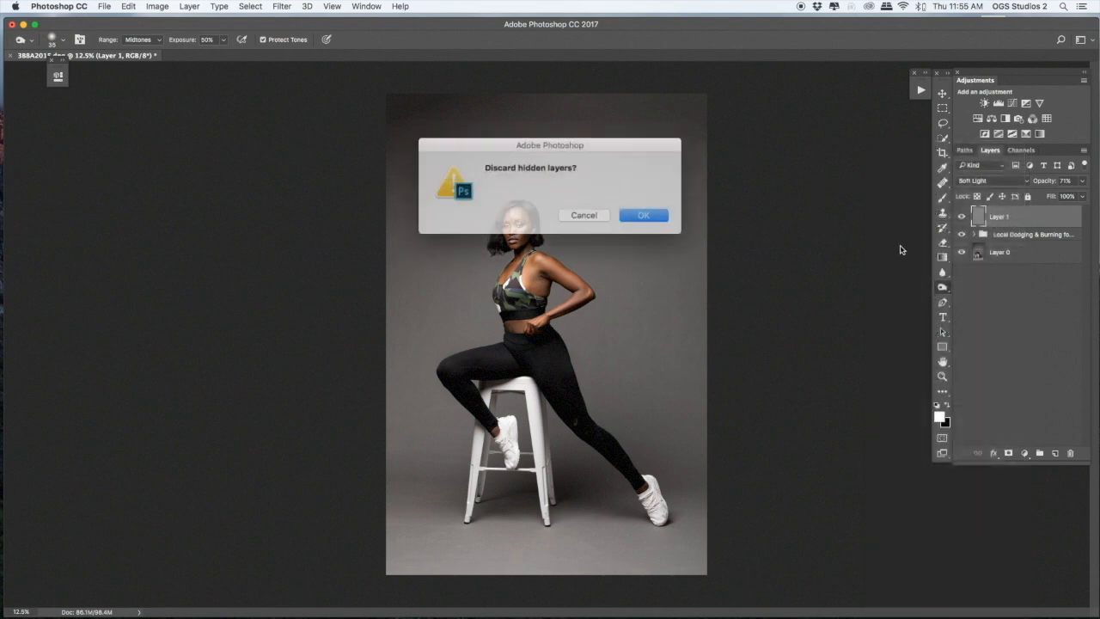
pyautogui.click(644, 215)
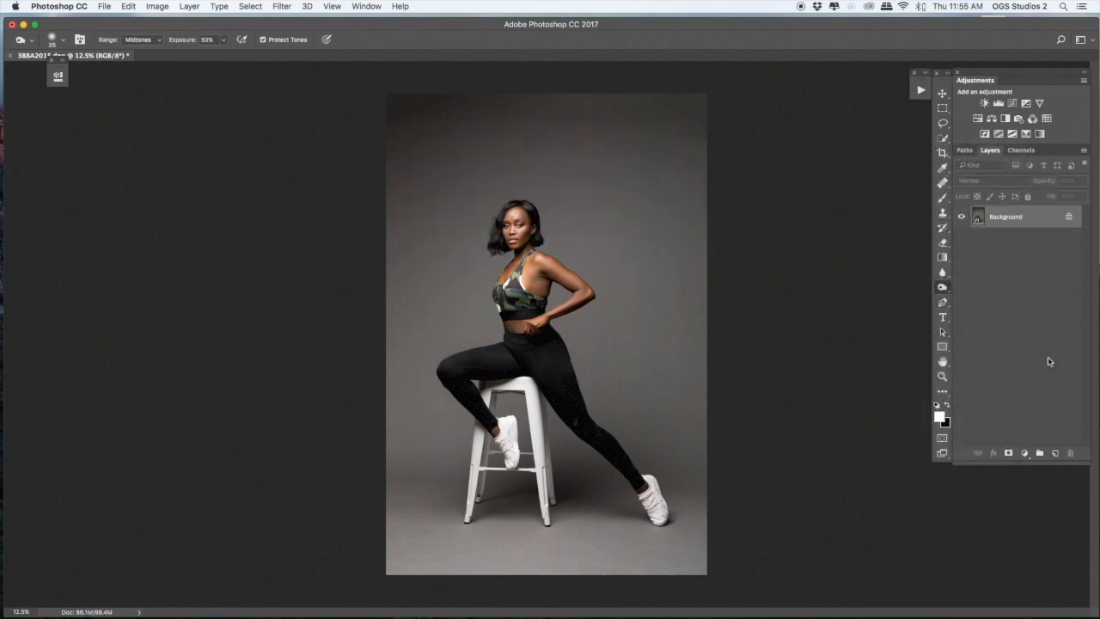
pyautogui.press('super+j')
# Sample the light skin tone near the shoulder and add a Solid Color fill layer of it in Color blend mode.
pyautogui.press('super+plus')
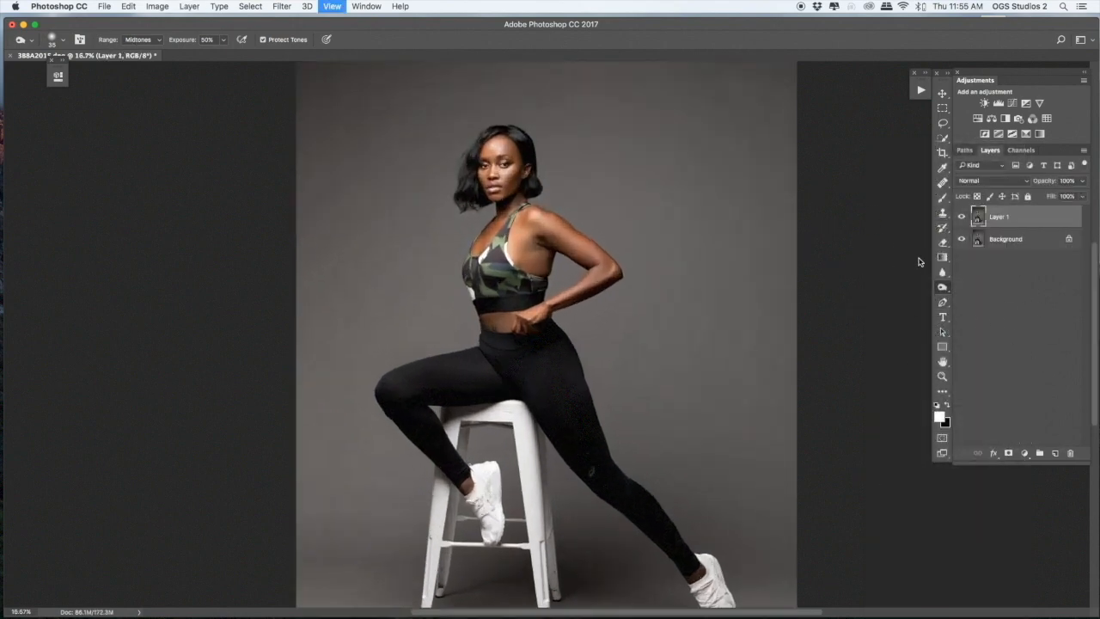
pyautogui.press('super+plus')
pyautogui.press('super+plus')
pyautogui.press('i')
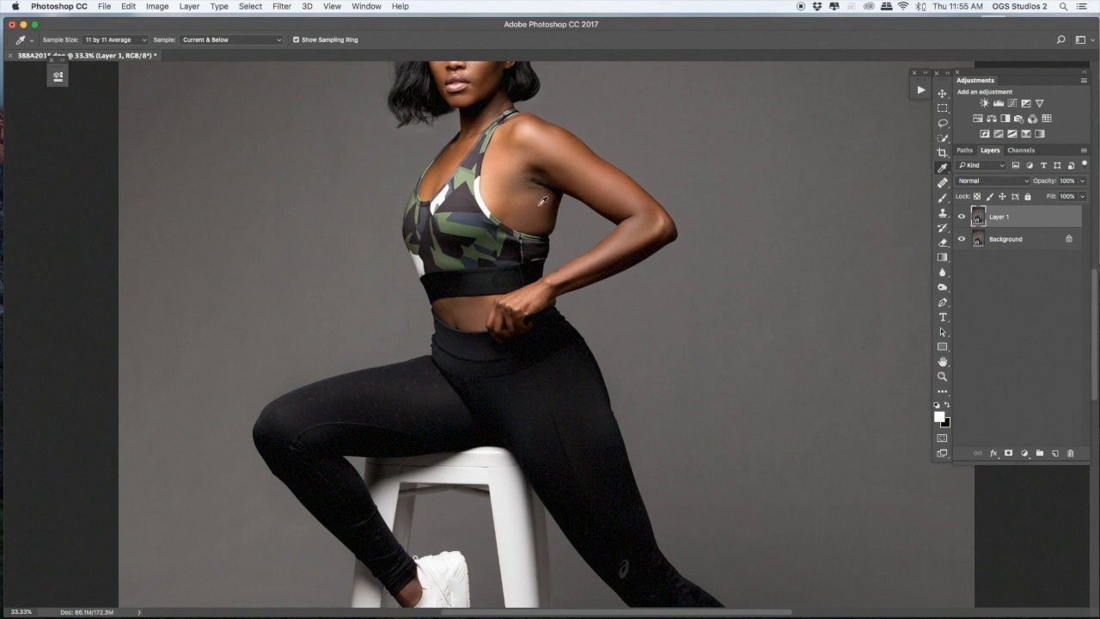
pyautogui.click(513, 163)
pyautogui.click(1022, 453)
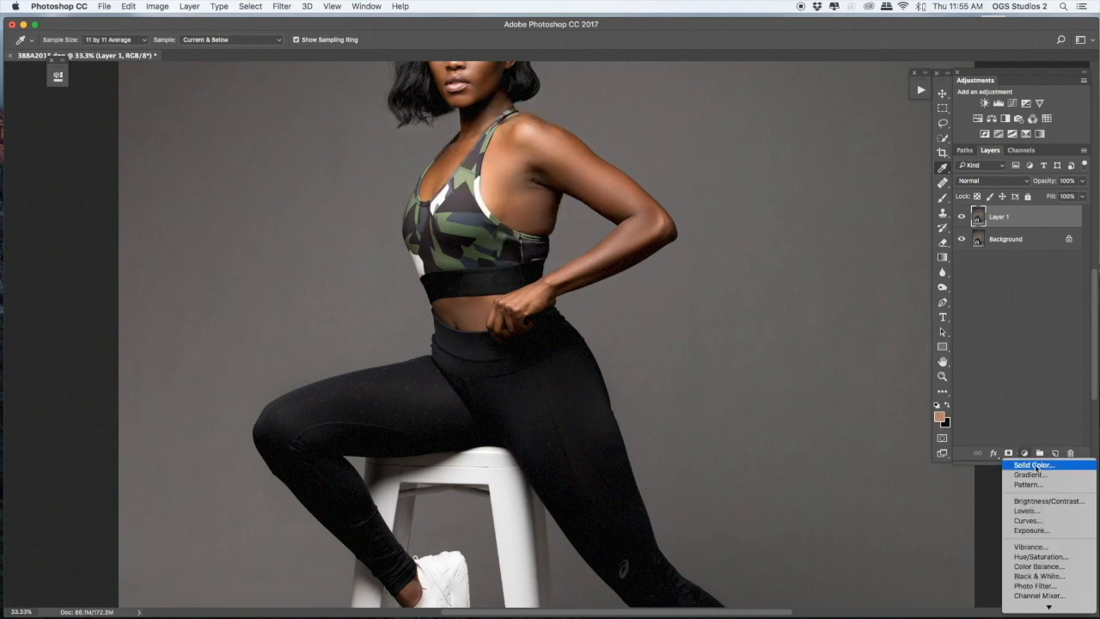
pyautogui.click(1038, 464)
pyautogui.click(990, 63)
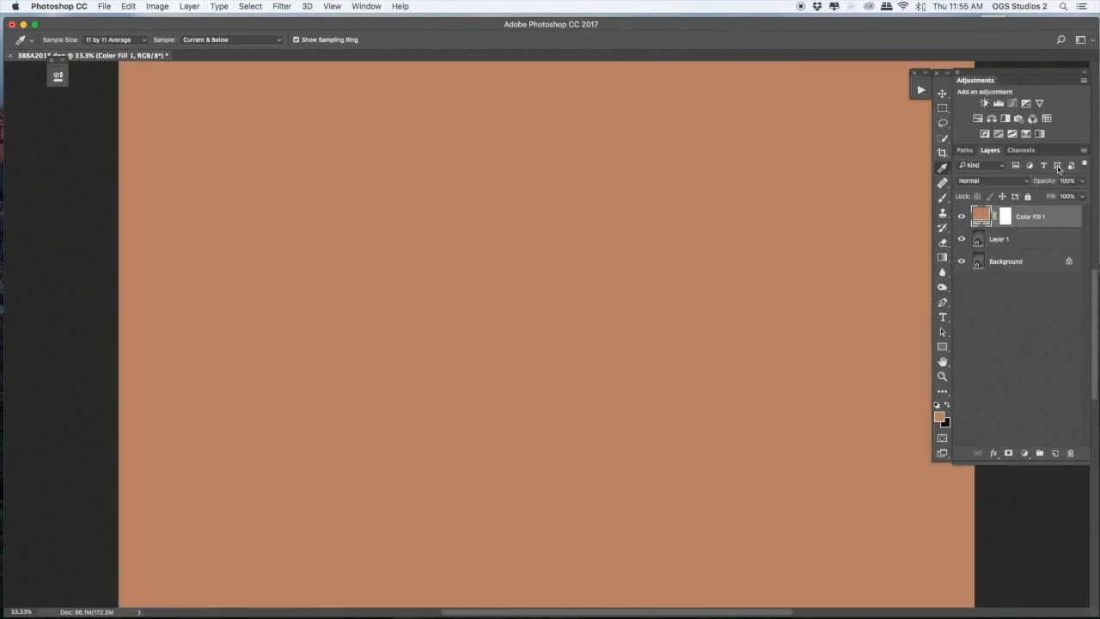
pyautogui.click(983, 184)
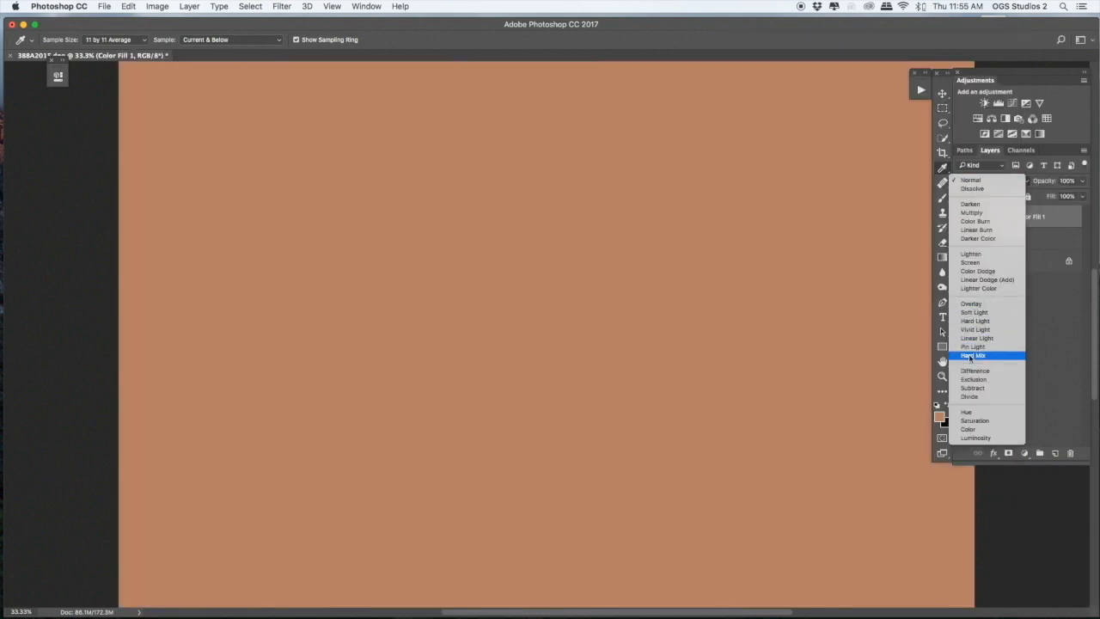
pyautogui.click(971, 428)
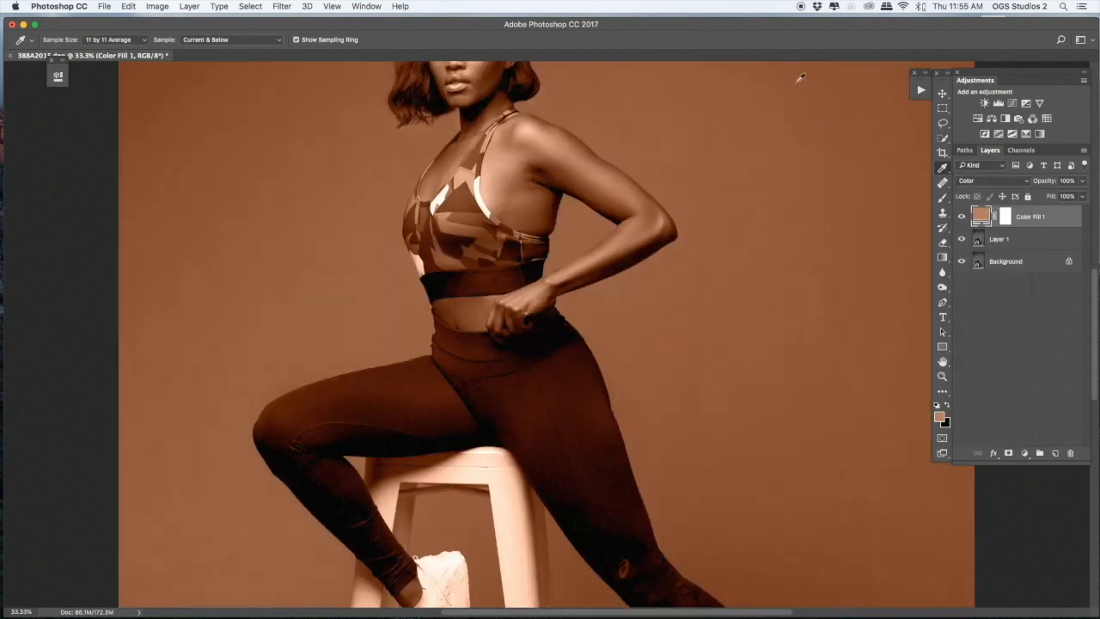
# Set the brush opacity to 50% and invert the color fill layer's mask to hide the tint.
pyautogui.press('b')
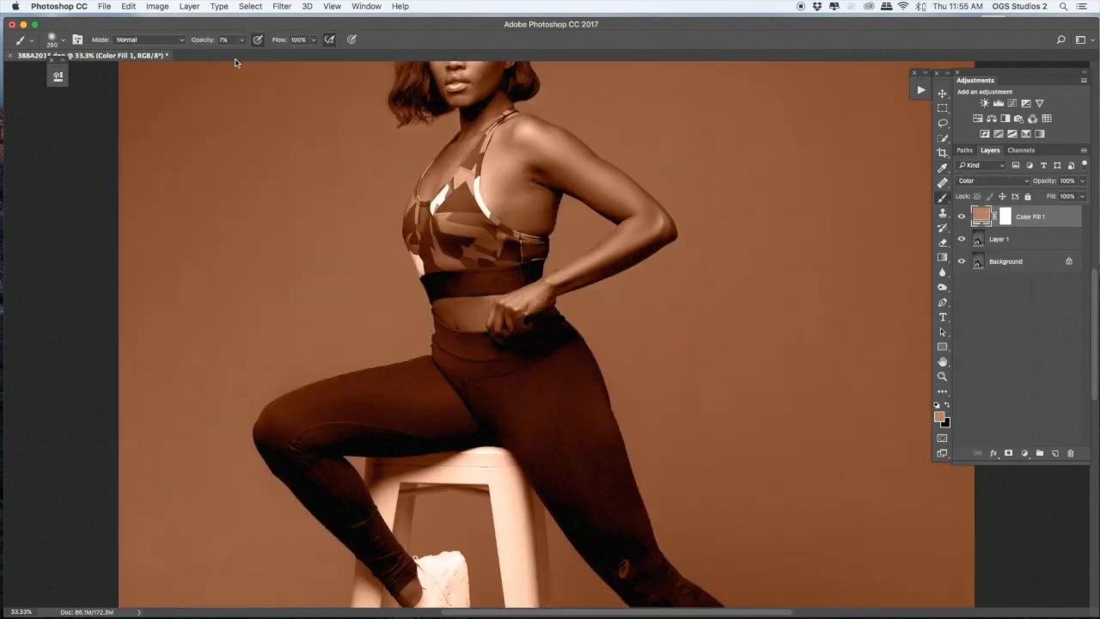
pyautogui.press('Return')
pyautogui.write('50')
pyautogui.click(1005, 216)
pyautogui.hotkey('ctrl', 'i')
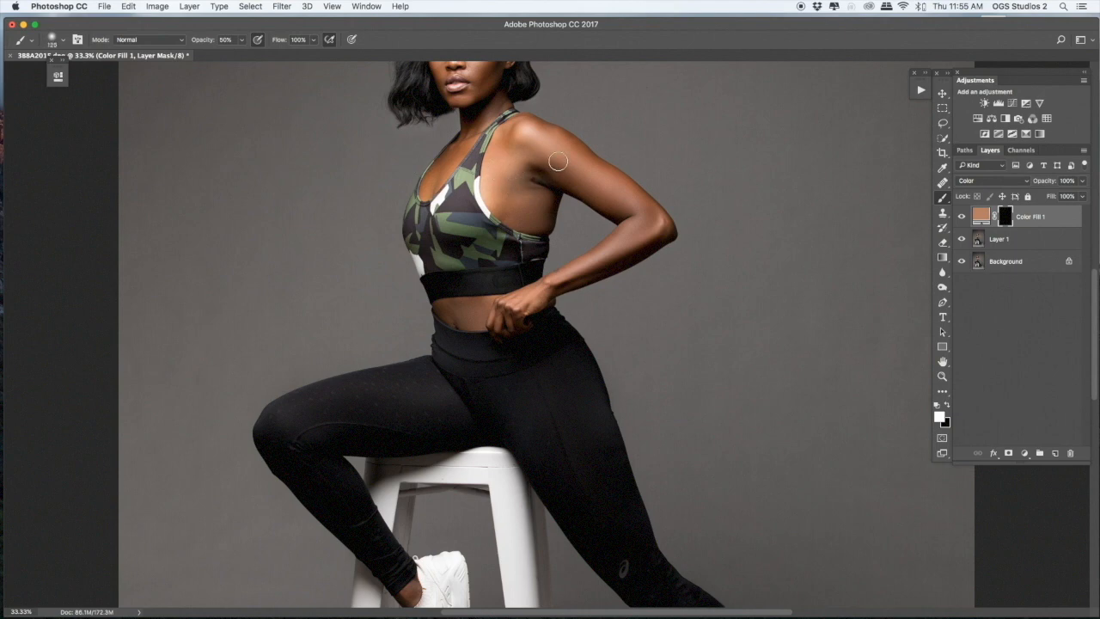
# Paint the skin tint onto the arm and torso through the fill mask with a brush of about 125 to 150 px, comparing before and after.
pyautogui.press(']')
pyautogui.press(']')
pyautogui.press('[')
pyautogui.press('[')
pyautogui.click(961, 218)
pyautogui.click(961, 219)
# Enlarge the brush to 200 px, lower the color fill layer's opacity to 50%, and check the skin tone up close.
pyautogui.press('super+0')
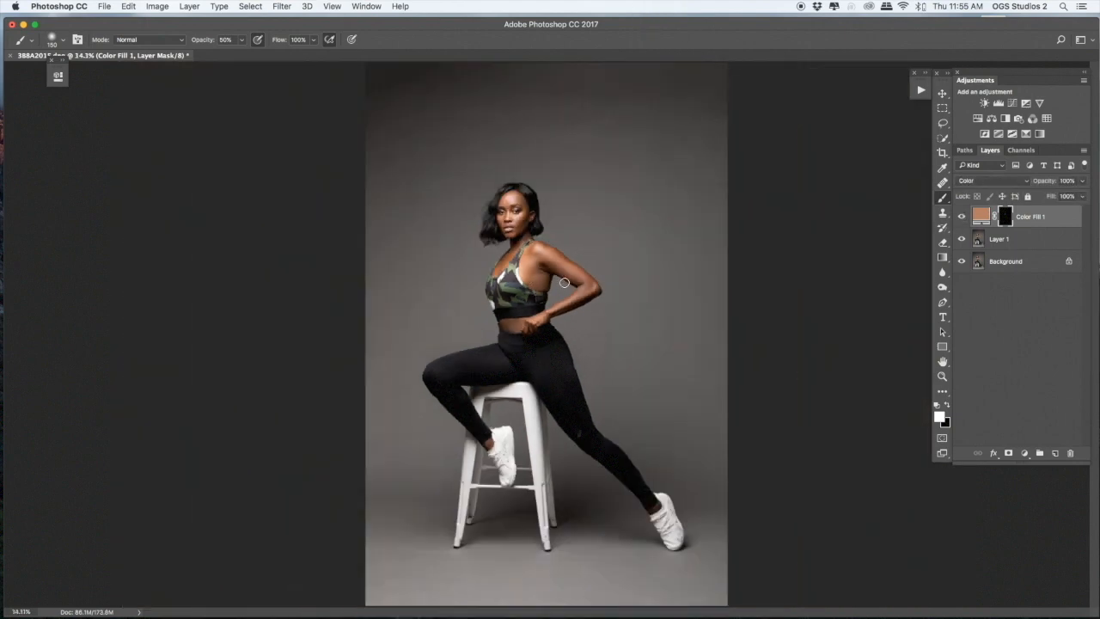
pyautogui.press(']')
pyautogui.press(']')
pyautogui.moveTo(1081, 182); pyautogui.dragTo(1057, 197)
pyautogui.press('super+equal')
pyautogui.press('super+equal')
pyautogui.press('super+equal')
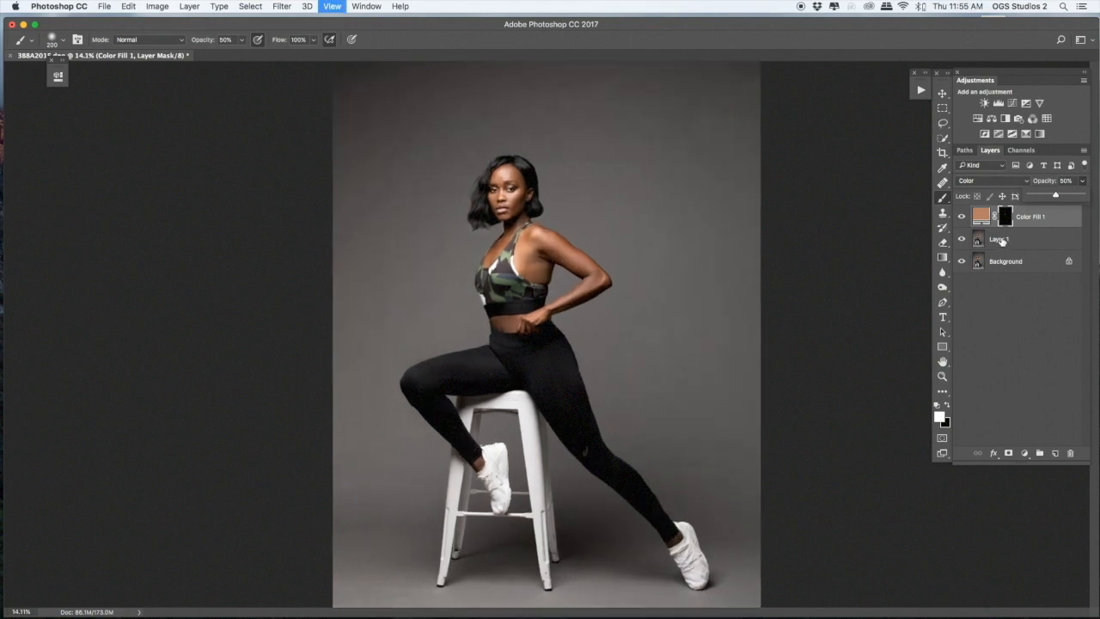
pyautogui.press('super+equal')
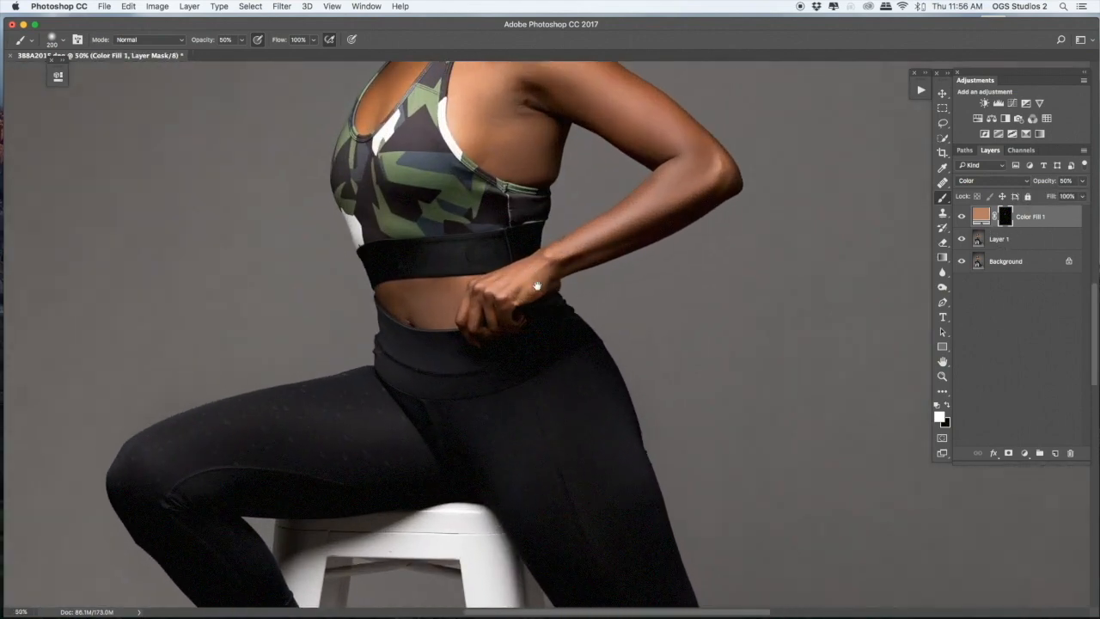
pyautogui.scroll(5, 830, 257)
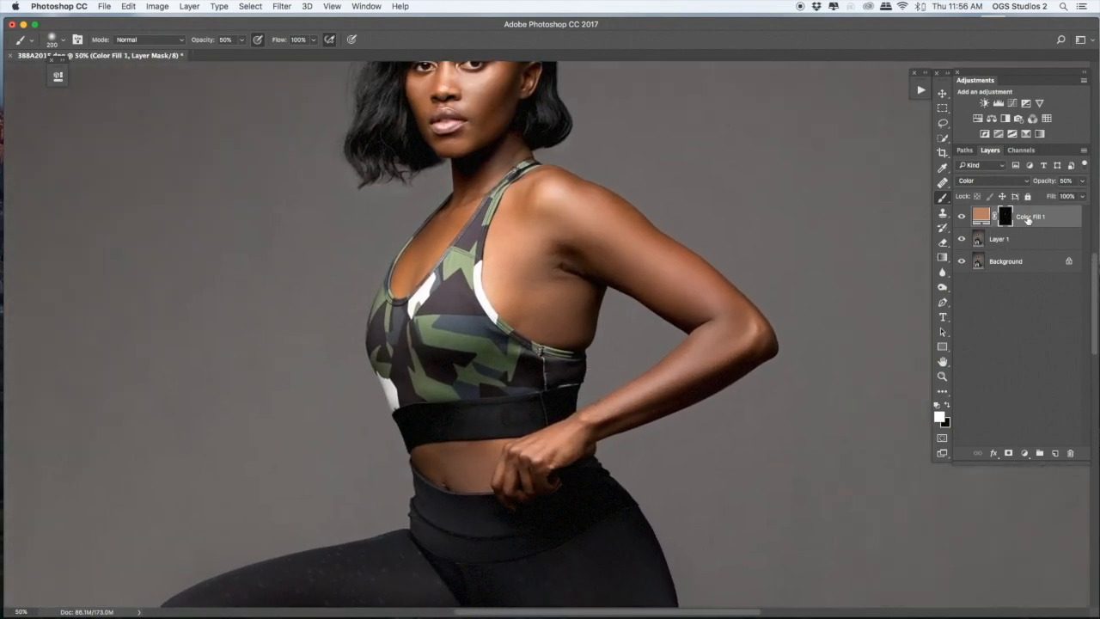
# Merge all visible layers into one and duplicate the merged image onto a new layer.
pyautogui.rightClick(1064, 219)
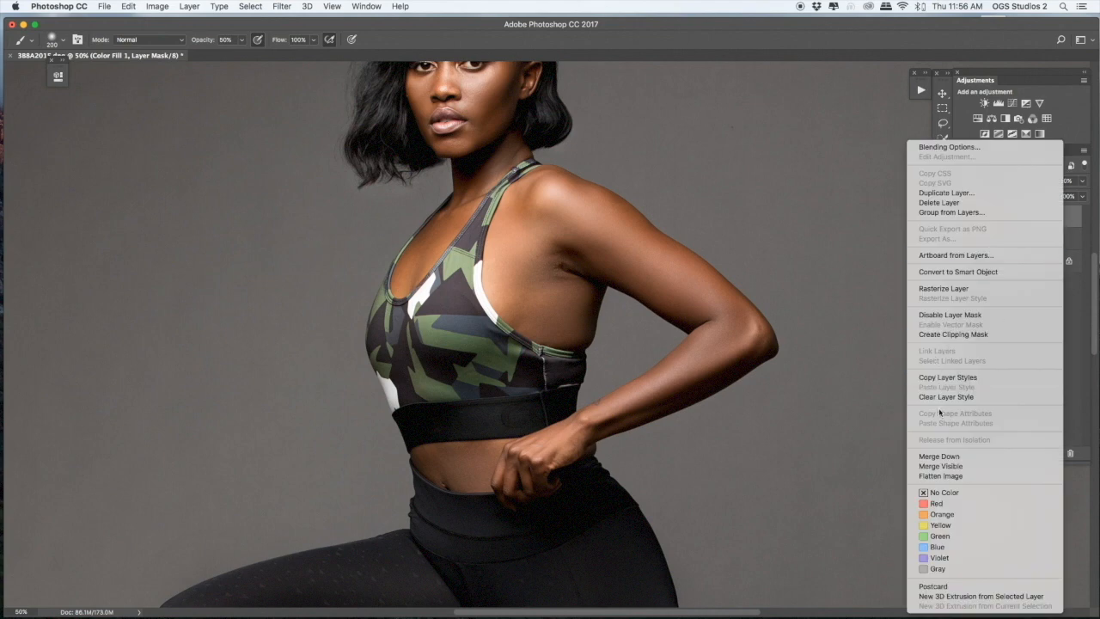
pyautogui.click(940, 466)
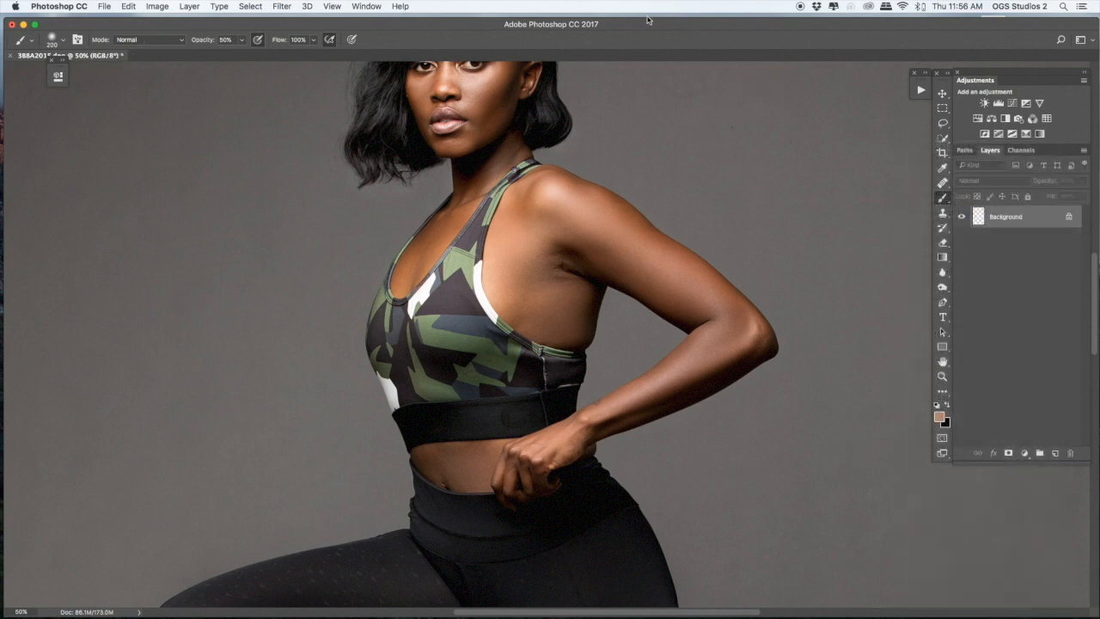
pyautogui.press('super+j')
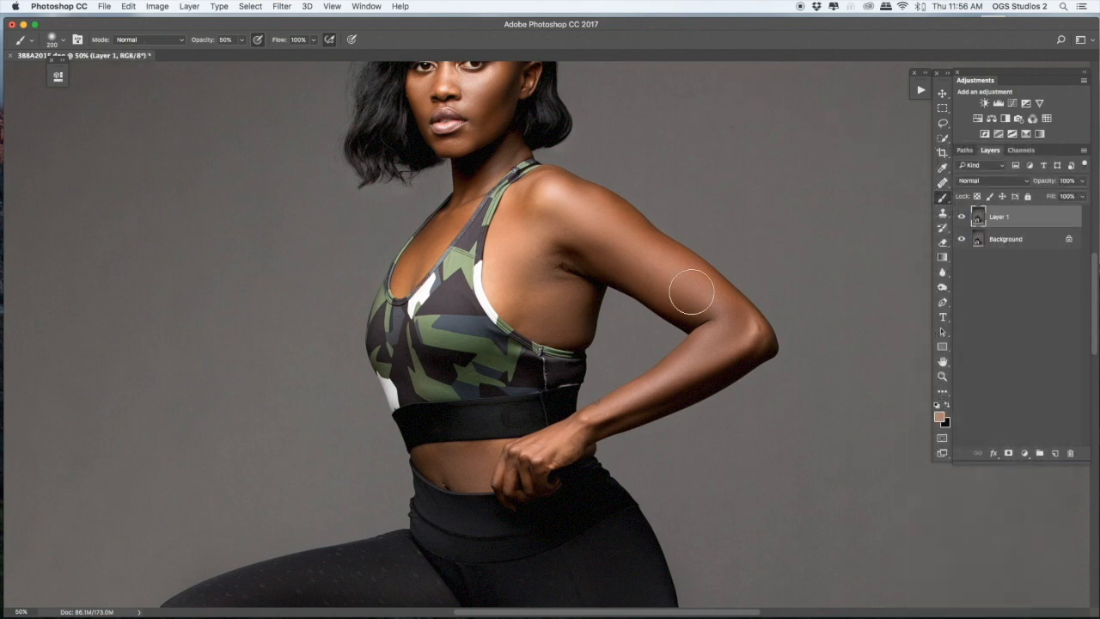
# Try to clone nearby skin over the dark underarm crease with a 45 px Clone Stamp.
pyautogui.press('s')
pyautogui.press('[')
pyautogui.press('[')
pyautogui.press('[')
pyautogui.press('[')
pyautogui.press('[')
pyautogui.press('[')
pyautogui.press('[')
pyautogui.press('[')
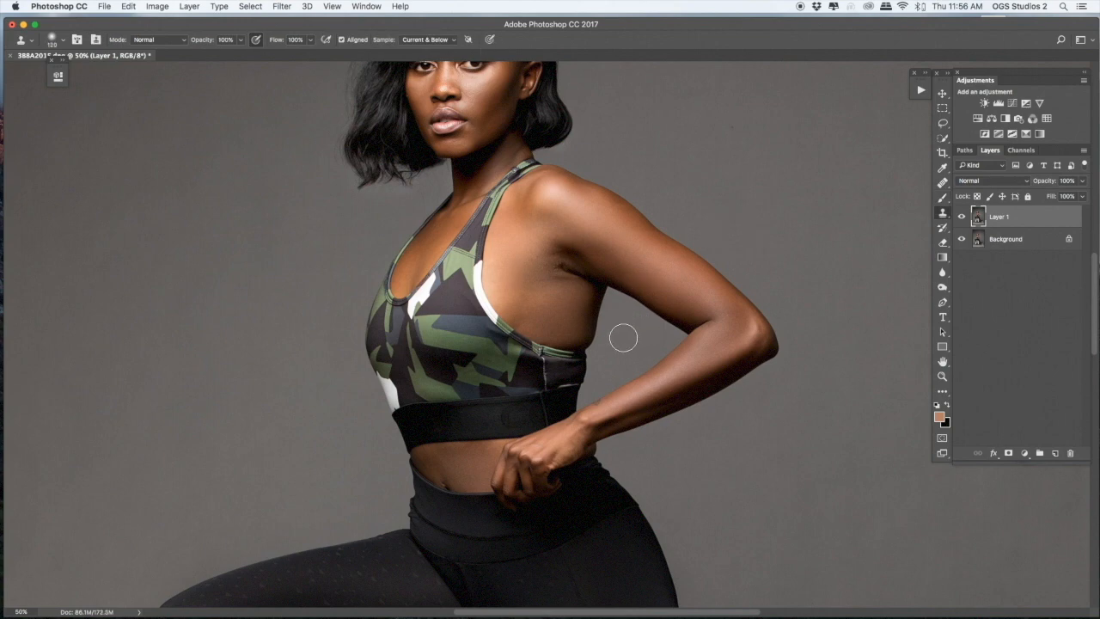
pyautogui.scroll(1, 539, 320)
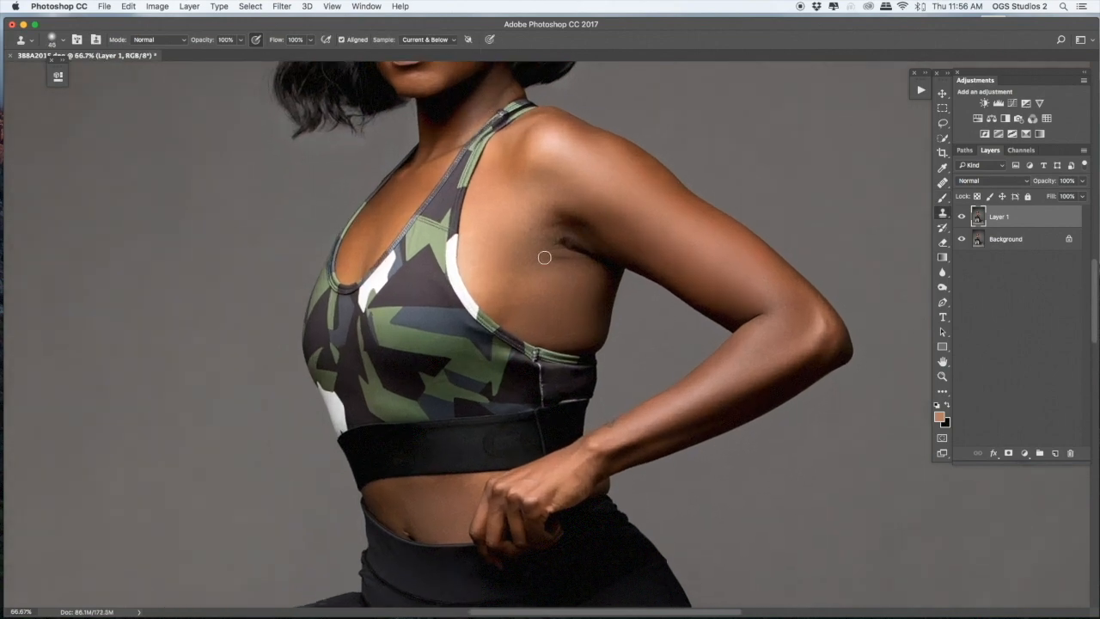
pyautogui.keyDown('alt'); pyautogui.click(570, 249); pyautogui.keyUp('alt')
pyautogui.moveTo(590, 252); pyautogui.dragTo(555, 246)
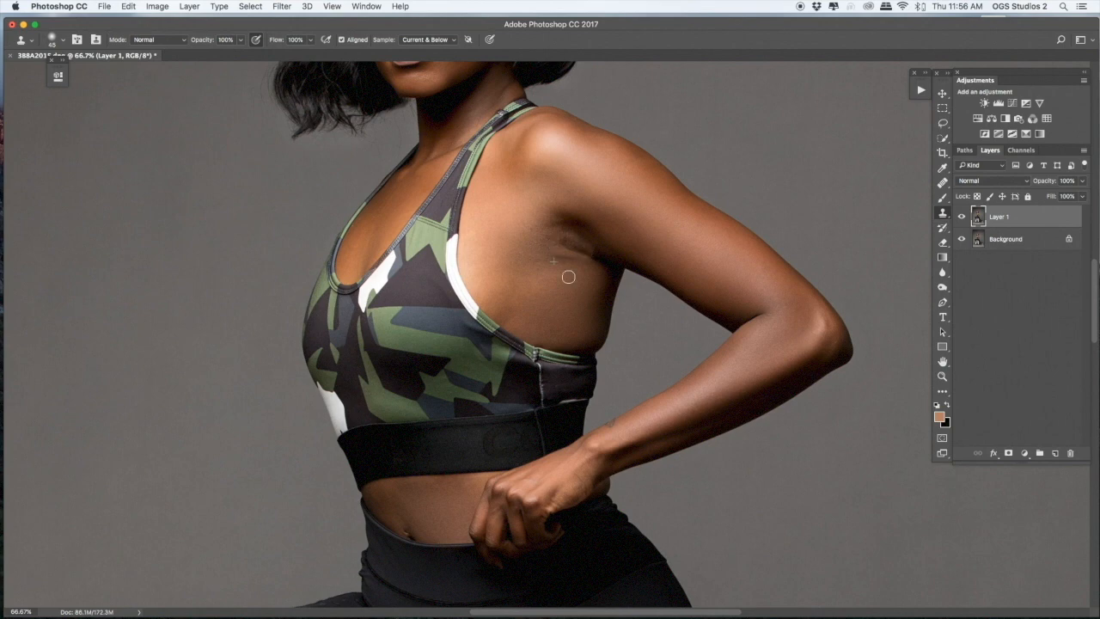
pyautogui.press('super+z')
# Heal the dark underarm crease with a Healing Brush of about 80 px, sampling the smooth skin beside and below it.
pyautogui.press('j')
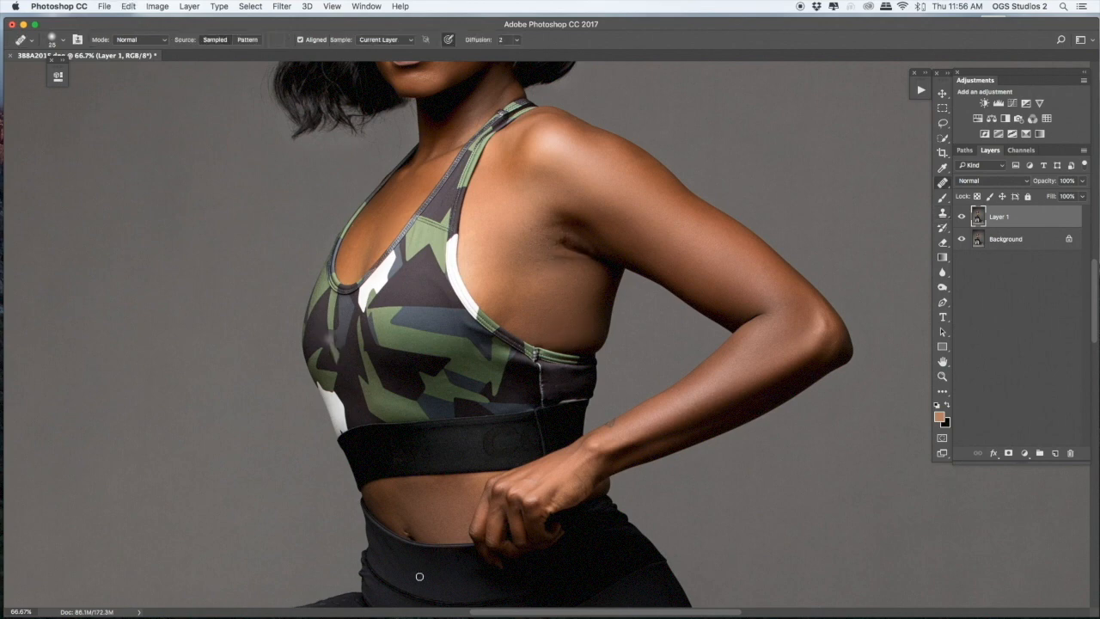
pyautogui.press(']')
pyautogui.press(']')
pyautogui.press(']')
pyautogui.moveTo(563, 250); pyautogui.dragTo(576, 254)
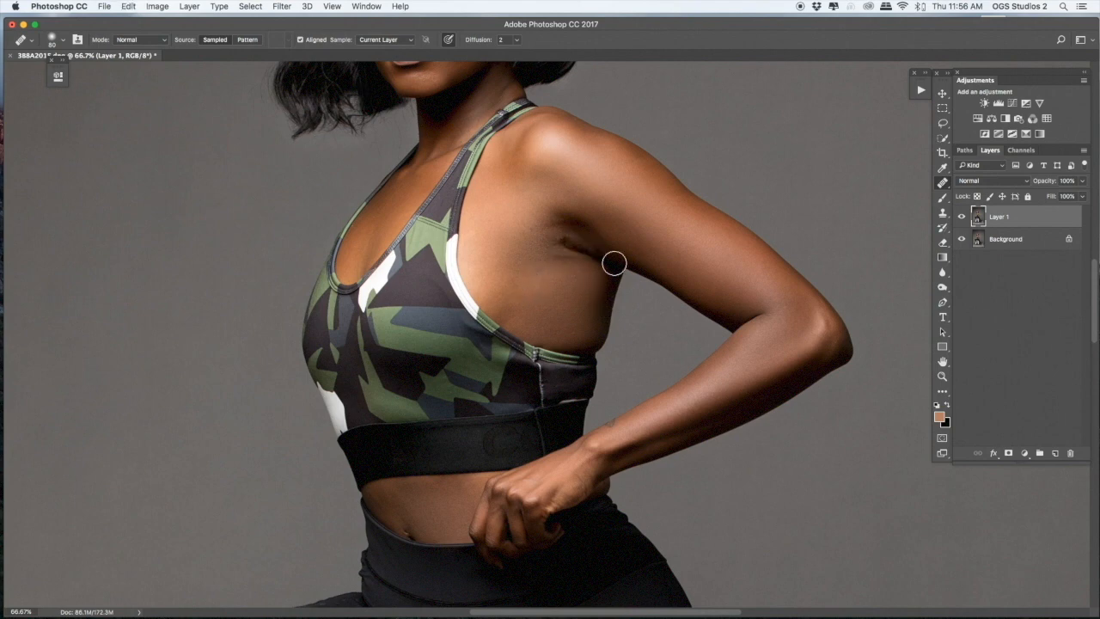
pyautogui.keyDown('alt'); pyautogui.click(533, 244); pyautogui.keyUp('alt')
pyautogui.moveTo(567, 246)
pyautogui.mouseDown()
pyautogui.moveTo(606, 267)
pyautogui.moveTo(547, 271)
pyautogui.moveTo(560, 242)
pyautogui.moveTo(573, 244)
pyautogui.moveTo(557, 241)
pyautogui.moveTo(571, 241)
pyautogui.moveTo(540, 273)
pyautogui.moveTo(565, 288)
pyautogui.moveTo(577, 269)
pyautogui.moveTo(532, 268)
pyautogui.moveTo(589, 248)
pyautogui.mouseUp()
pyautogui.keyDown('alt'); pyautogui.click(572, 274); pyautogui.keyUp('alt')
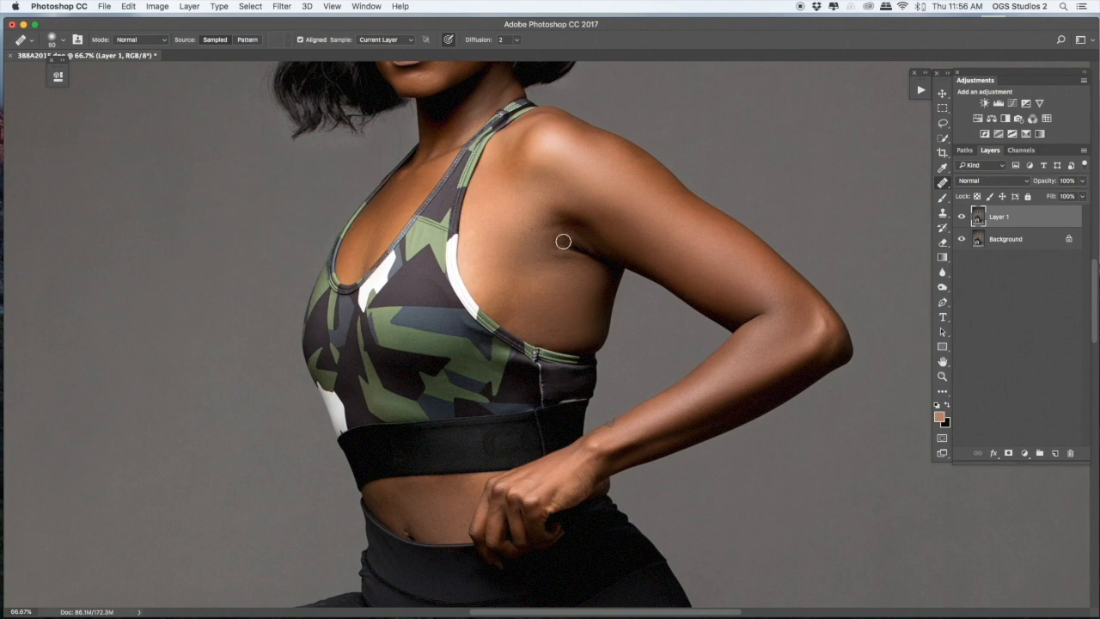
# Try more healing strokes along the underarm crease and undo them.
pyautogui.moveTo(565, 240); pyautogui.dragTo(580, 251)
pyautogui.moveTo(575, 254); pyautogui.dragTo(587, 258)
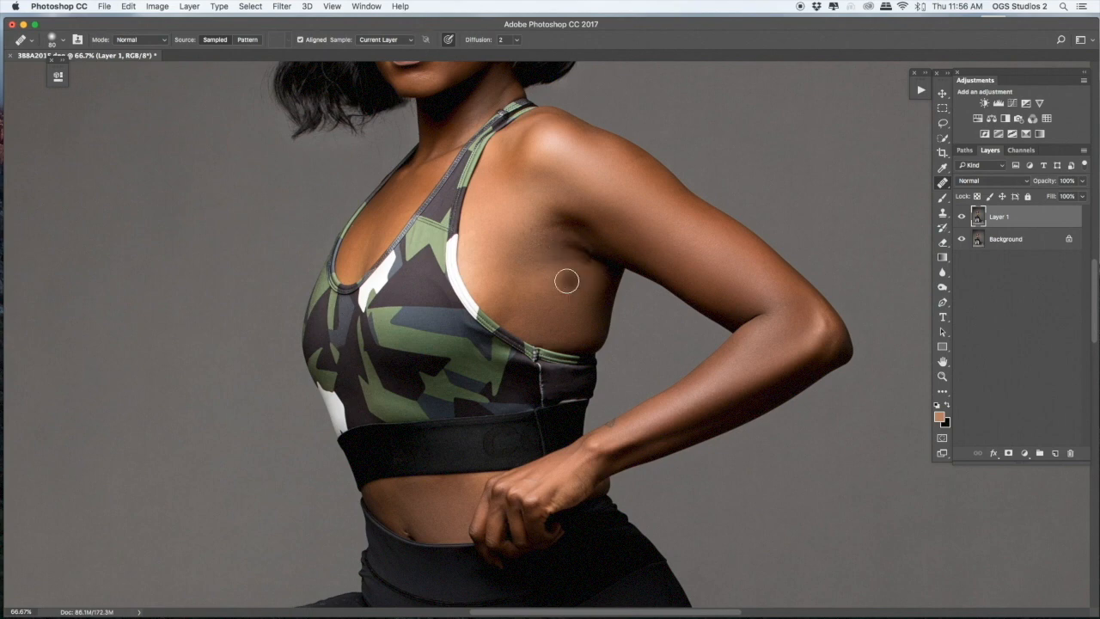
pyautogui.press('alt+super+z')
pyautogui.press('alt+super+z')
pyautogui.press('alt+super+z')
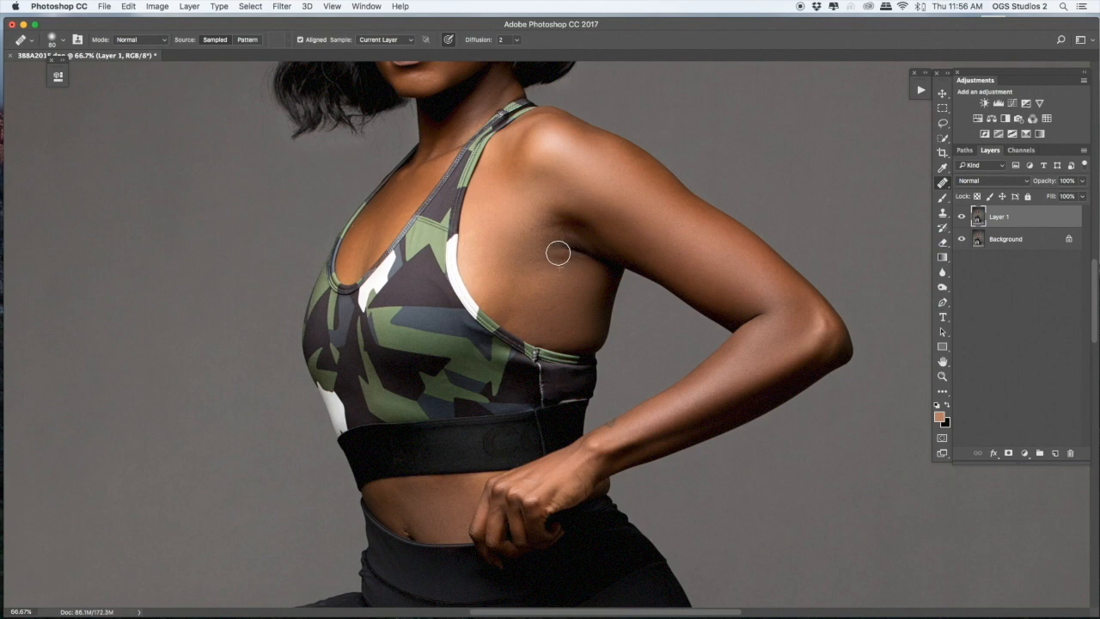
pyautogui.click(448, 464)
pyautogui.press('alt+super+z')
# Examine the retouching across the whole figure, comparing the image with and without the duplicate layer.
pyautogui.press('super+minus')
pyautogui.press('super+minus')
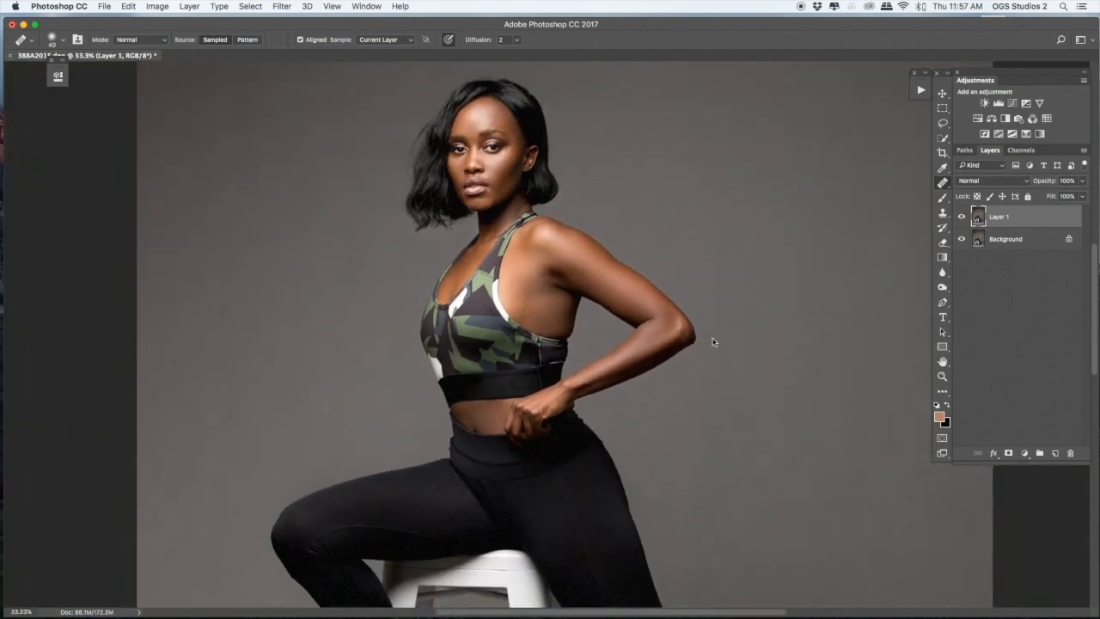
pyautogui.press('super+minus')
pyautogui.press('super+minus')
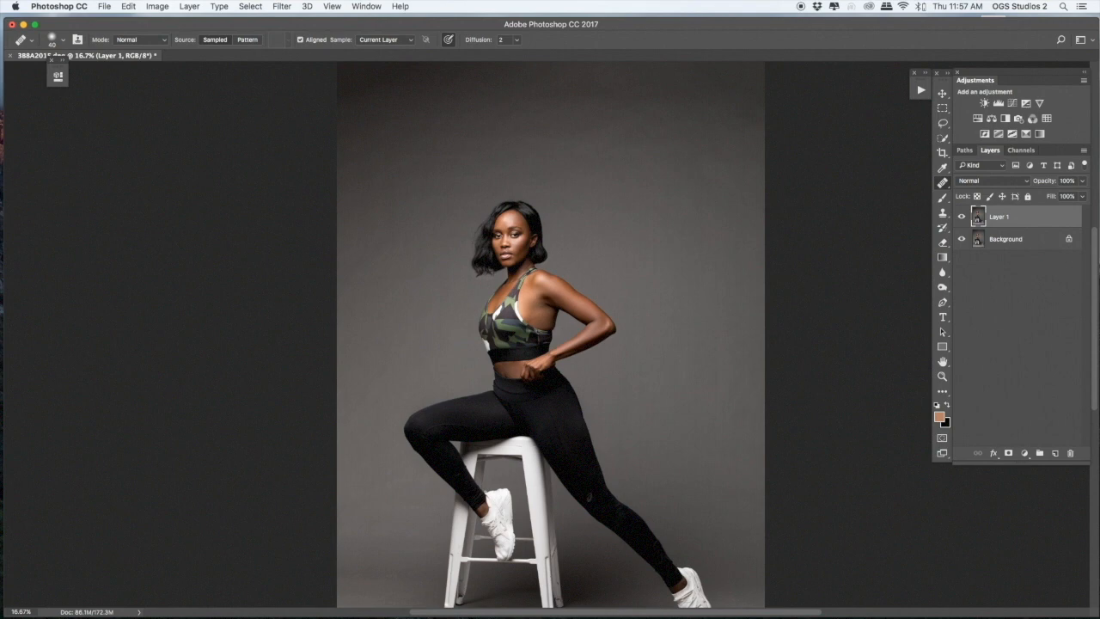
pyautogui.press('super+plus')
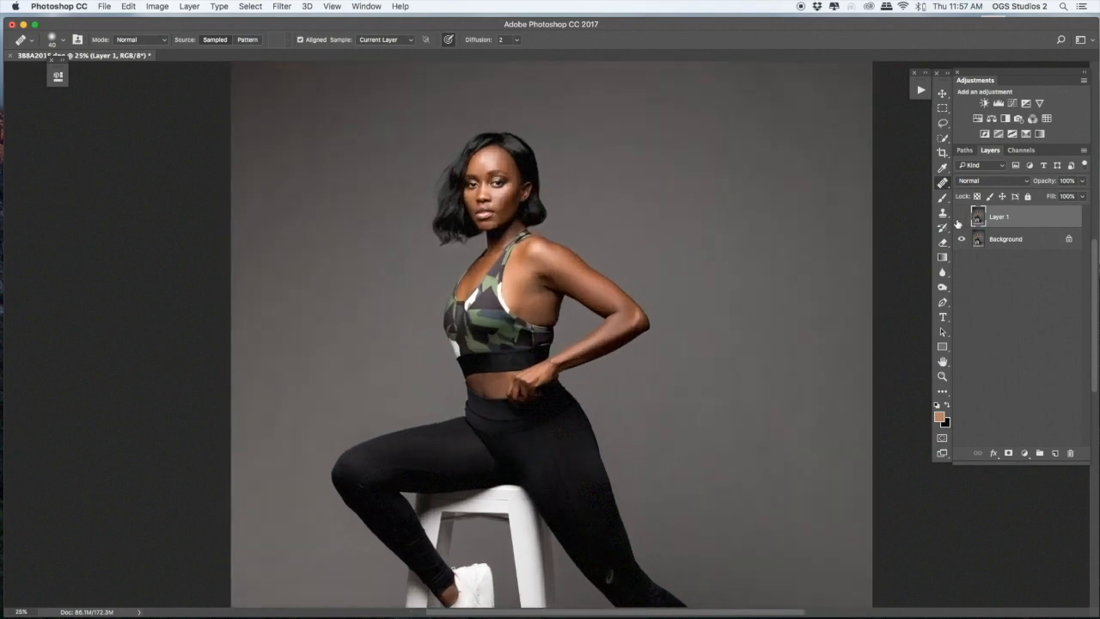
pyautogui.press('super+minus')
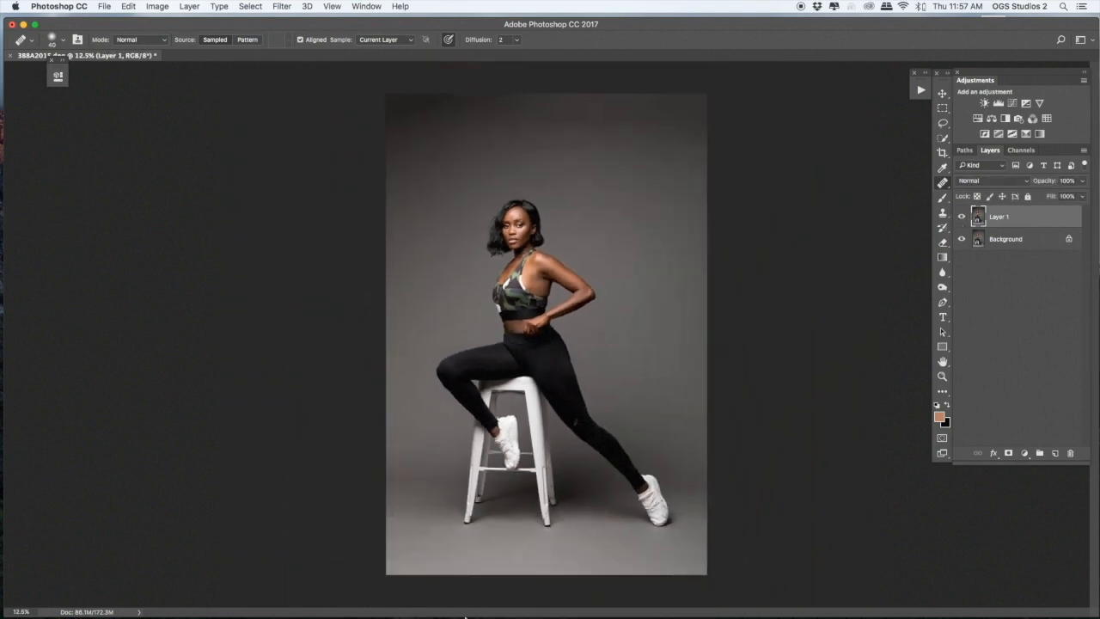
pyautogui.press('super+plus')
pyautogui.press('super+plus')
pyautogui.press('super+plus')
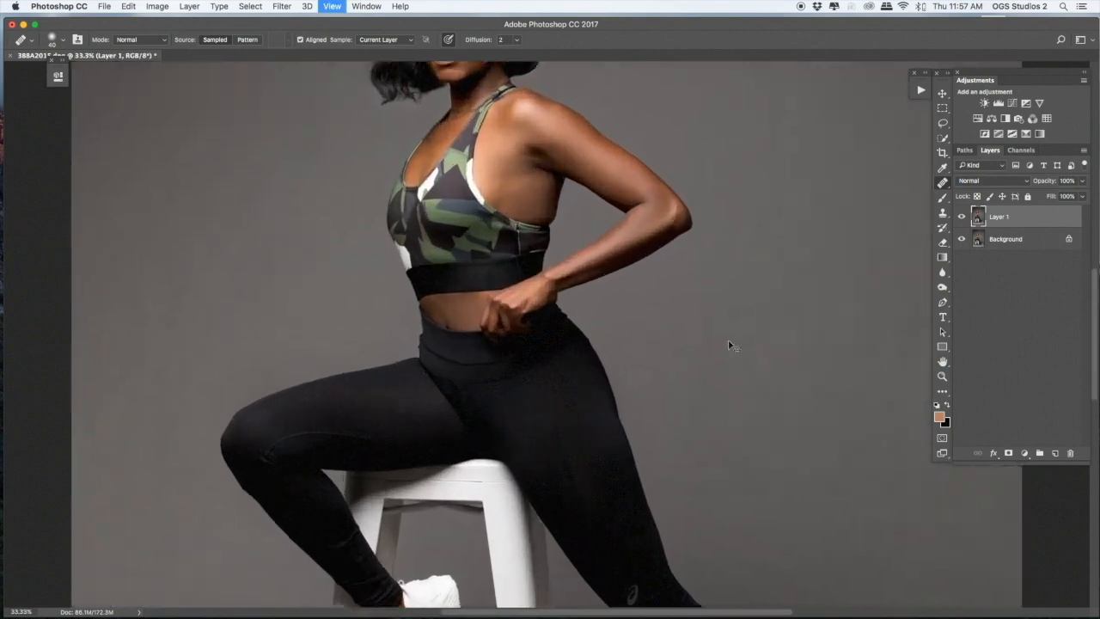
# Draw a closed pen path along the outer hip edge of the leggings, enclosing the small fabric lumps and some backdrop.
pyautogui.press('super+plus')
pyautogui.press('super+plus')
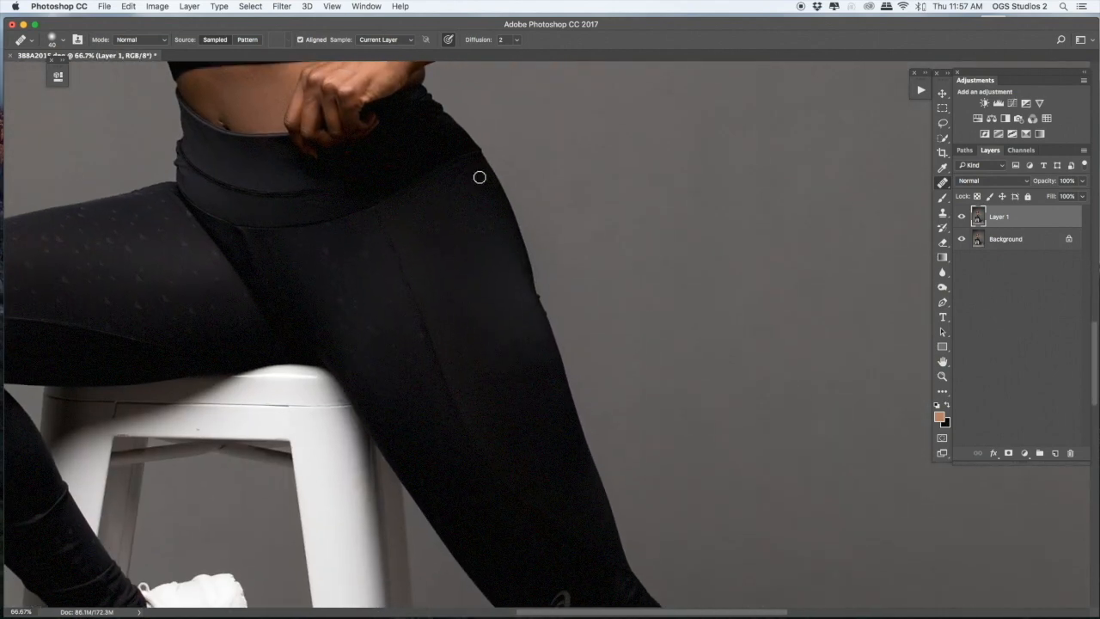
pyautogui.press('super+plus')
pyautogui.press('super+plus')
pyautogui.press('p')
pyautogui.click(514, 181)
pyautogui.moveTo(556, 296); pyautogui.dragTo(585, 364)
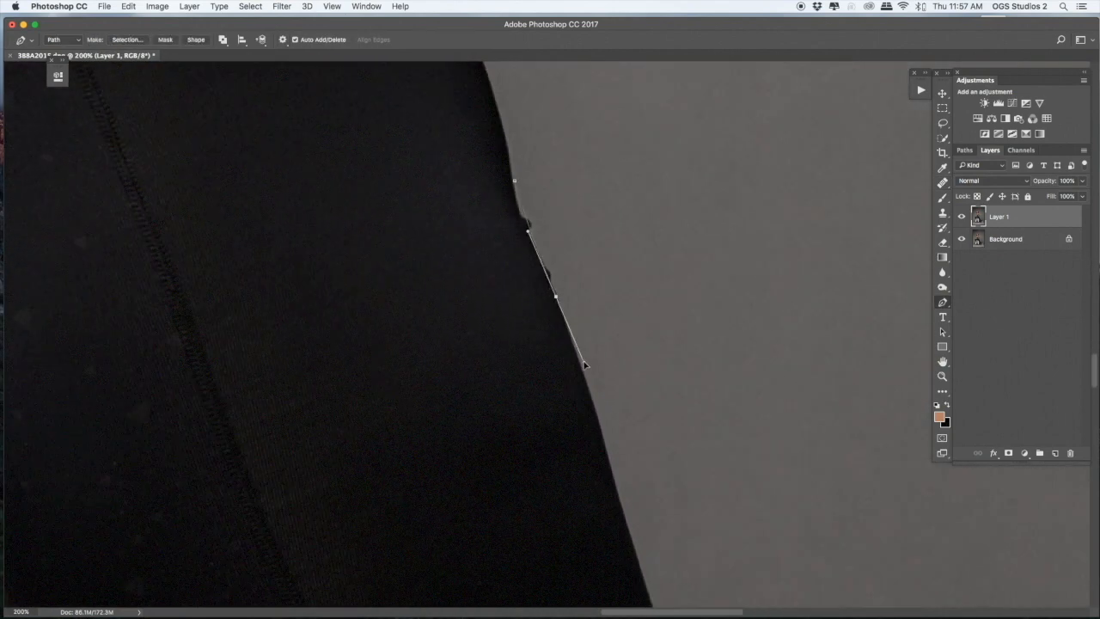
pyautogui.click(612, 329)
pyautogui.click(563, 192)
pyautogui.click(525, 163)
pyautogui.click(515, 181)
# Convert the hip path into a new selection with a 2-pixel feather and anti-aliasing.
pyautogui.rightClick(571, 256)
pyautogui.click(609, 255)
pyautogui.rightClick(590, 247)
pyautogui.click(617, 298)
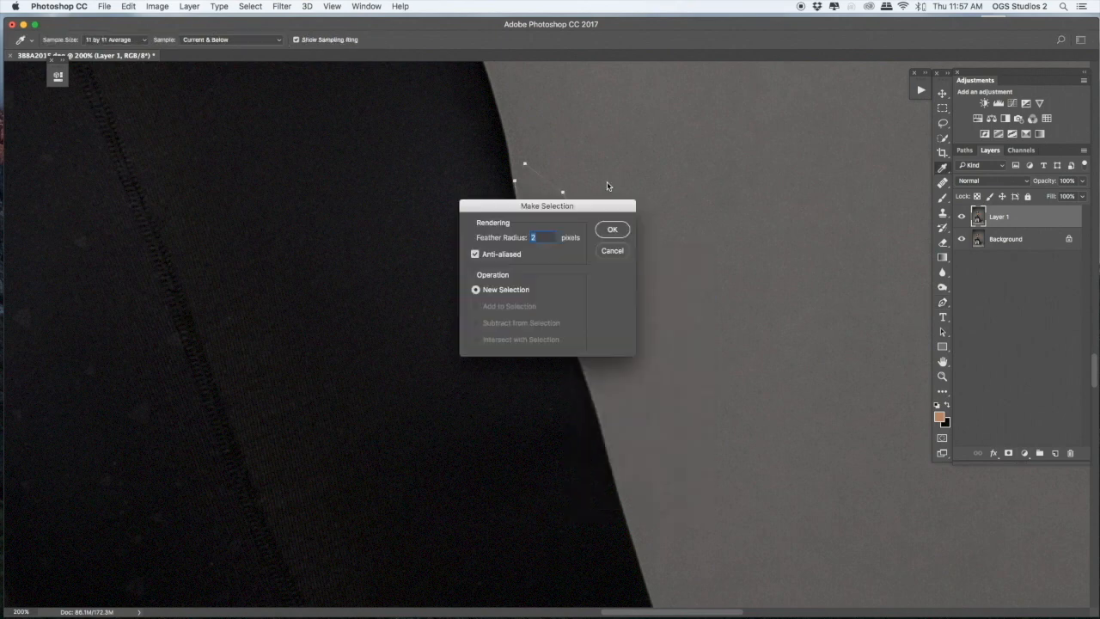
pyautogui.click(612, 231)
# Clone the gray backdrop over the hip lumps inside the selection with a 45 px Clone Stamp, and deselect.
pyautogui.press('s')
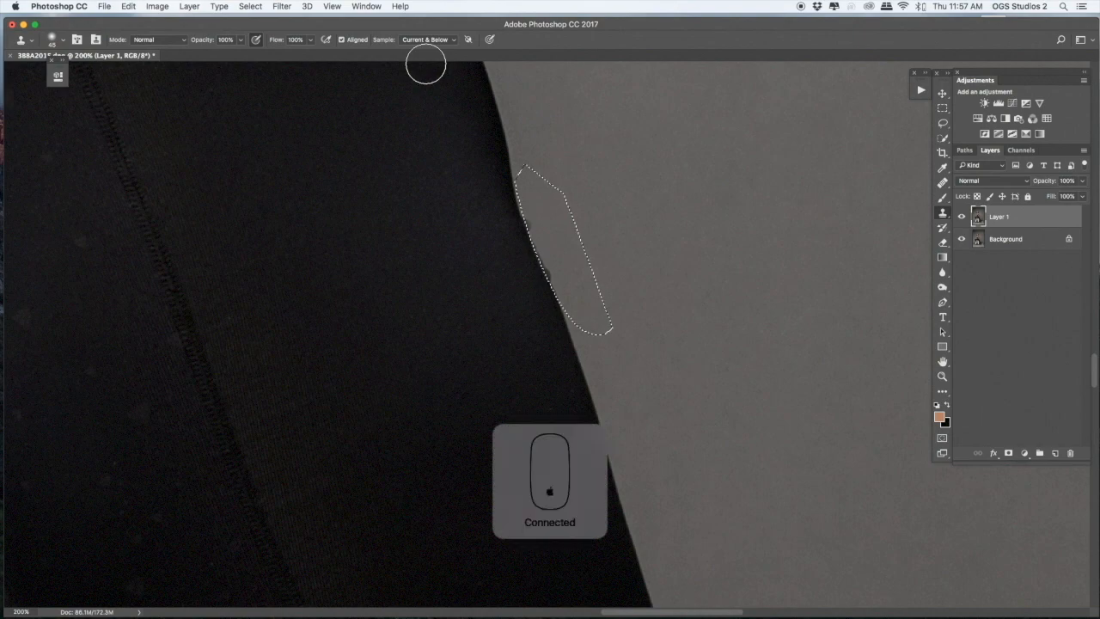
pyautogui.scroll(-1, 537, 182)
pyautogui.press('super+d')
pyautogui.press('super+minus')
pyautogui.press('super+minus')
pyautogui.press('super+minus')
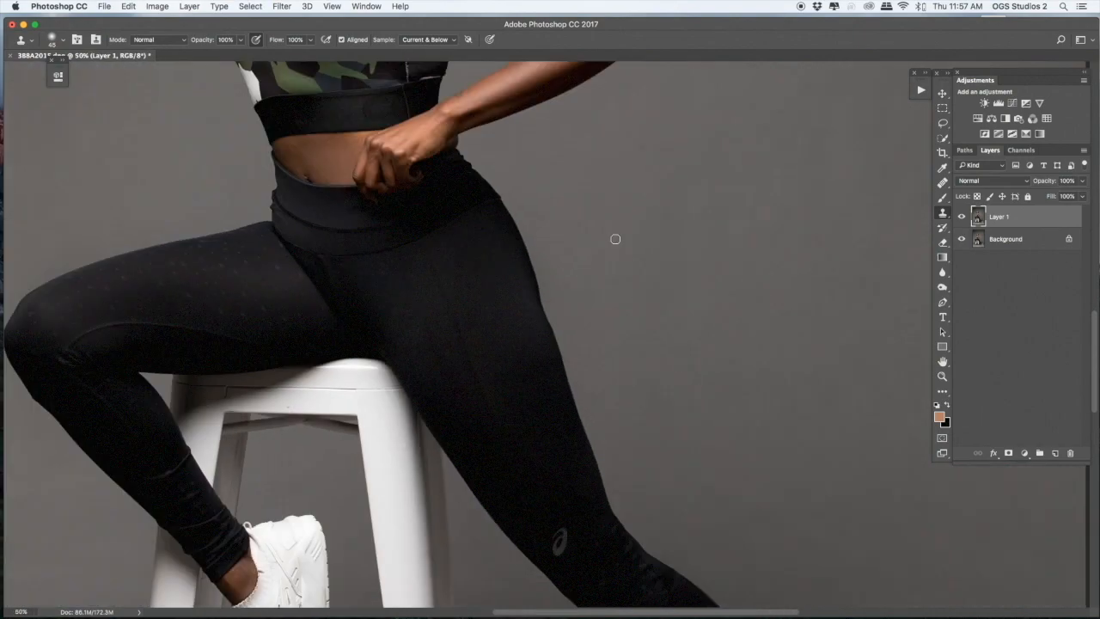
# Try to clone out the lumps on the front edge of the waistband freehand with an enlarged Clone Stamp.
pyautogui.scroll(2, 581, 295)
pyautogui.press('super+plus')
pyautogui.press('super+plus')
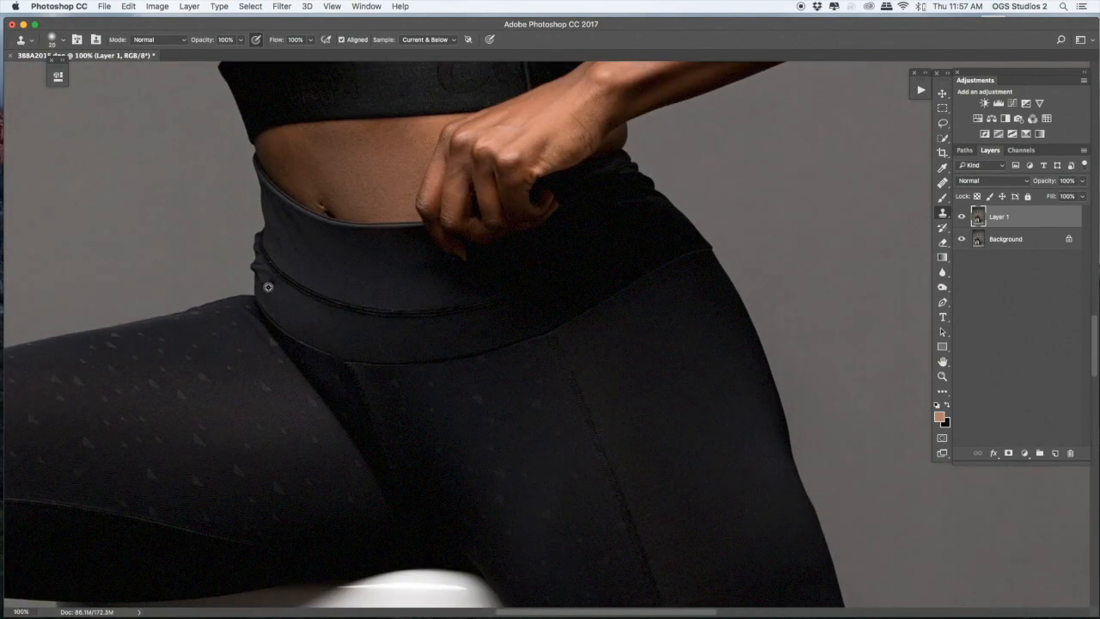
pyautogui.press(']')
pyautogui.press(']')
pyautogui.press(']')
pyautogui.keyDown('alt'); pyautogui.click(277, 305); pyautogui.keyUp('alt')
pyautogui.click(258, 270)
pyautogui.keyDown('alt'); pyautogui.click(280, 294); pyautogui.keyUp('alt')
pyautogui.click(261, 278)
pyautogui.click(327, 42)
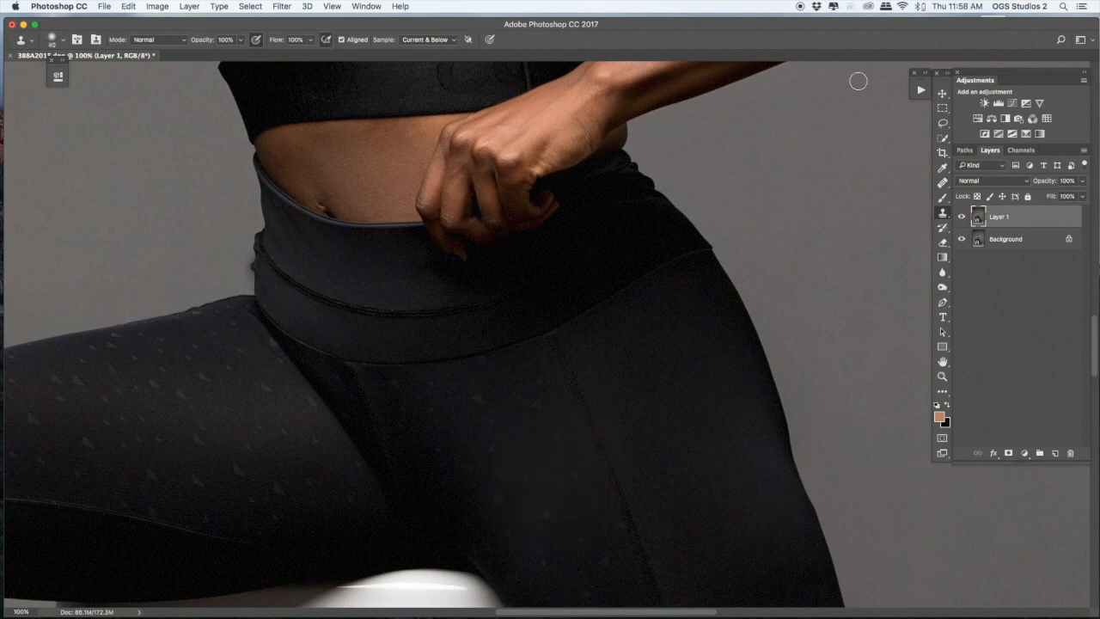
# Draw a closed pen path following the clean front edge of the waistband and enclosing the protruding lumps.
pyautogui.press('p')
pyautogui.press('super+plus')
pyautogui.click(375, 176)
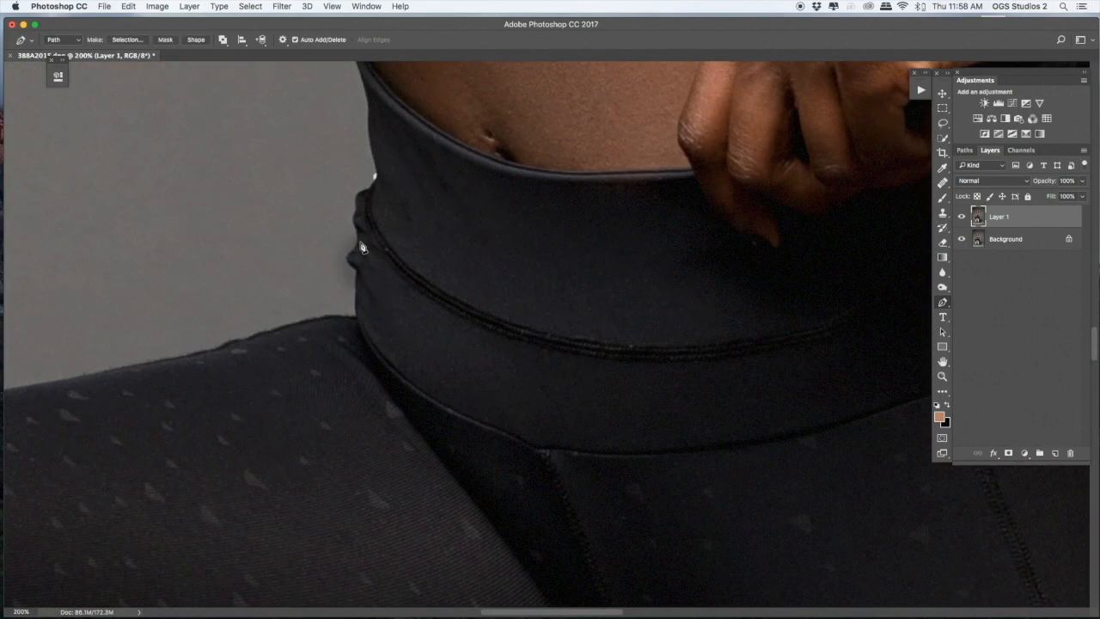
pyautogui.moveTo(363, 233); pyautogui.dragTo(362, 270)
pyautogui.click(357, 314)
pyautogui.click(297, 262)
pyautogui.click(306, 204)
pyautogui.click(335, 186)
pyautogui.click(375, 176)
# Convert the waistband path into a selection.
pyautogui.rightClick(386, 330)
pyautogui.rightClick(417, 262)
pyautogui.click(436, 308)
pyautogui.press('Return')
# Clone the backdrop over the waistband lumps inside the selection, sampling Current Layer with pressure-controlled opacity off, and deselect.
pyautogui.press('s')
pyautogui.keyDown('alt'); pyautogui.click(278, 222); pyautogui.keyUp('alt')
pyautogui.moveTo(353, 220)
pyautogui.mouseDown()
pyautogui.moveTo(380, 228)
pyautogui.moveTo(353, 219)
pyautogui.mouseUp()
pyautogui.click(433, 40)
pyautogui.click(430, 29)
pyautogui.click(258, 41)
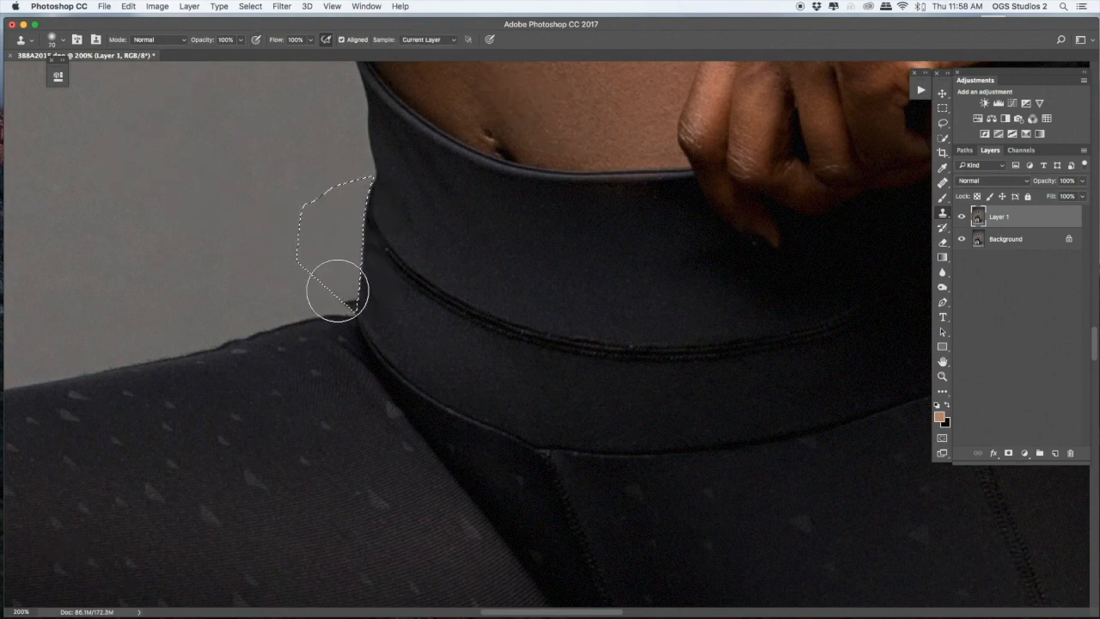
pyautogui.hotkey('ctrl', 'd')
# Clean up the residue where the waistband meets the thigh, reducing the Clone Stamp brush to 10 px.
pyautogui.press('[')
pyautogui.press('[')
pyautogui.press('[')
pyautogui.press('[')
pyautogui.press('[')
pyautogui.press('[')
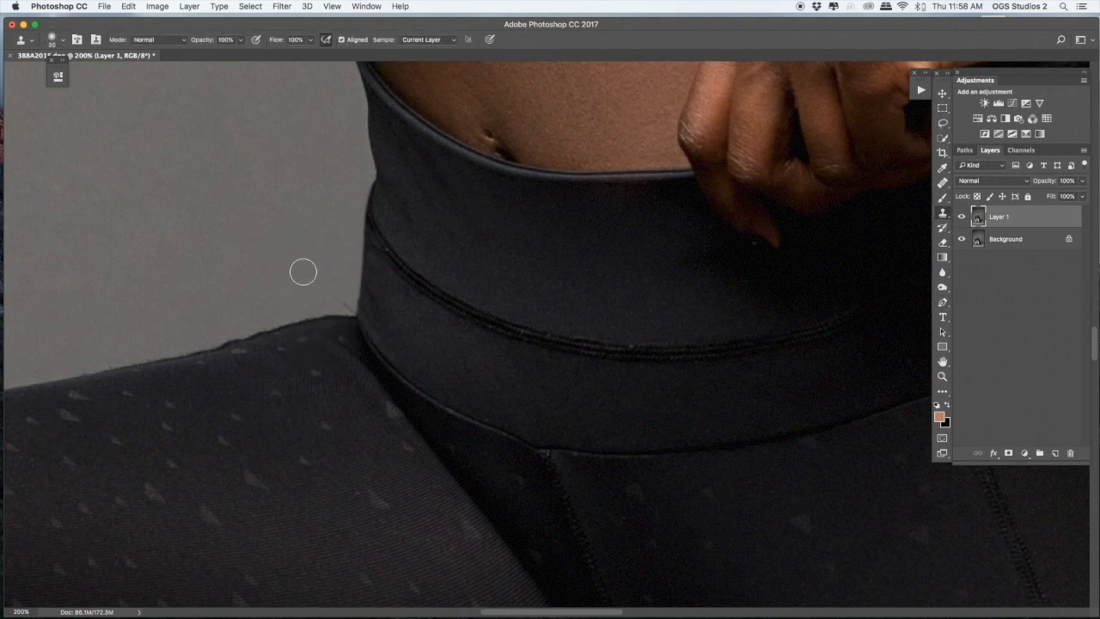
pyautogui.hotkey('ctrl', '-')
pyautogui.hotkey('ctrl', '-')
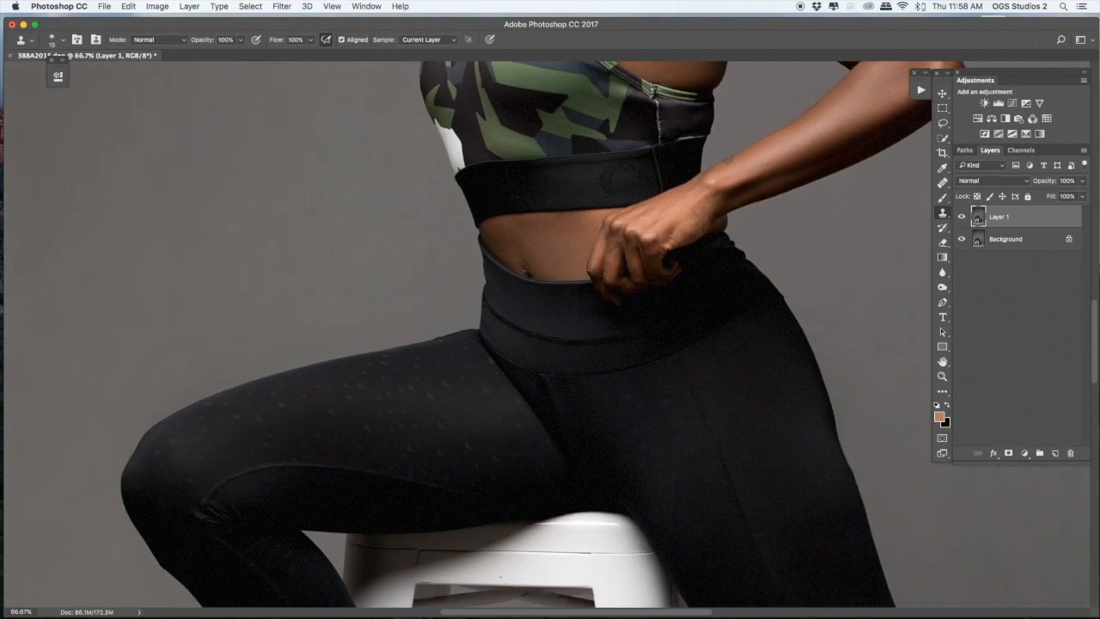
pyautogui.hotkey('ctrl', '0')
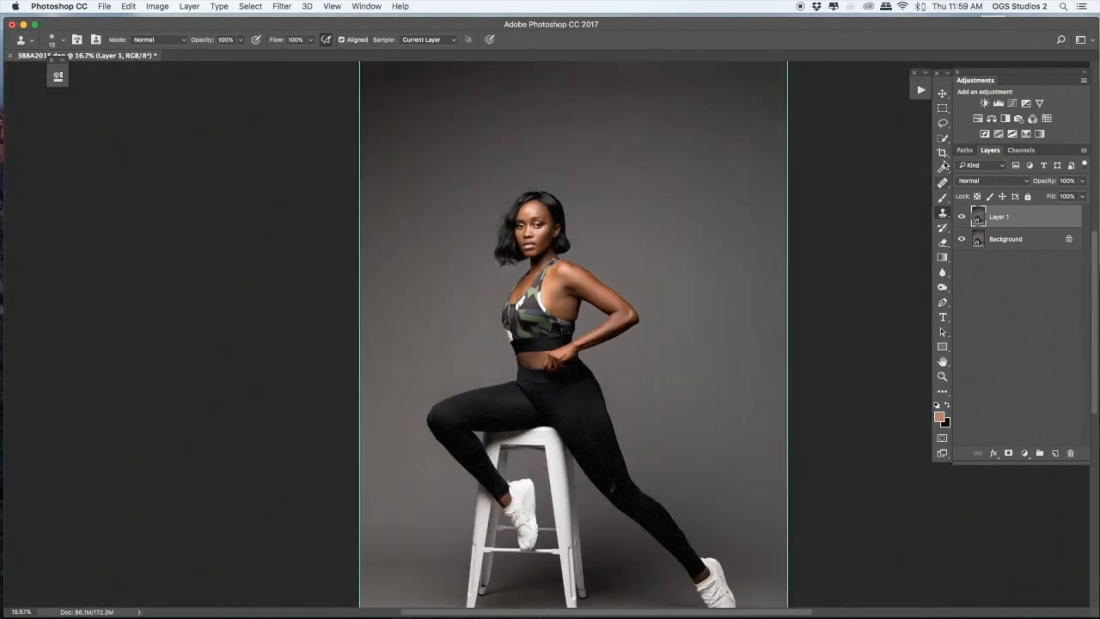
pyautogui.press('v')
pyautogui.moveTo(359, 370); pyautogui.dragTo(15, 374)
pyautogui.hotkey('ctrl', 'z')
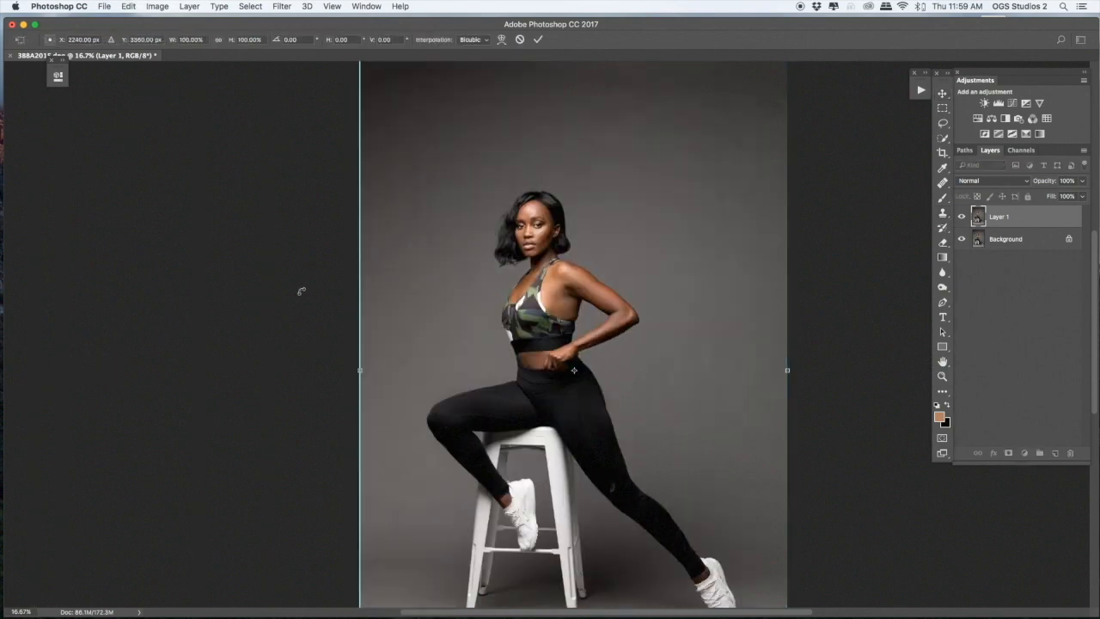
pyautogui.click(942, 93)
pyautogui.click(644, 212)
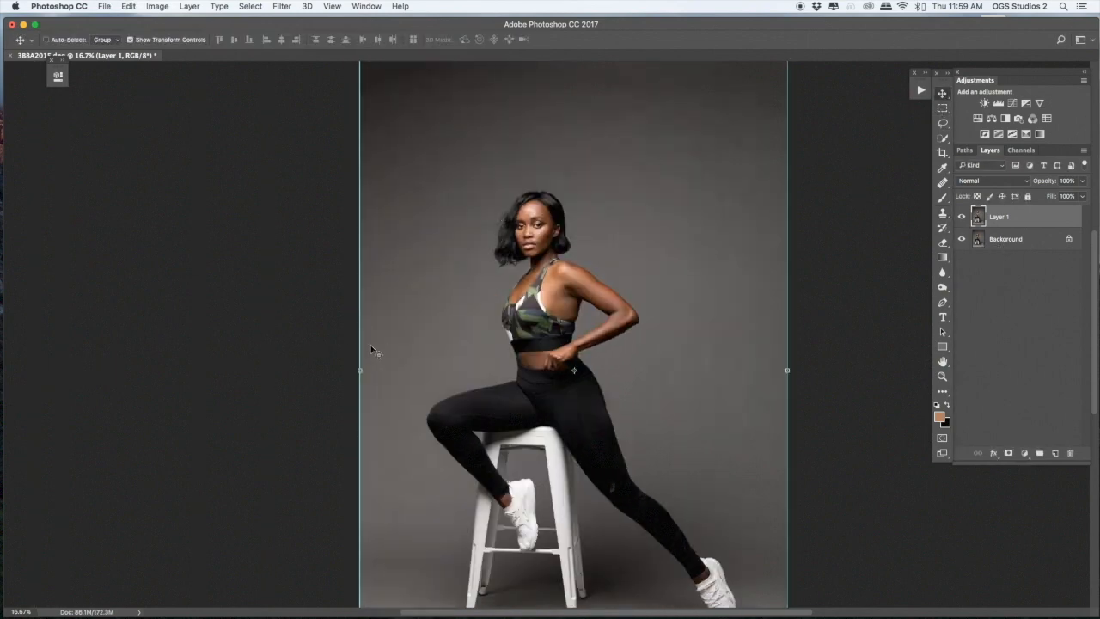
# Move the guides along the image borders off the canvas to remove them.
pyautogui.hotkey('ctrl', '-')
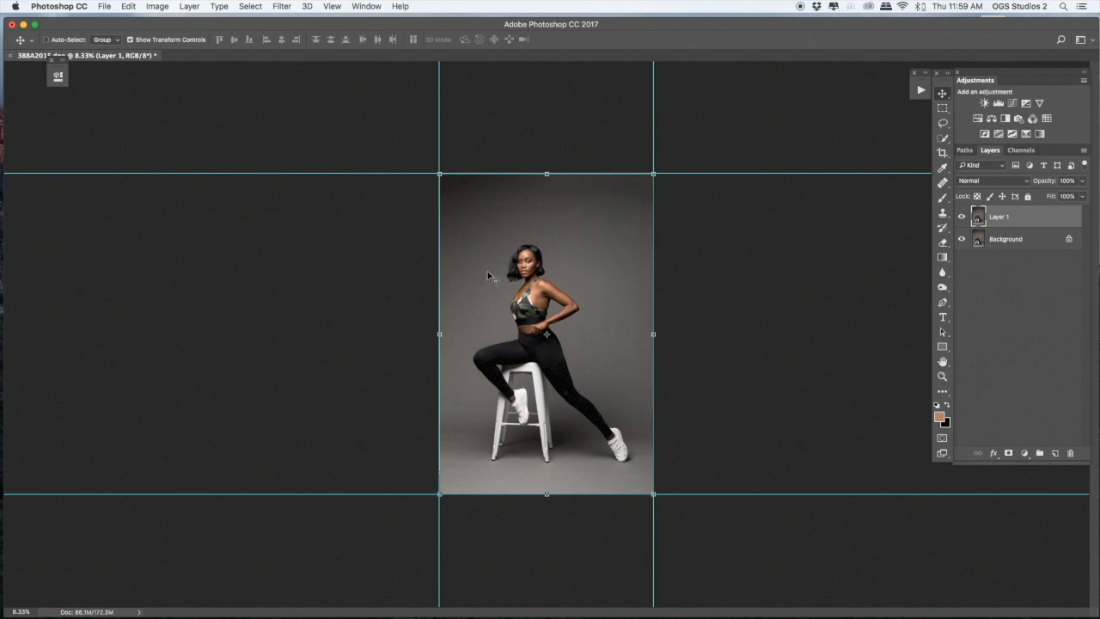
pyautogui.hotkey('ctrl', '+')
pyautogui.hotkey('ctrl', '+')
pyautogui.hotkey('ctrl', '-')
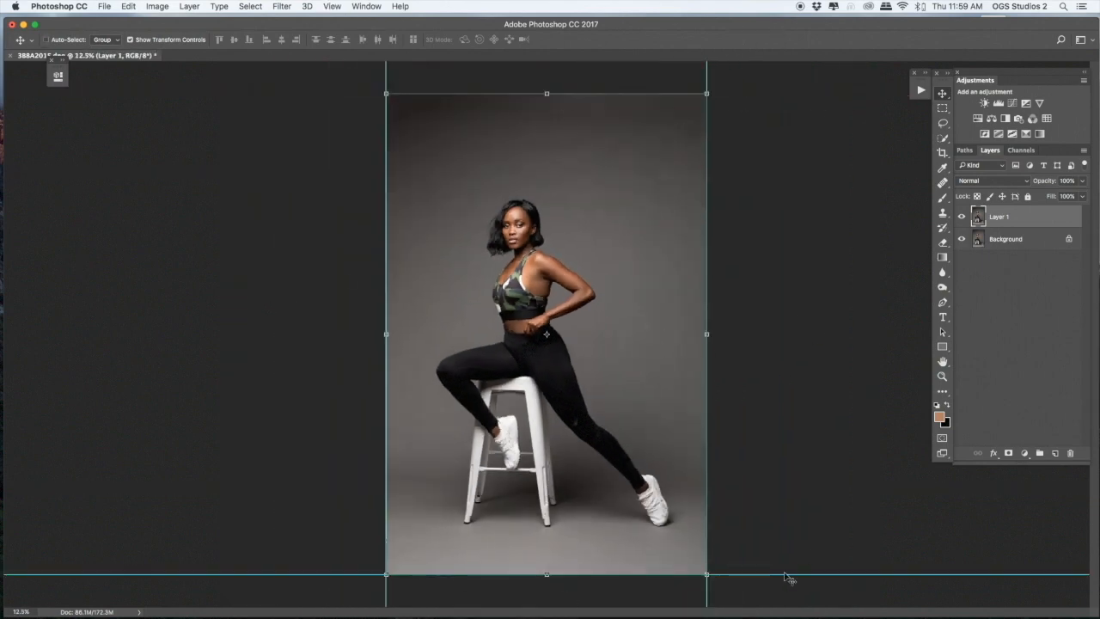
pyautogui.hotkey('ctrl', '-')
pyautogui.moveTo(626, 177); pyautogui.dragTo(860, 180)
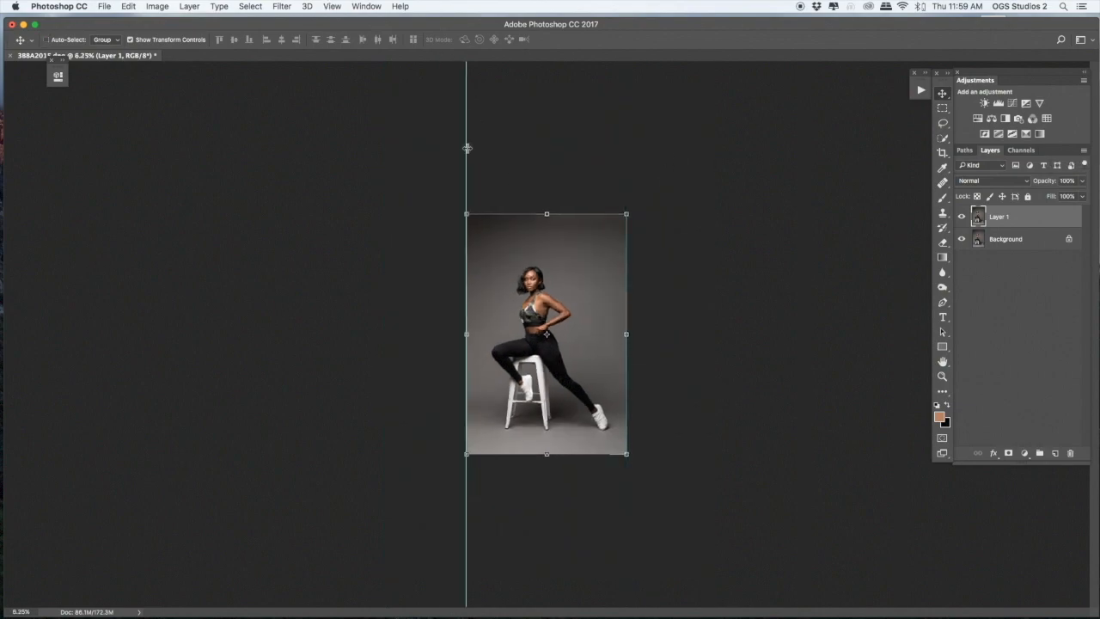
pyautogui.moveTo(467, 149); pyautogui.dragTo(352, 149)
pyautogui.hotkey('ctrl', '+')
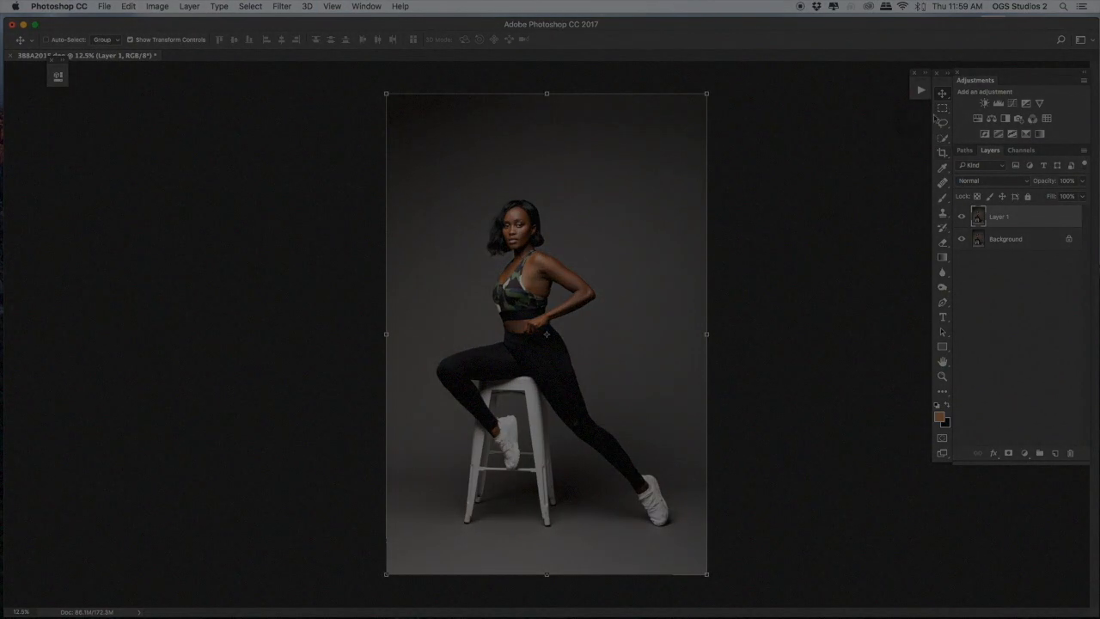